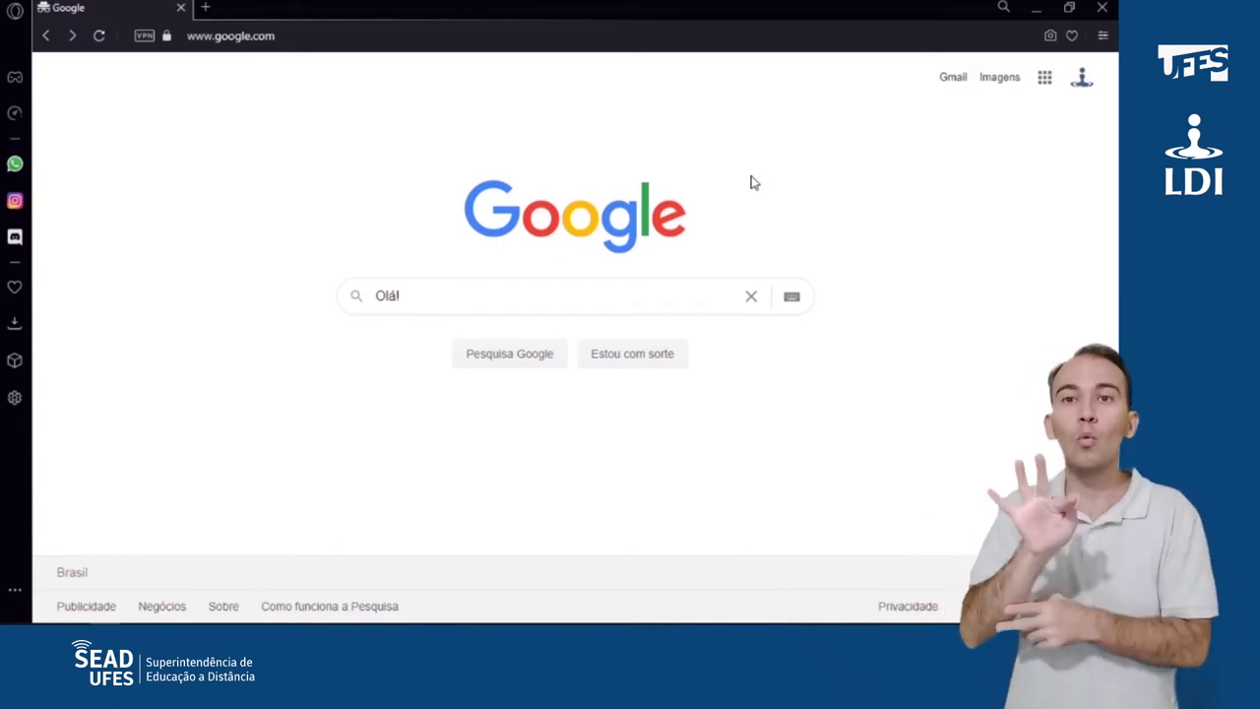
Step: Go to forms.google.com and create a blank form
left_click(298, 40)
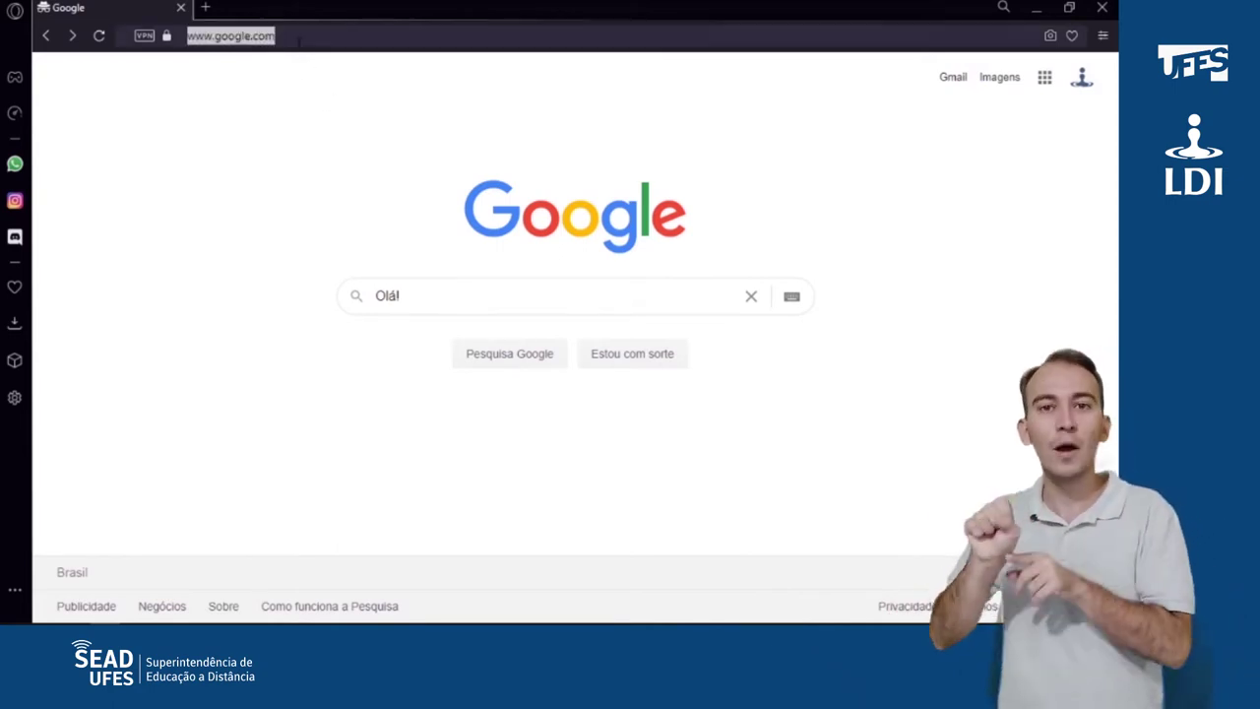
type("forms.google.com")
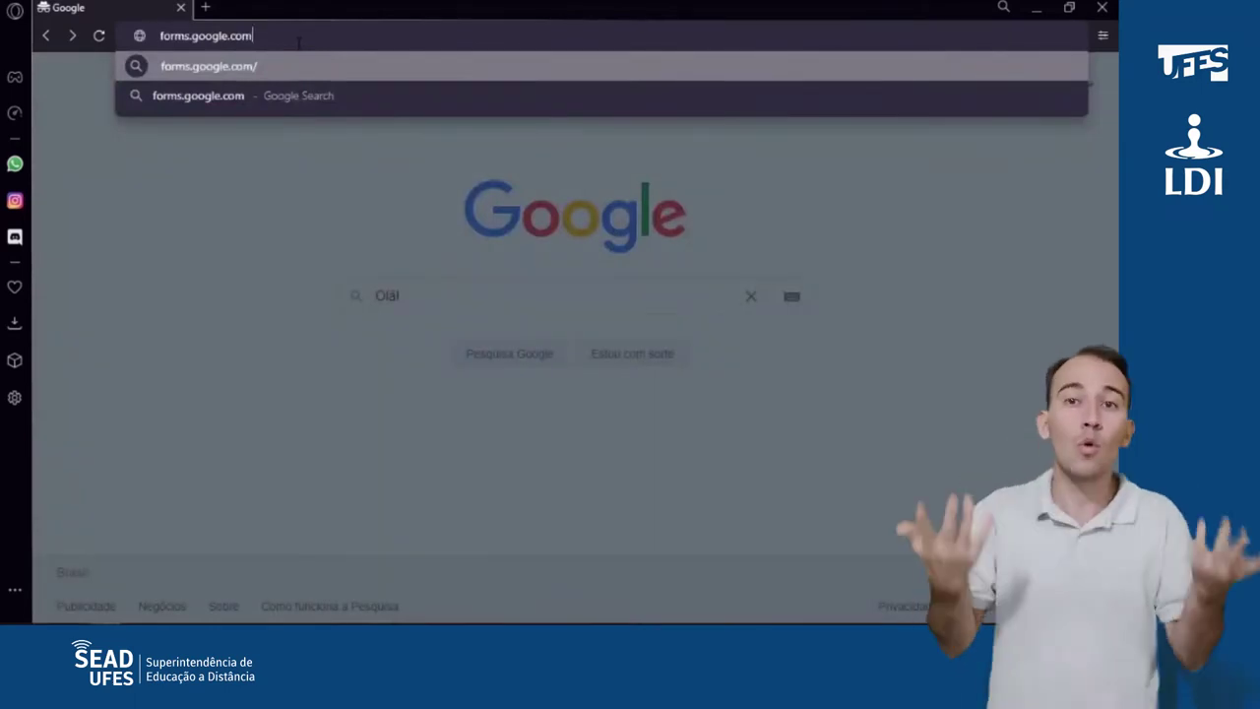
key("Return")
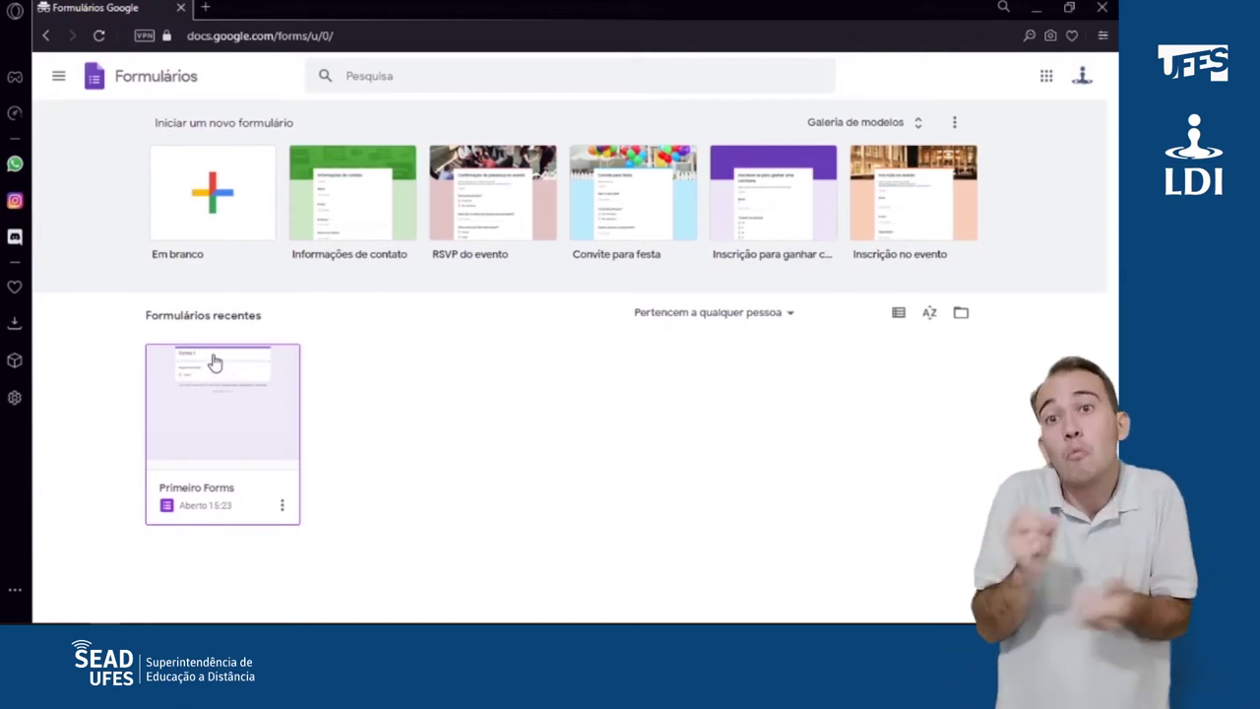
left_click(214, 207)
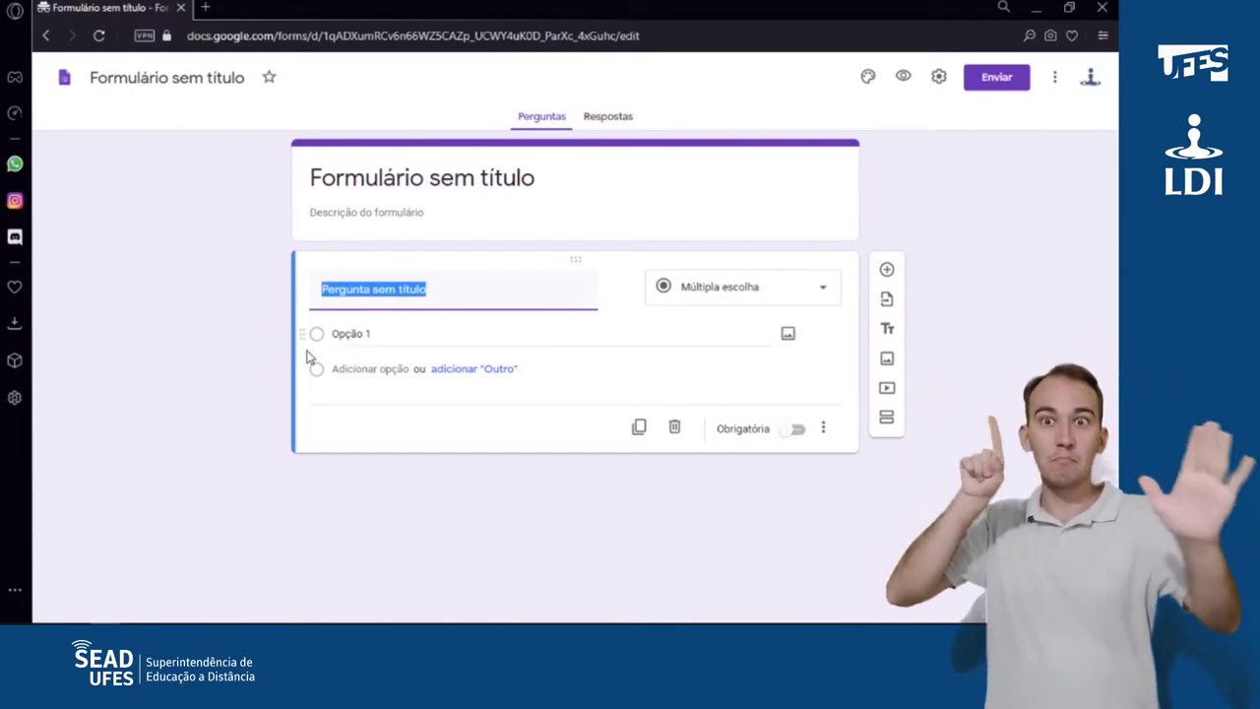
Step: Rename the untitled form file as "Aula G Forms"
left_click(177, 83)
type("Au")
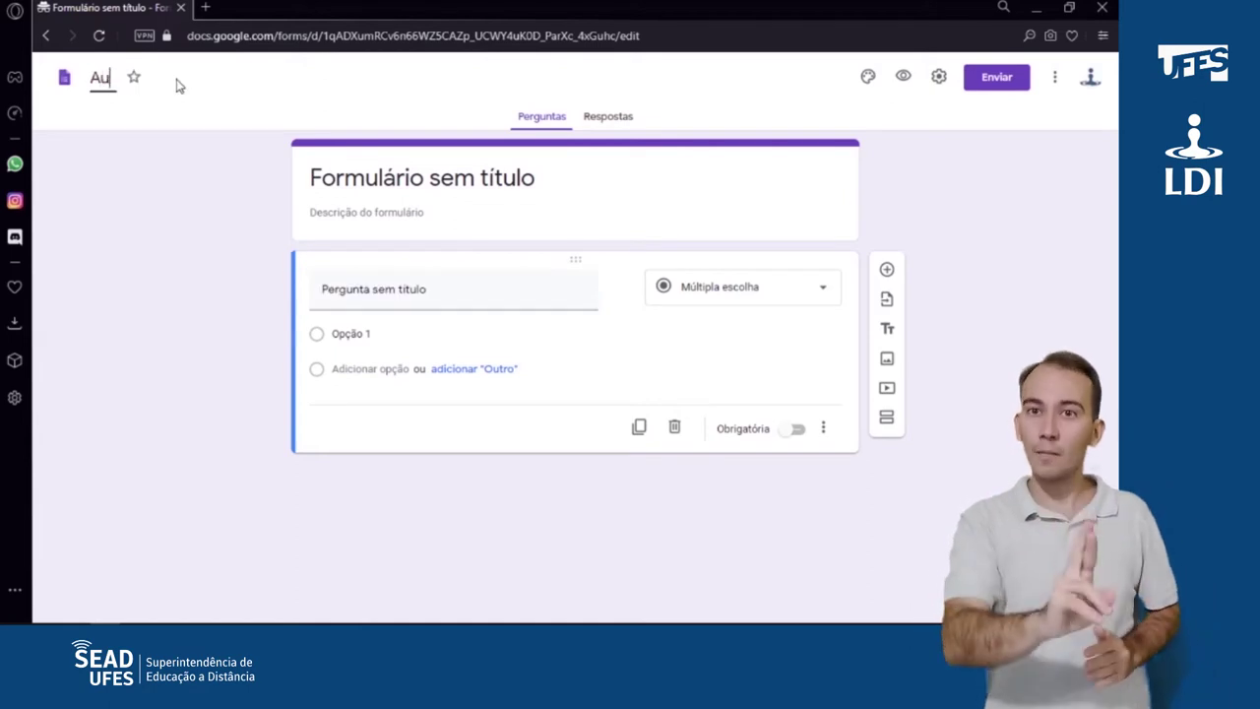
type("la G Forms")
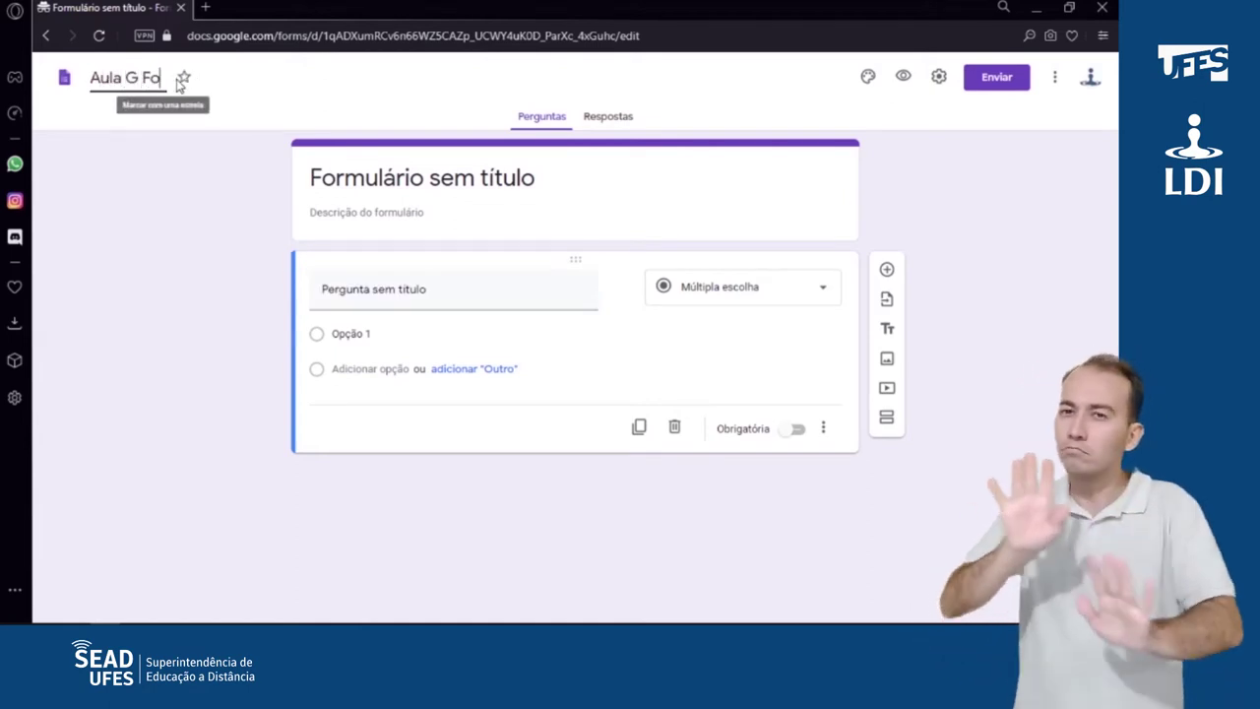
left_click(209, 167)
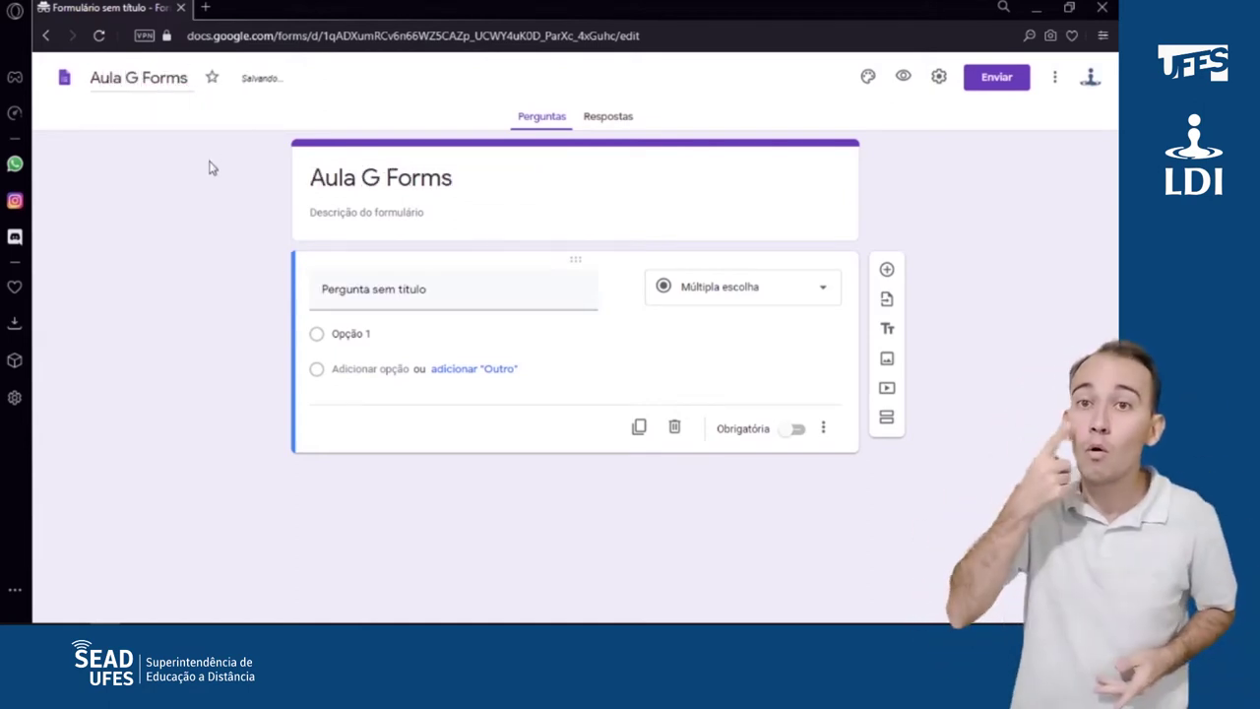
Step: Change the form's displayed title to "Você está gostando da aula?"
left_click(455, 171)
type("V")
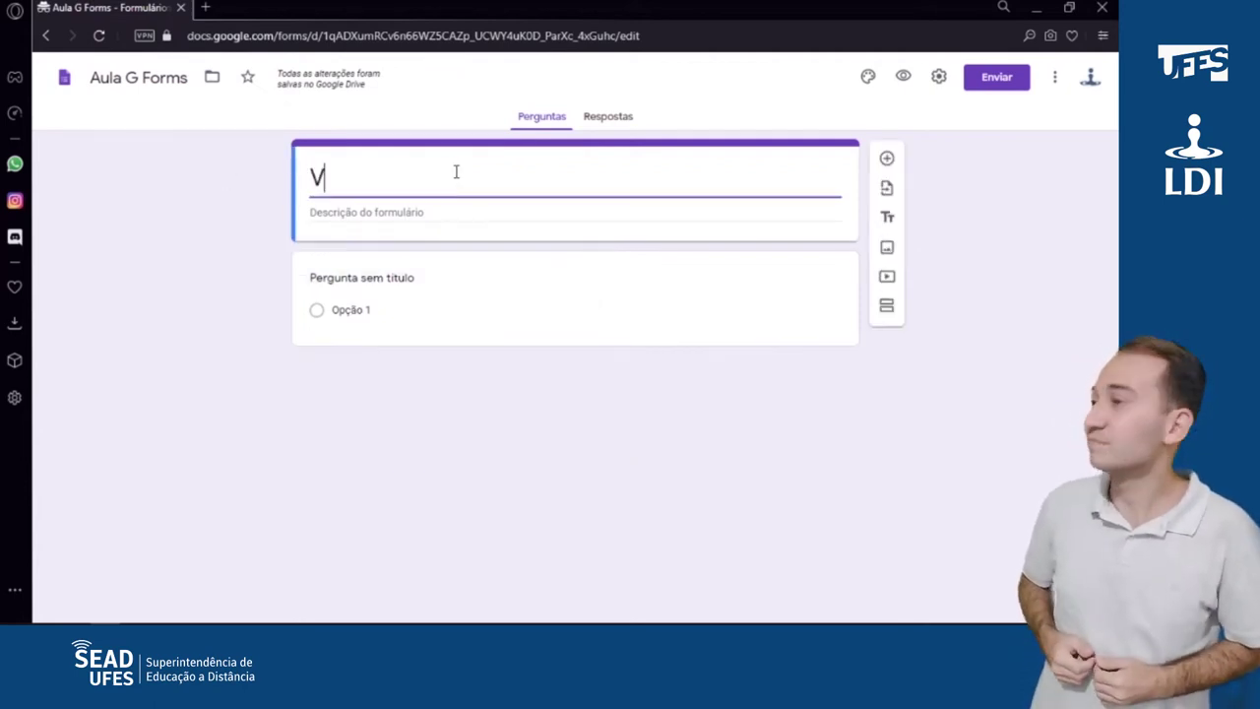
type("ocê está gostando d")
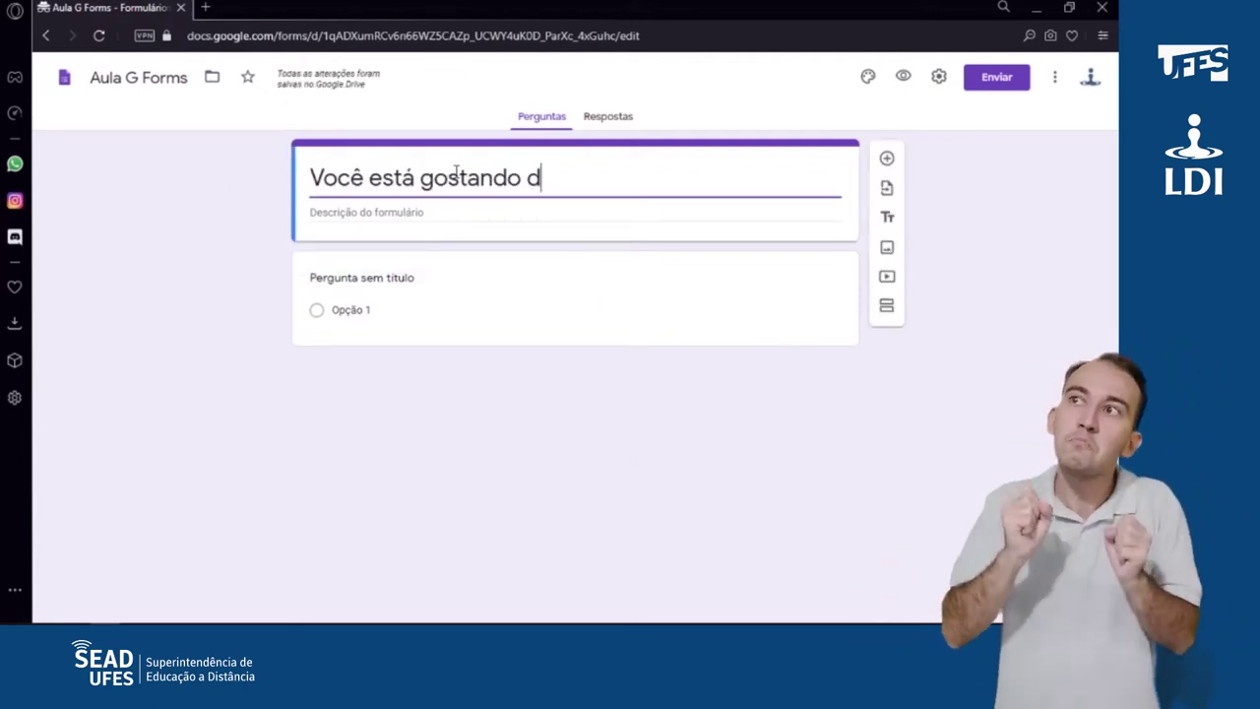
type("a aula?")
Step: Enter "Responda de acordo com a sua opinião sobre esta aula" as the form description
left_click(433, 212)
type("Respond")
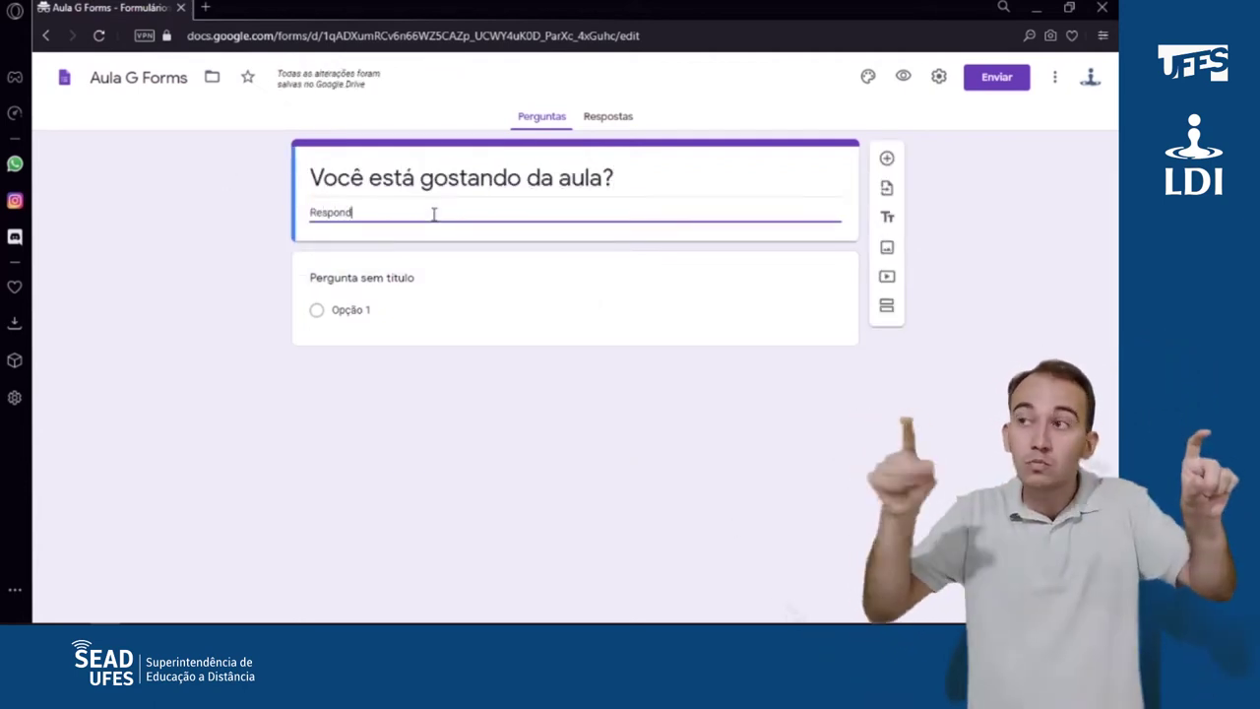
type("a de acordo com")
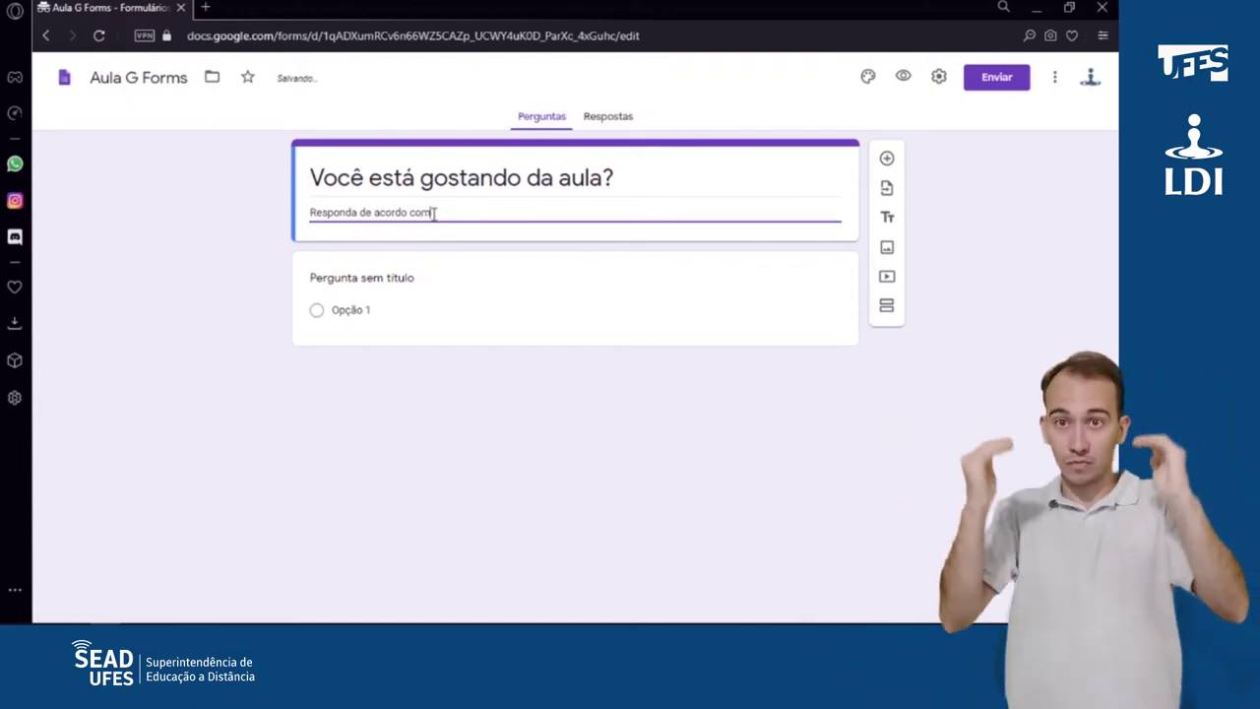
type(" a sua opinião sobre esta aula")
left_click(236, 248)
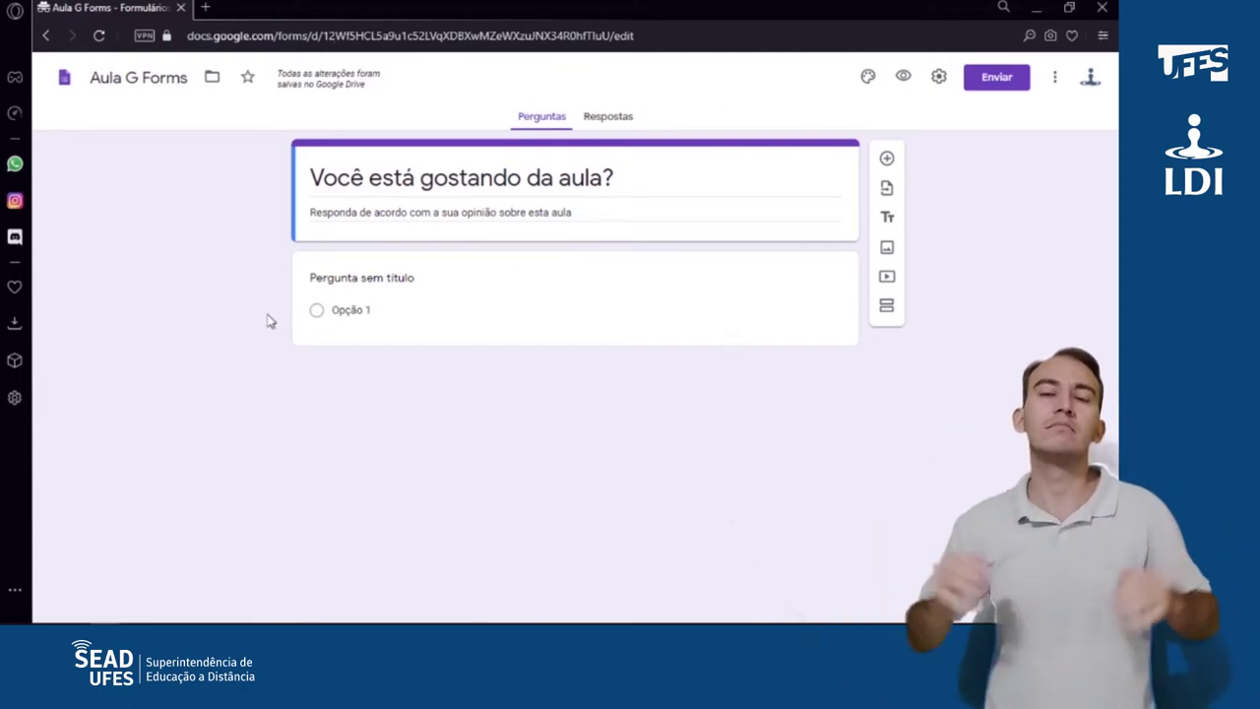
Step: Give the multiple-choice question the options Sim, Não, Talvez and an "Outro" choice, and preview the form
left_click(477, 279)
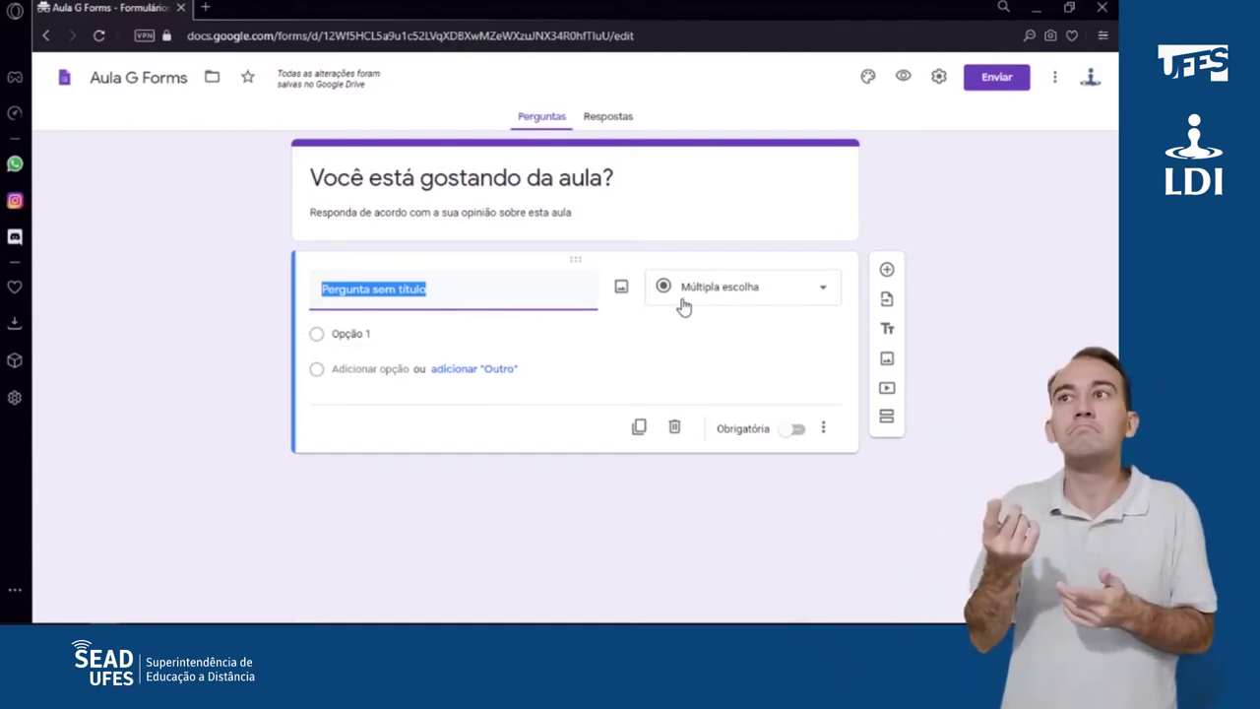
left_click(391, 336)
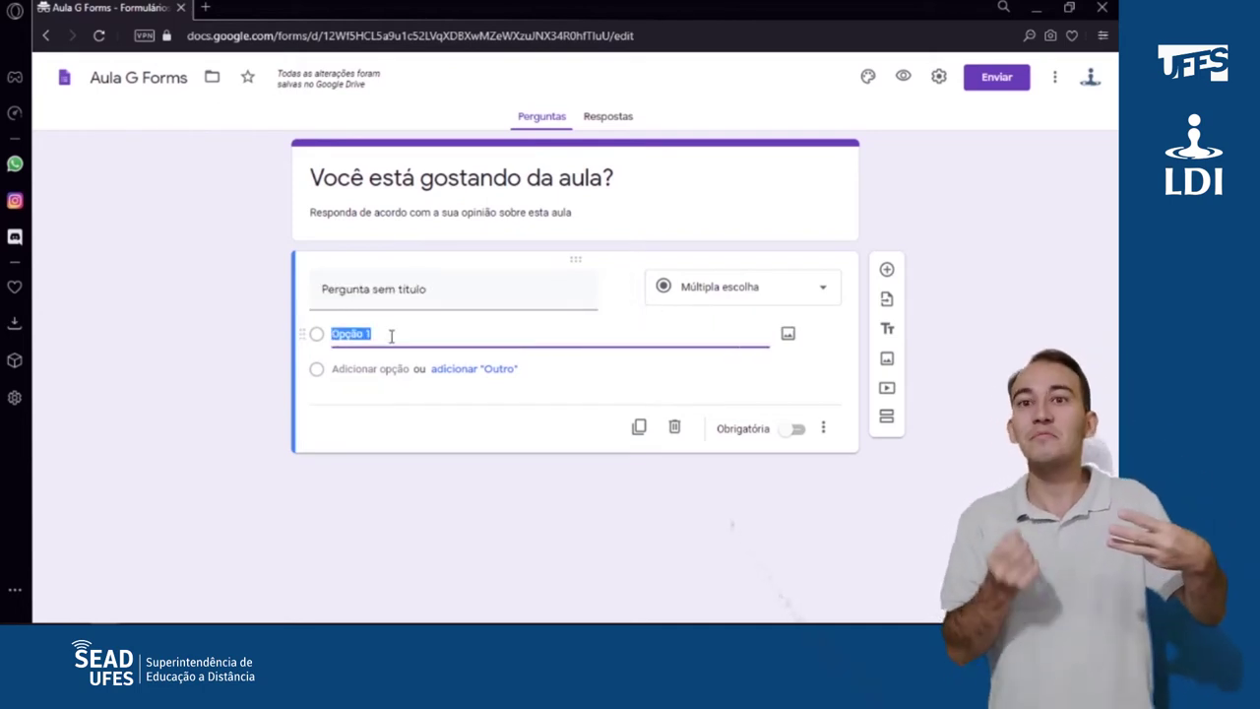
type("Sim")
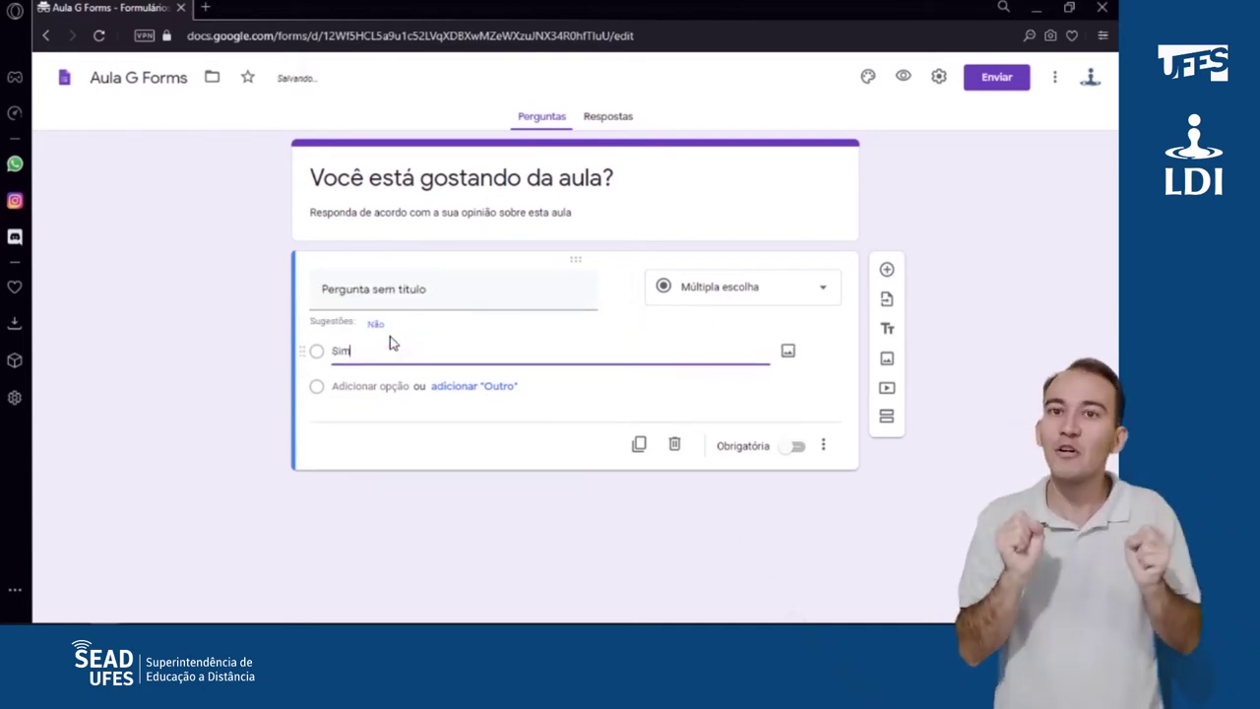
key("Return")
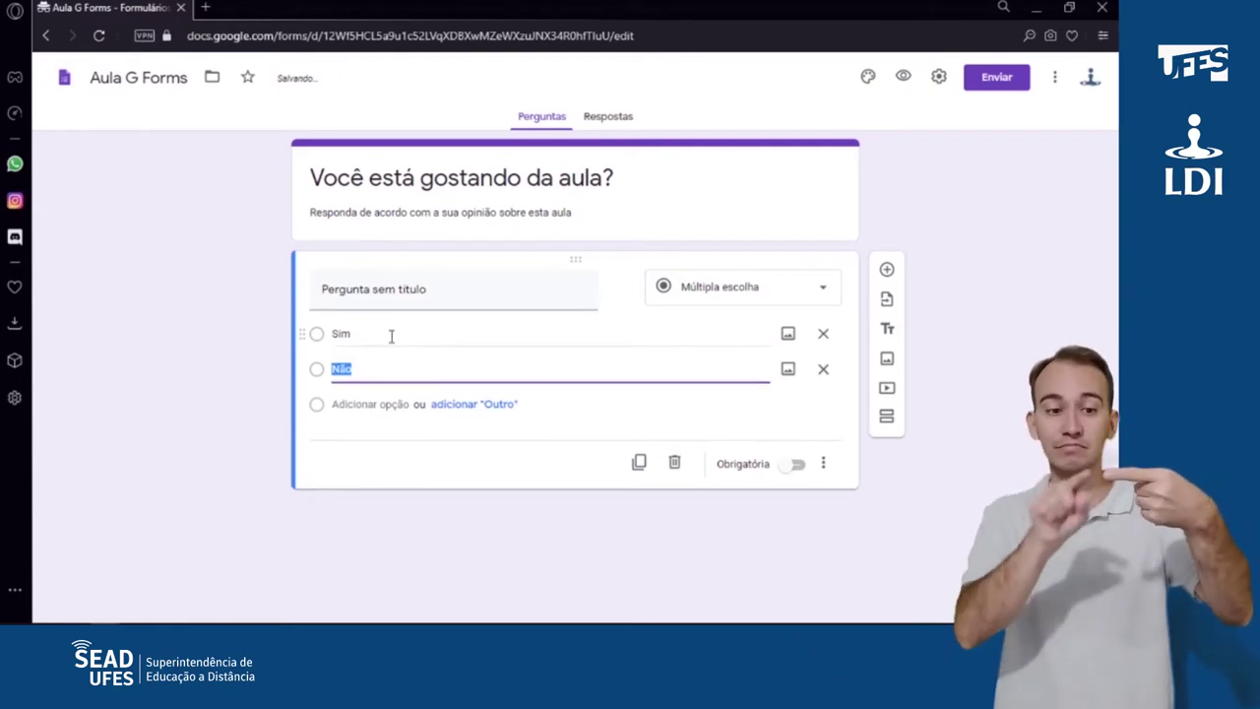
key("Return")
type("Talvez")
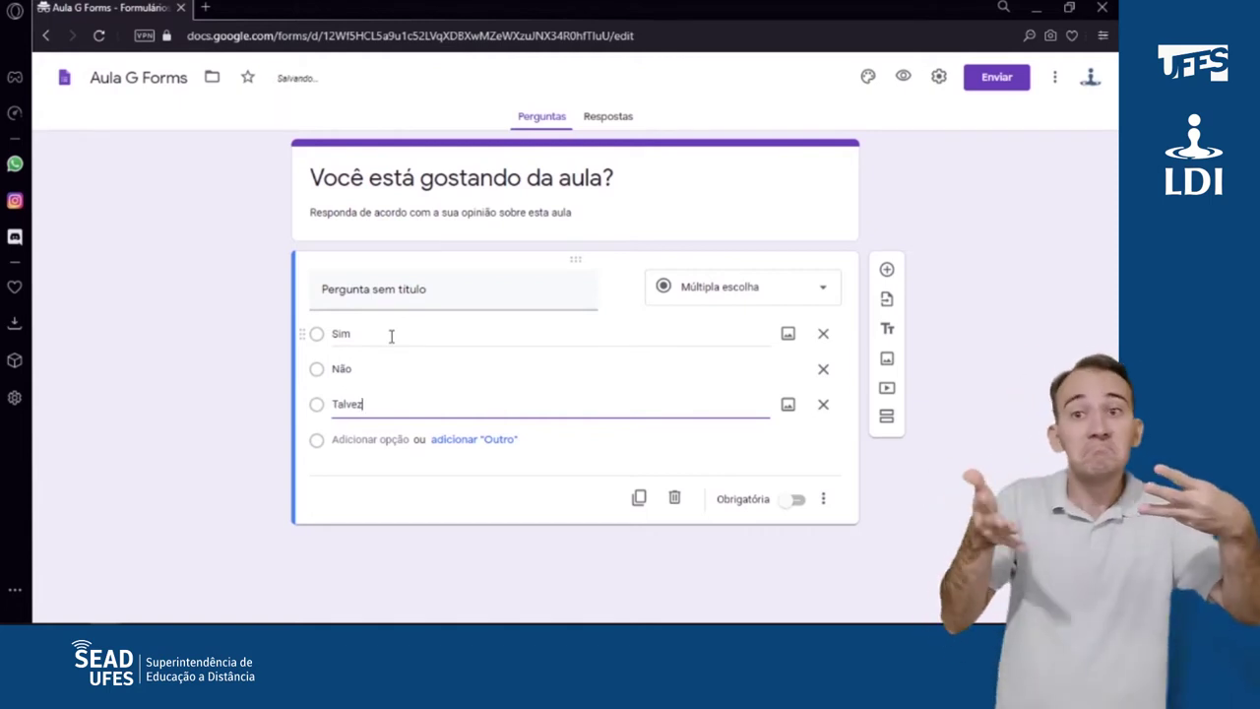
left_click(223, 389)
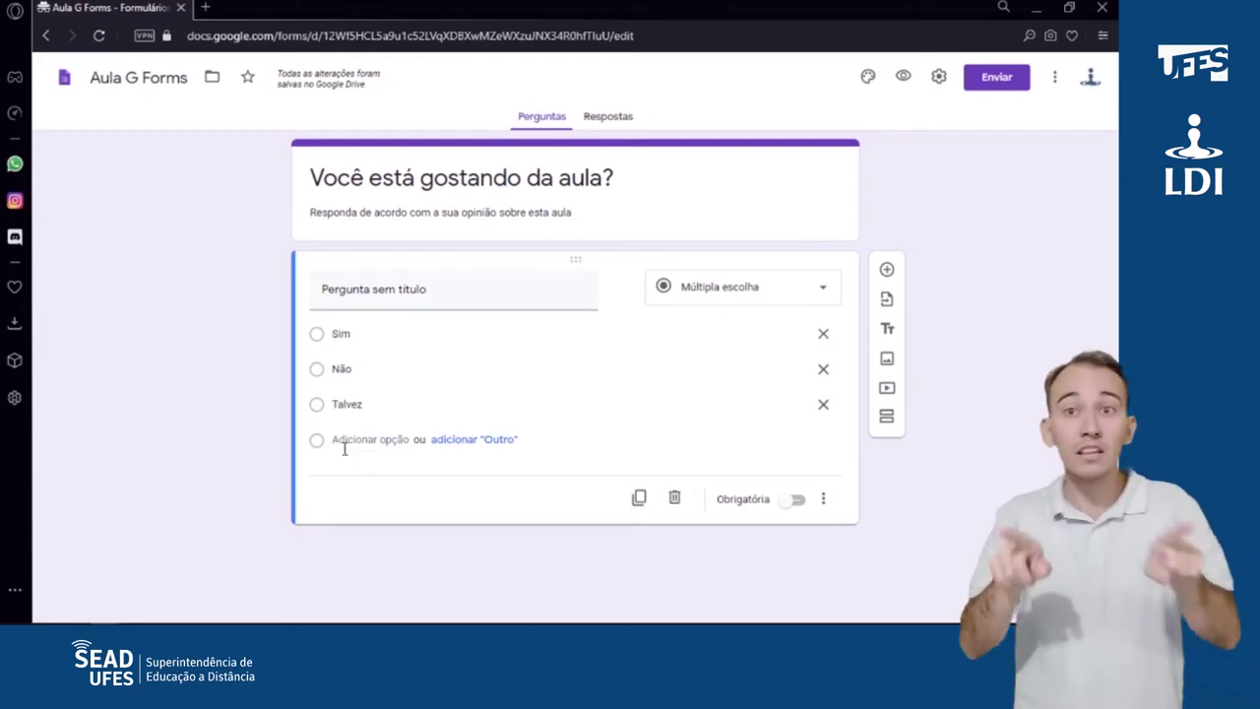
left_click(487, 440)
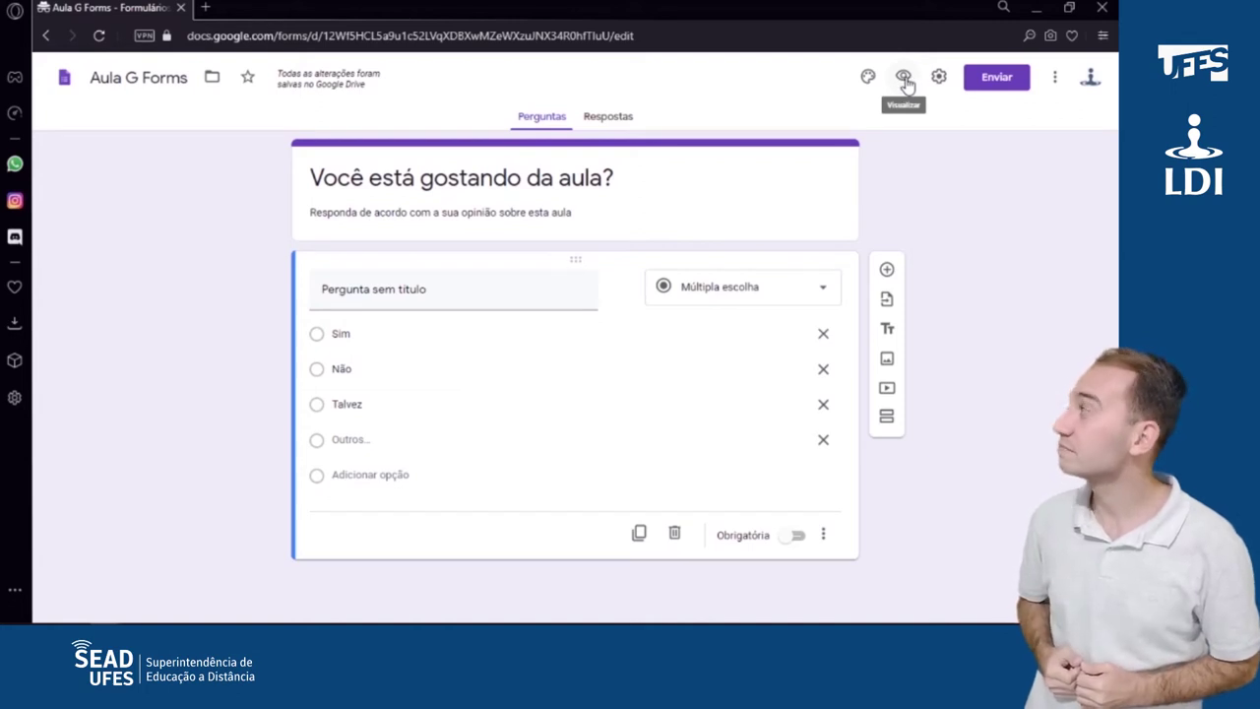
left_click(904, 79)
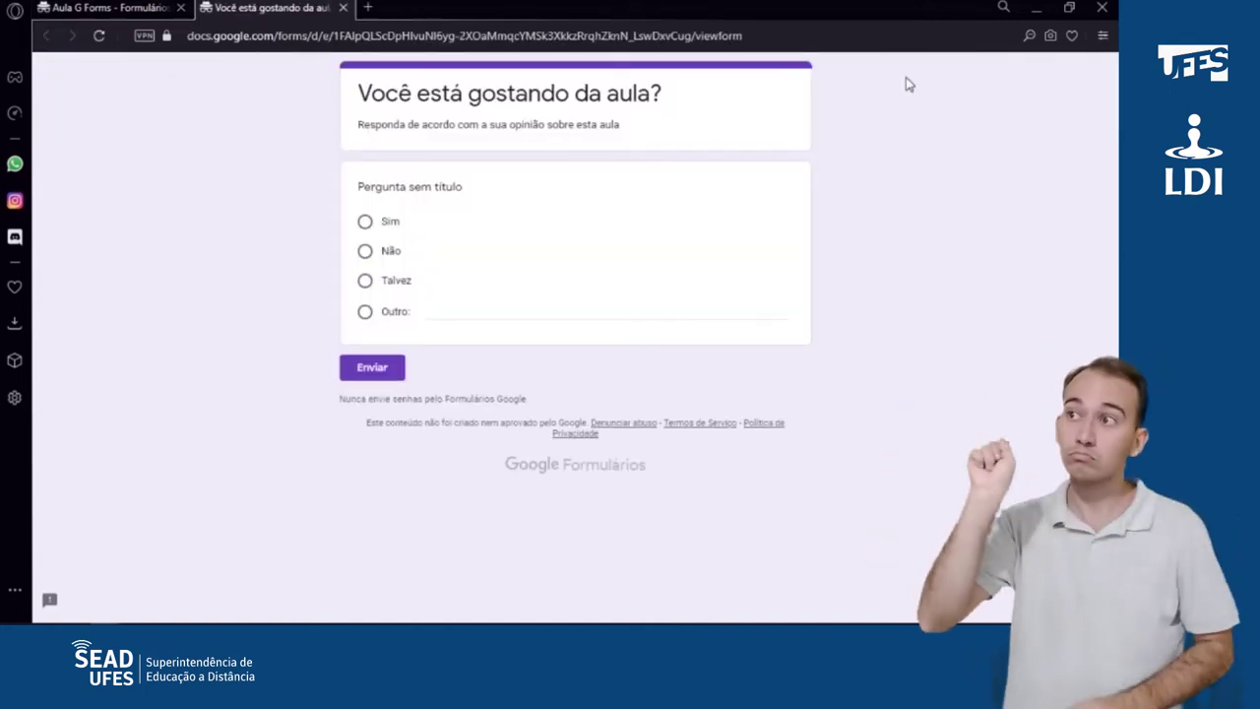
left_click(342, 8)
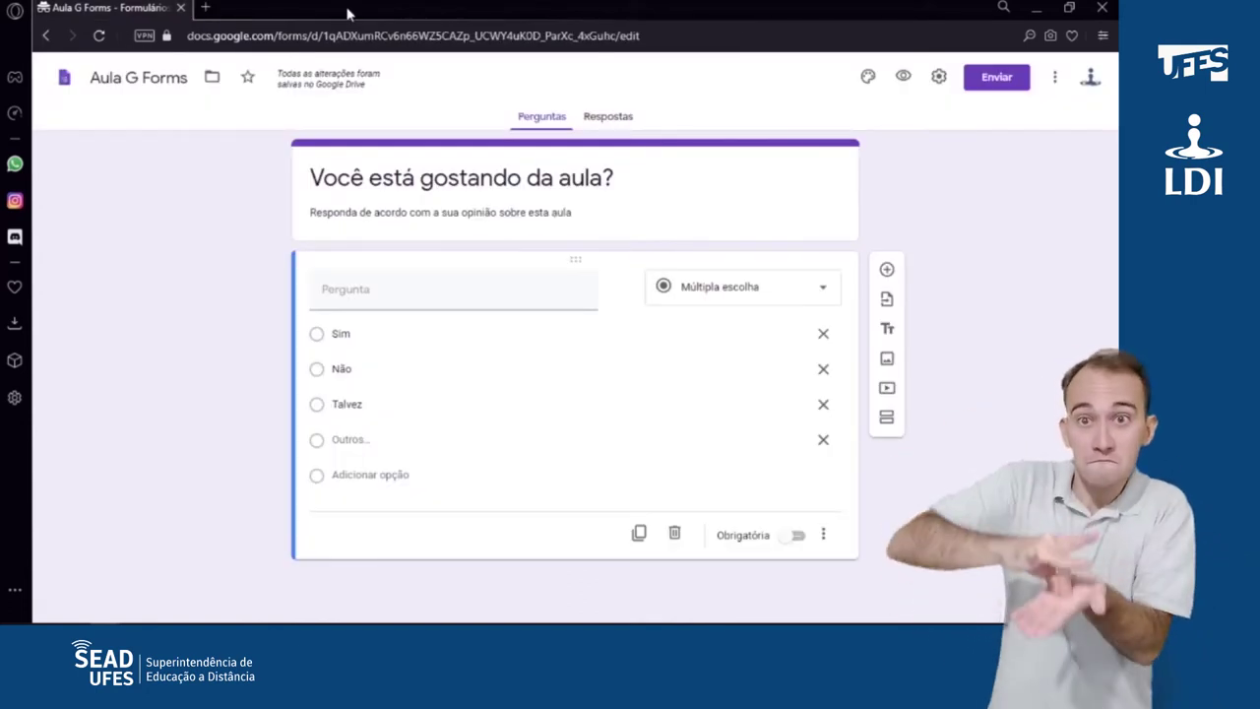
Step: Change the question type to Resposta curta and try answering it in the preview with "Aqui eu posso digitar para respo"
left_click(826, 294)
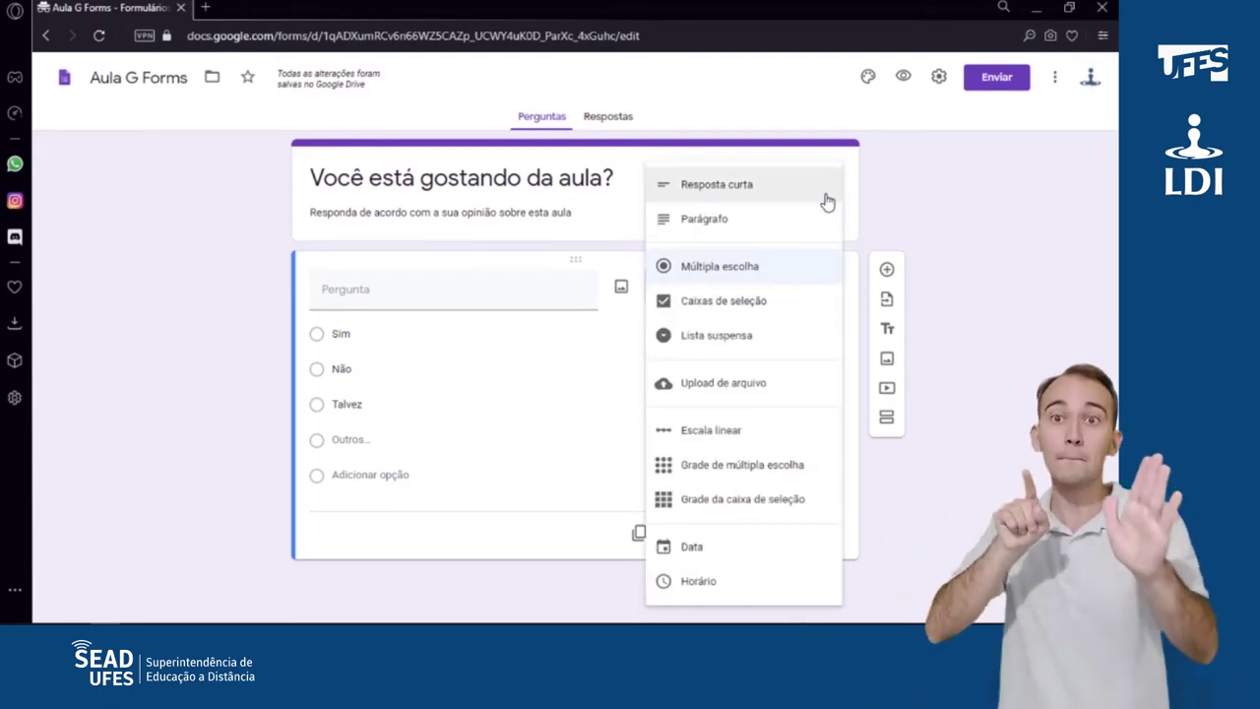
left_click(827, 196)
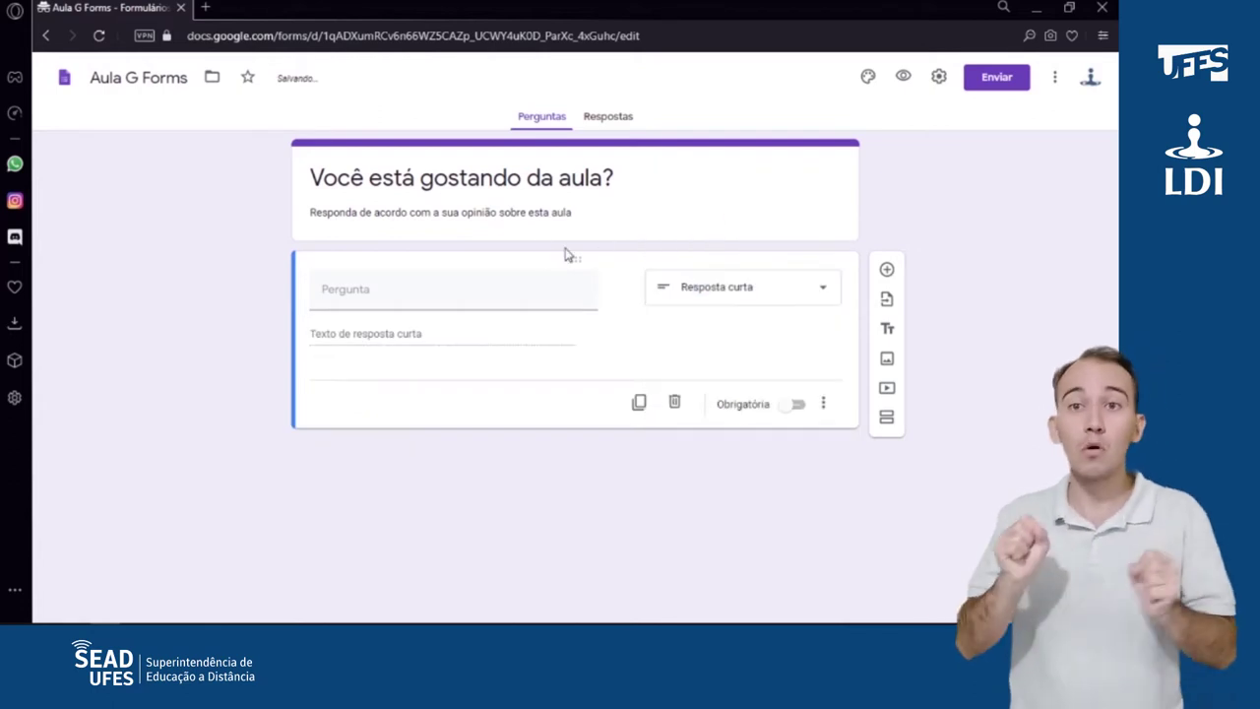
left_click(903, 77)
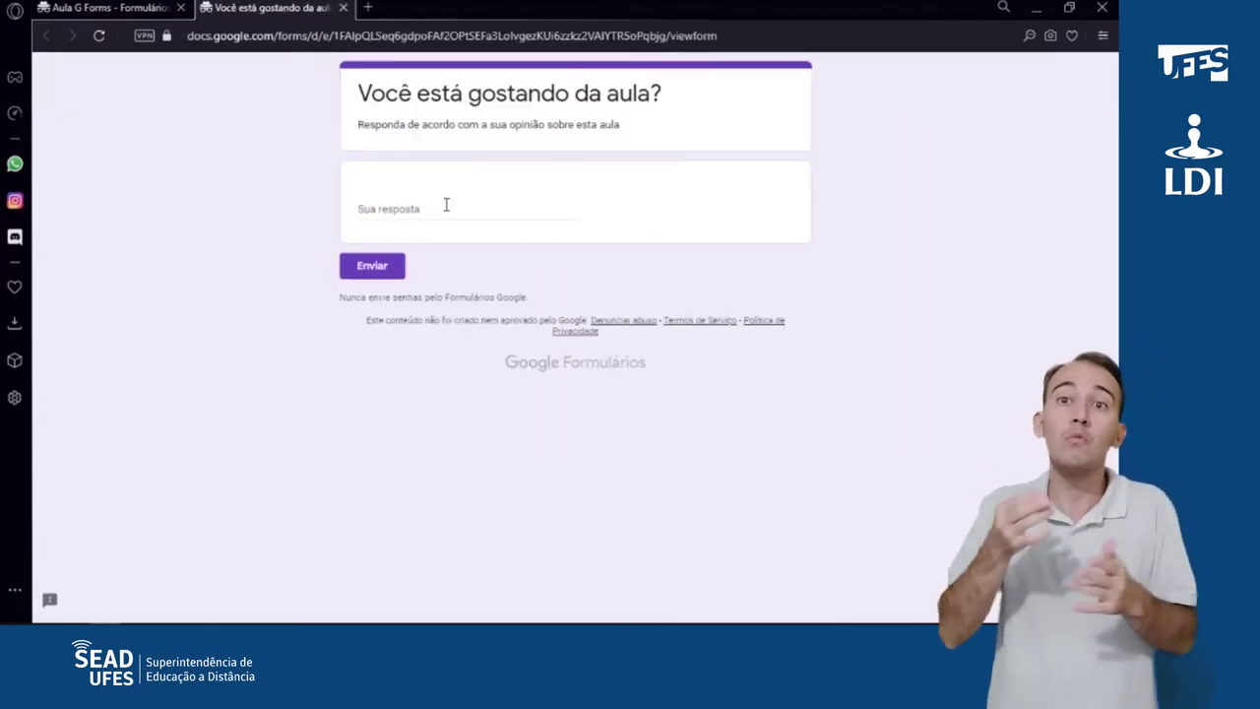
left_click(445, 207)
type("Aqui eu posso digitar para respo")
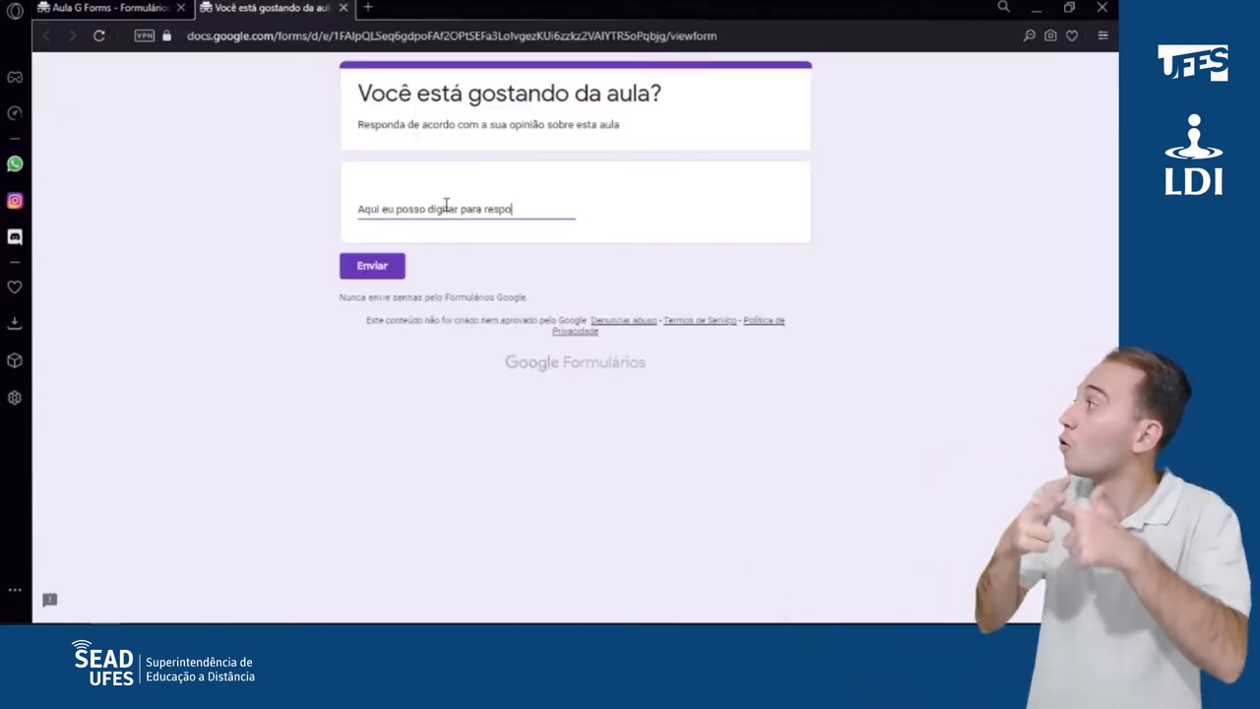
left_click(343, 7)
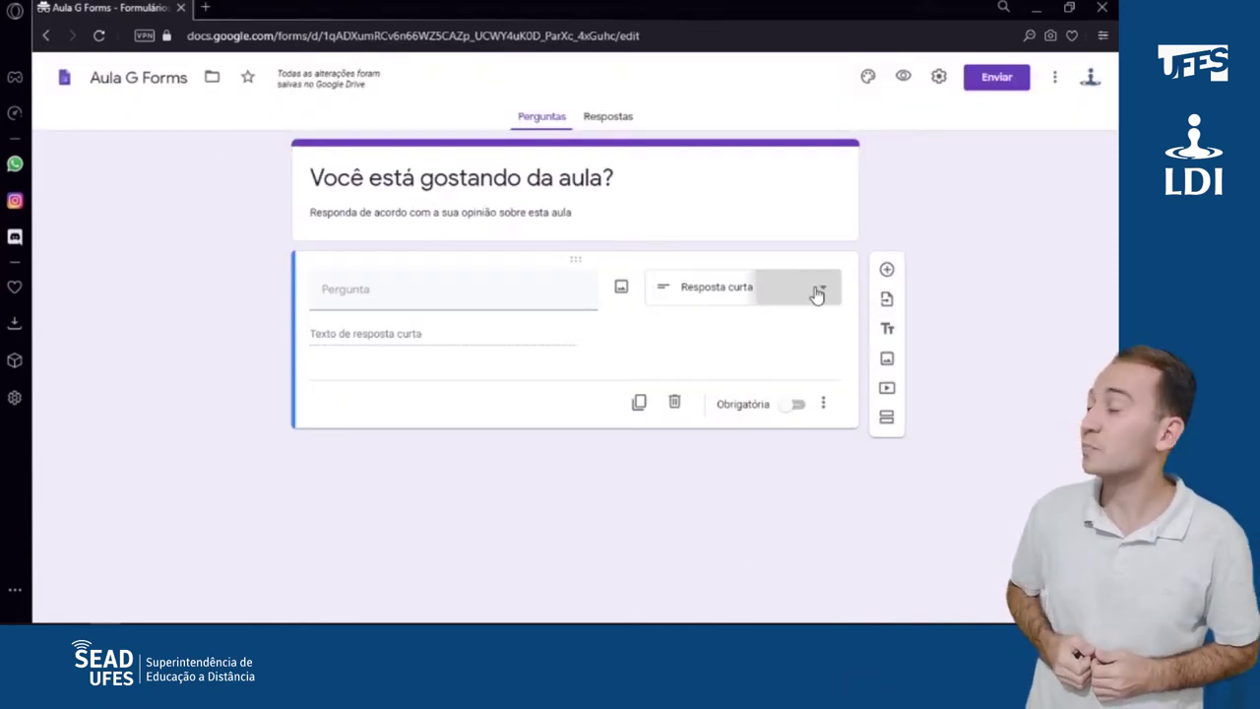
Step: Try the Parágrafo and Múltipla escolha types for the question
left_click(813, 289)
left_click(749, 220)
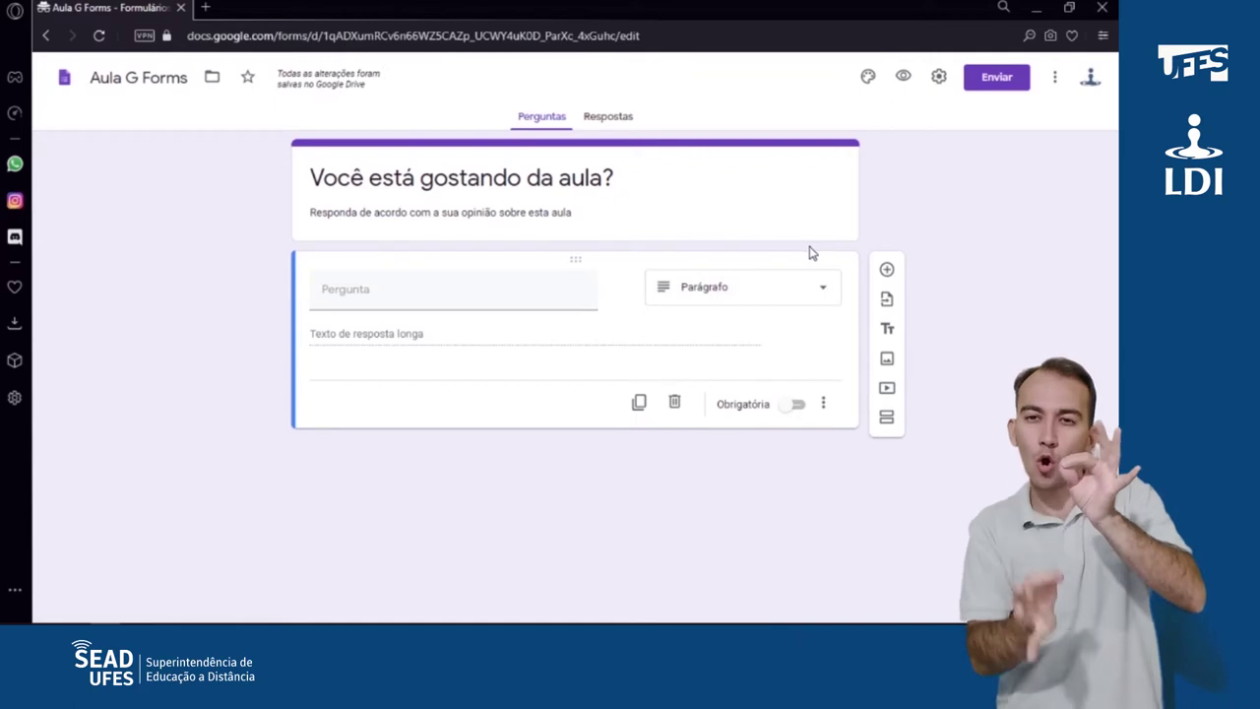
left_click(818, 289)
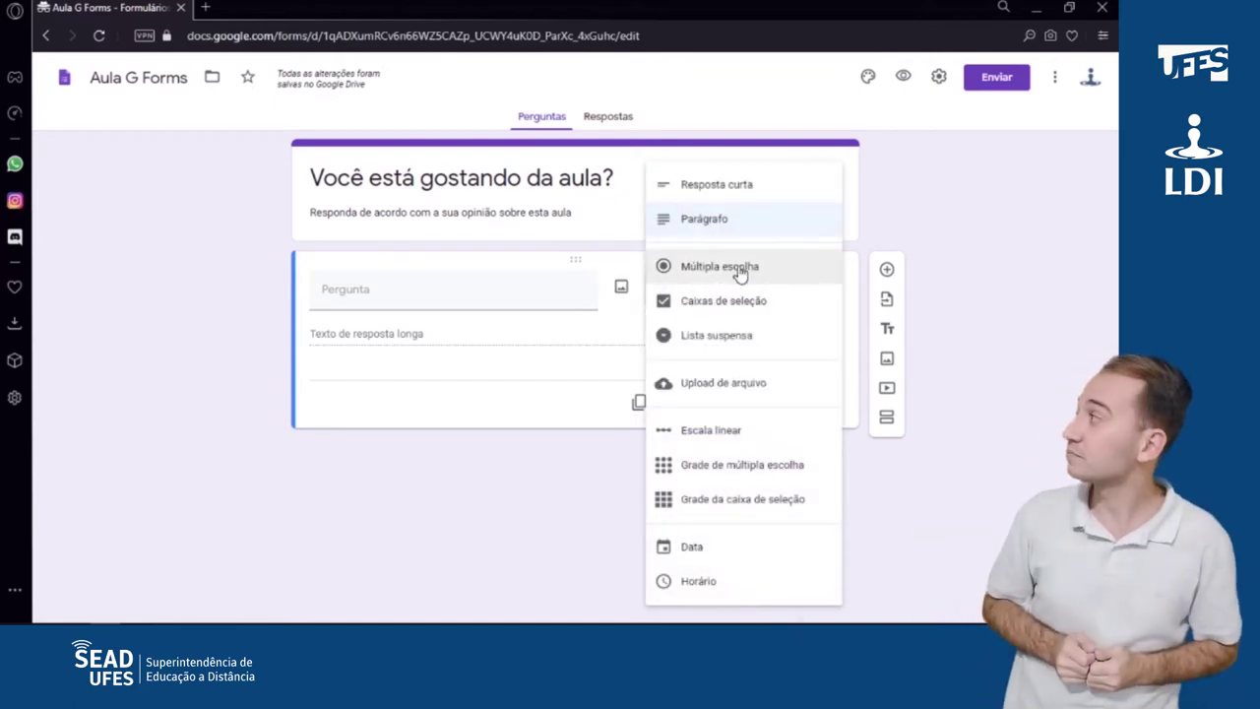
left_click(740, 274)
Step: Make the question a Caixas de seleção type with the options Sim, não, Talvez and "Outro", and preview the form
left_click(785, 301)
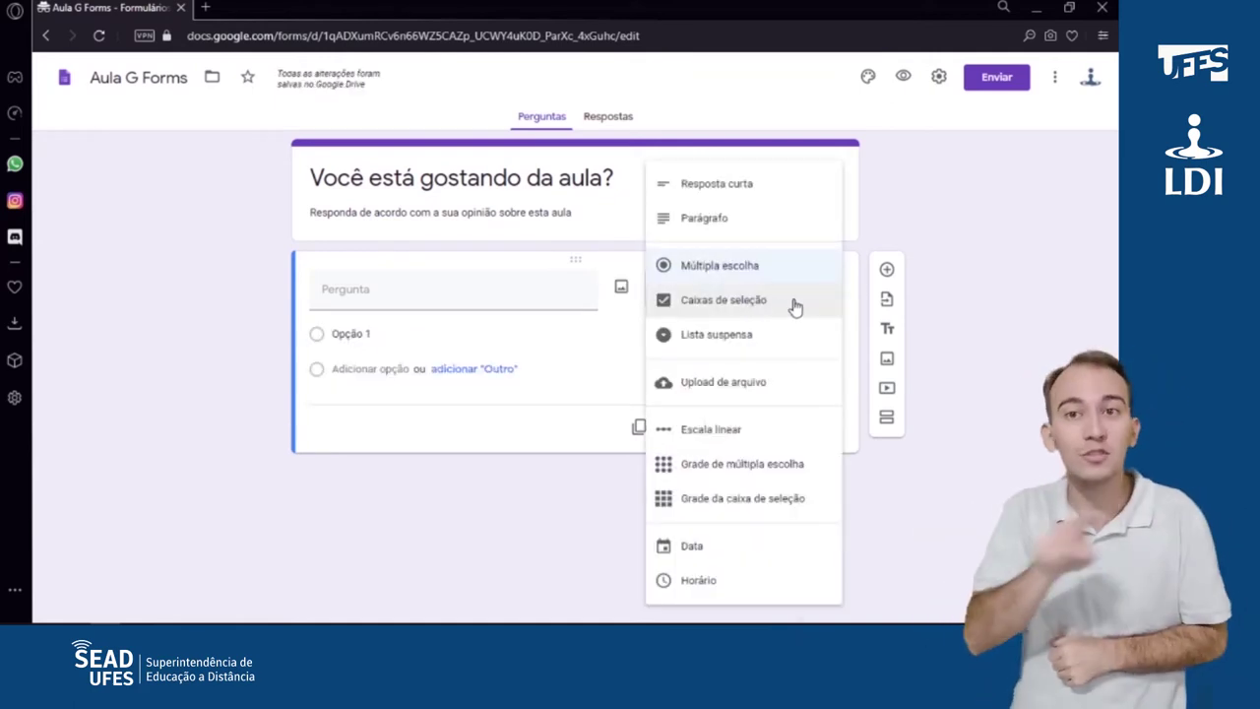
left_click(795, 308)
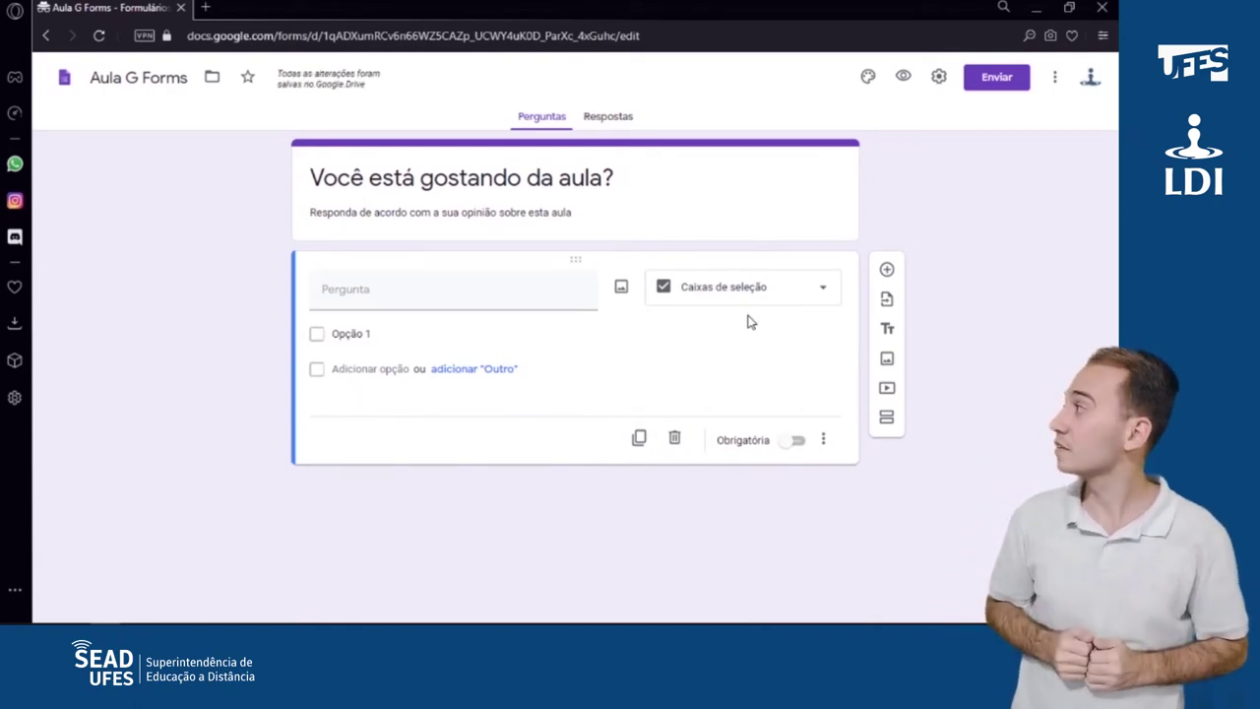
left_click(456, 334)
type("Sim")
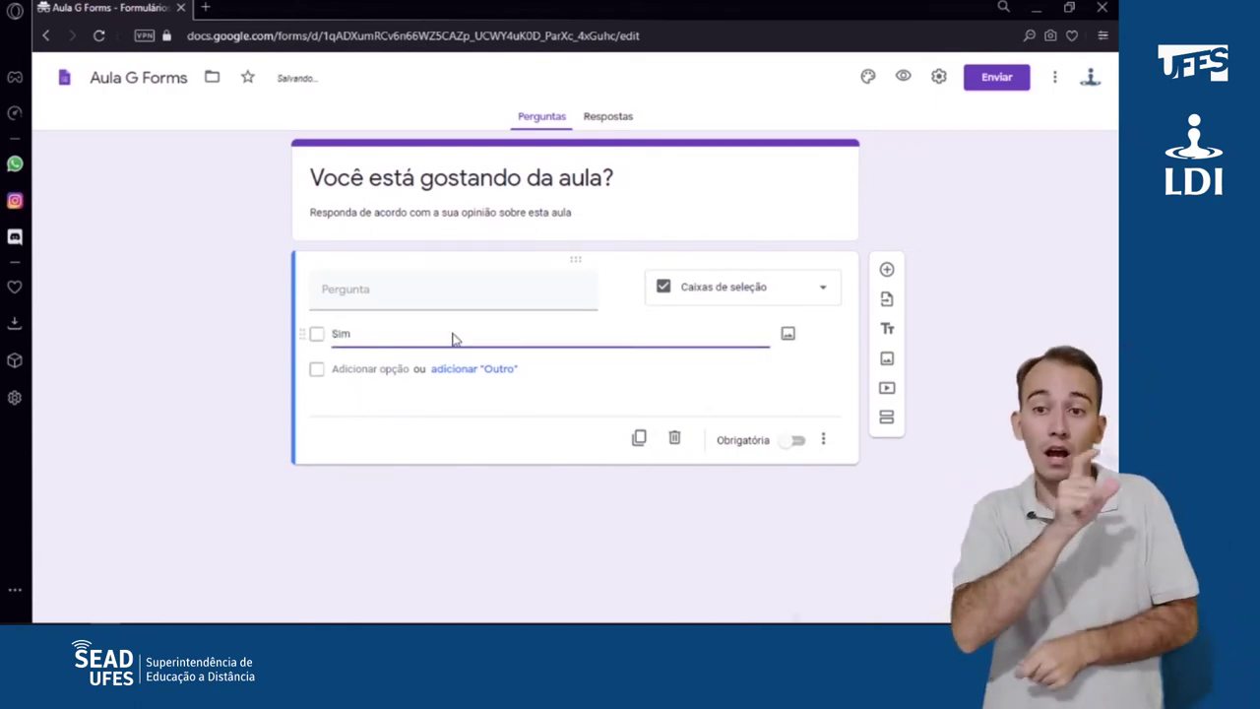
key("Return")
type("não")
key("Return")
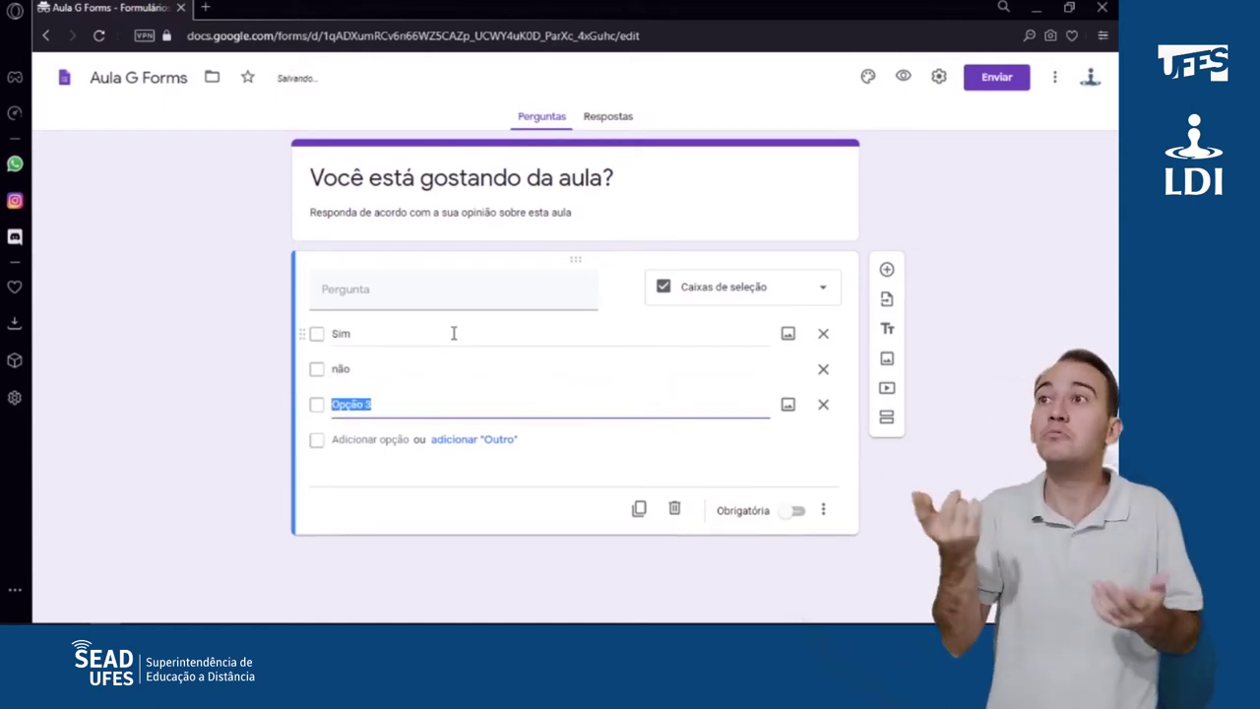
type("Talvez")
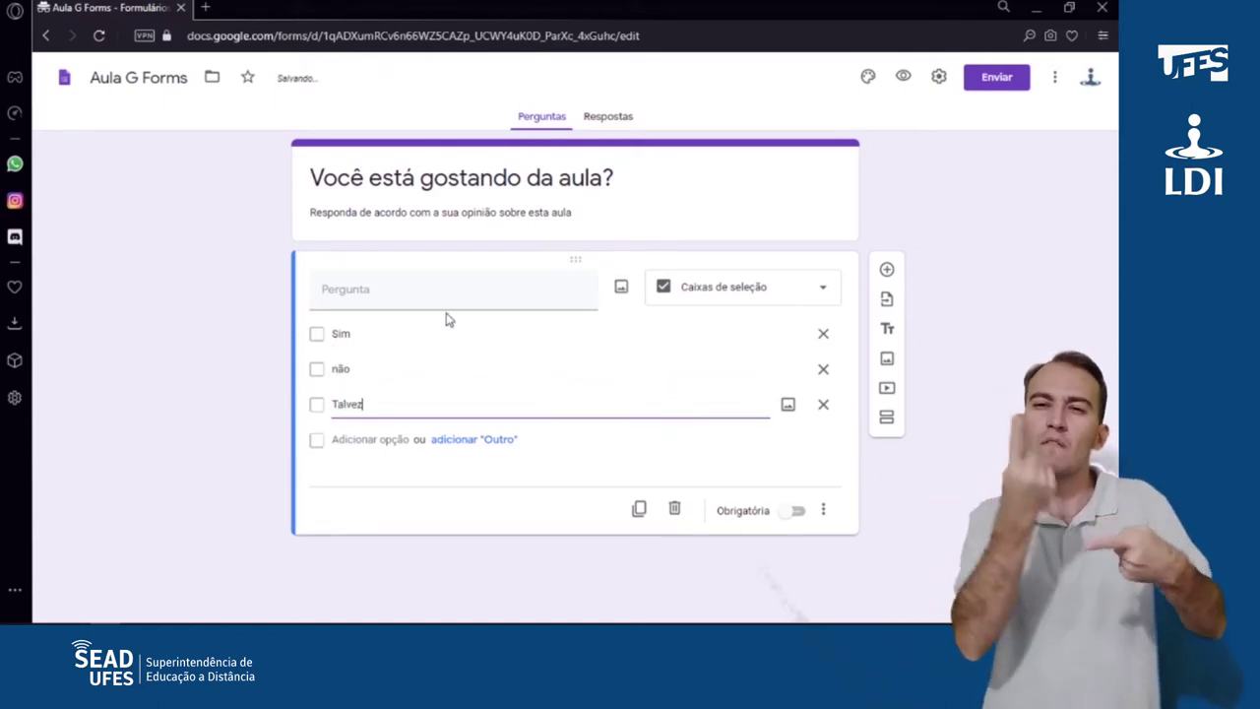
left_click(463, 439)
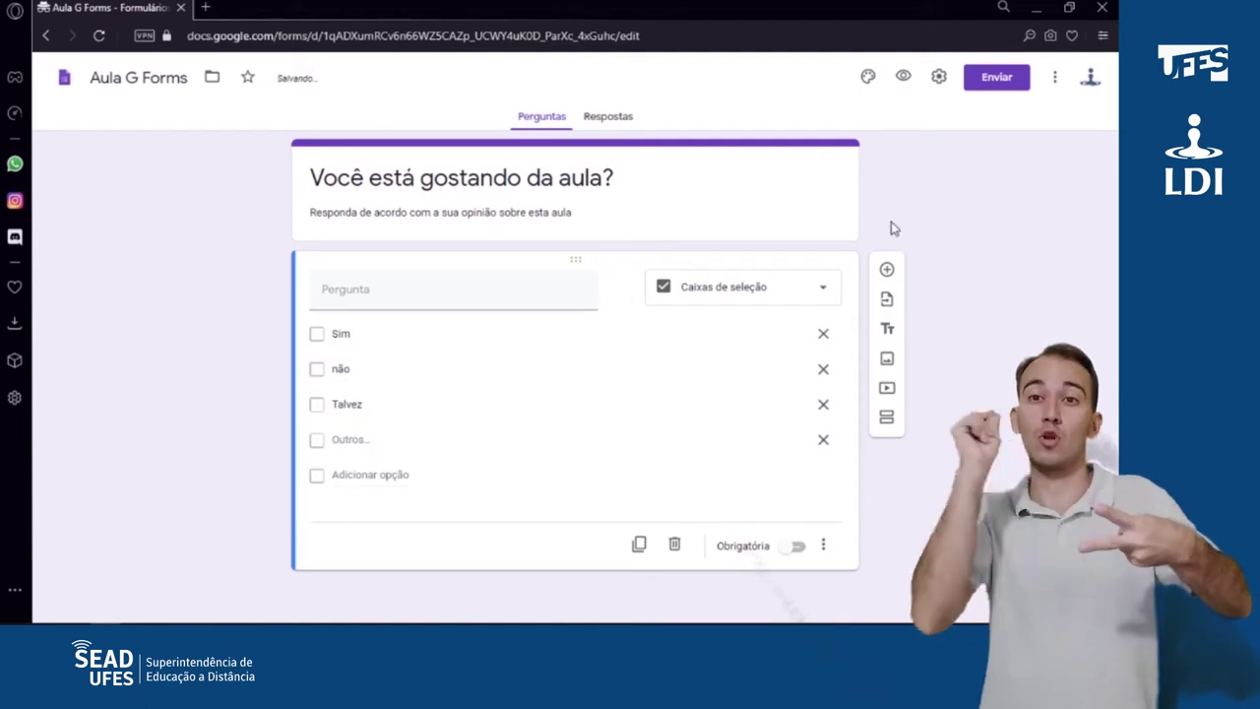
left_click(904, 79)
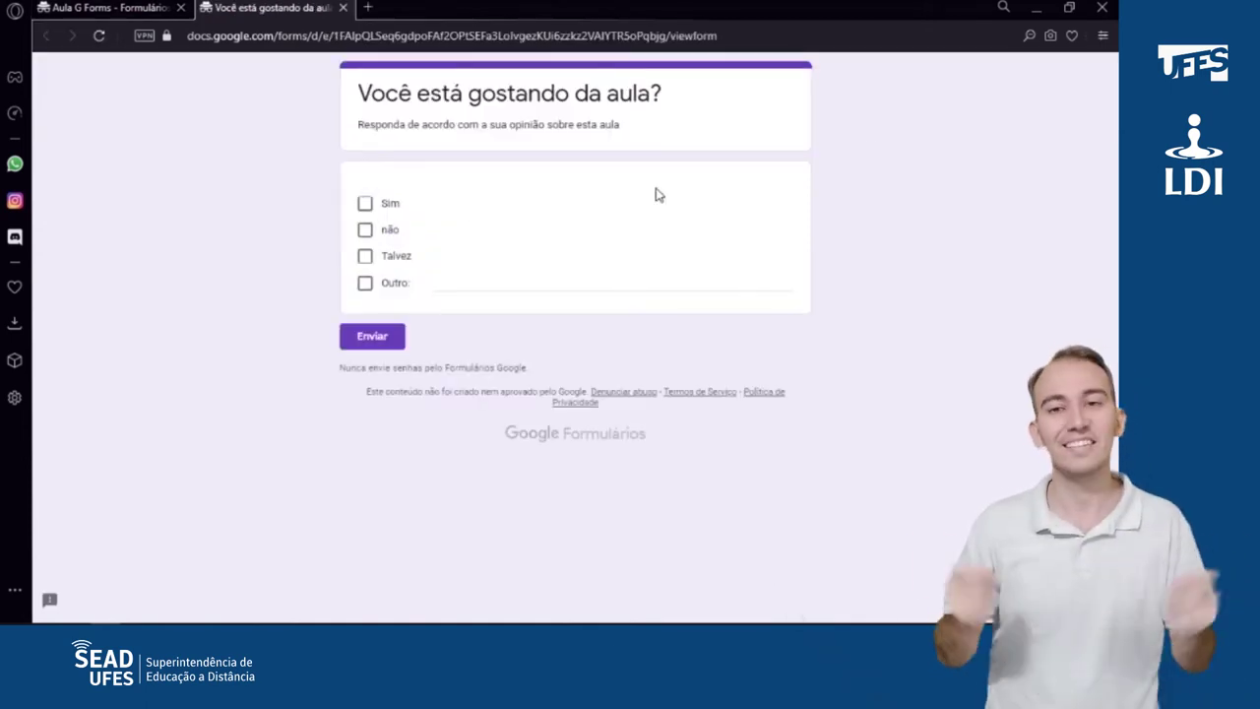
Step: Try ticking and clearing the Sim, não, Talvez and Outro checkboxes in the preview, and close the preview
left_click(365, 203)
left_click(364, 229)
left_click(364, 255)
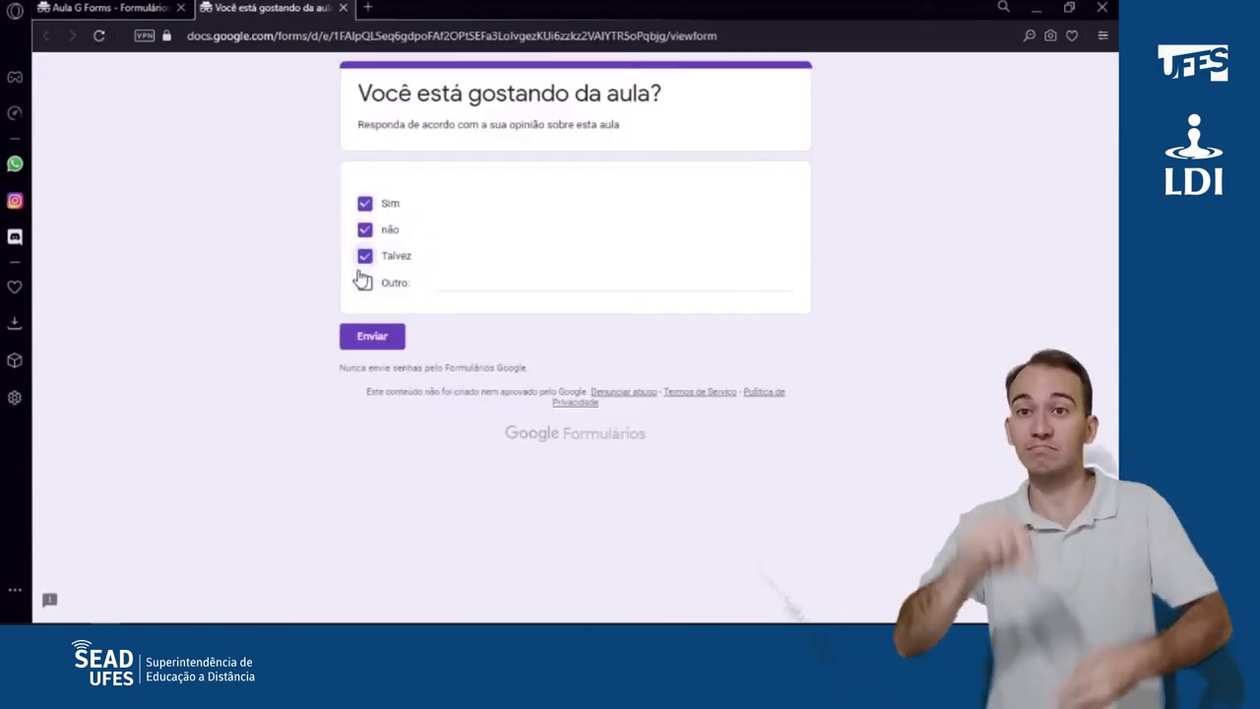
left_click(364, 282)
left_click(364, 203)
left_click(365, 230)
left_click(365, 255)
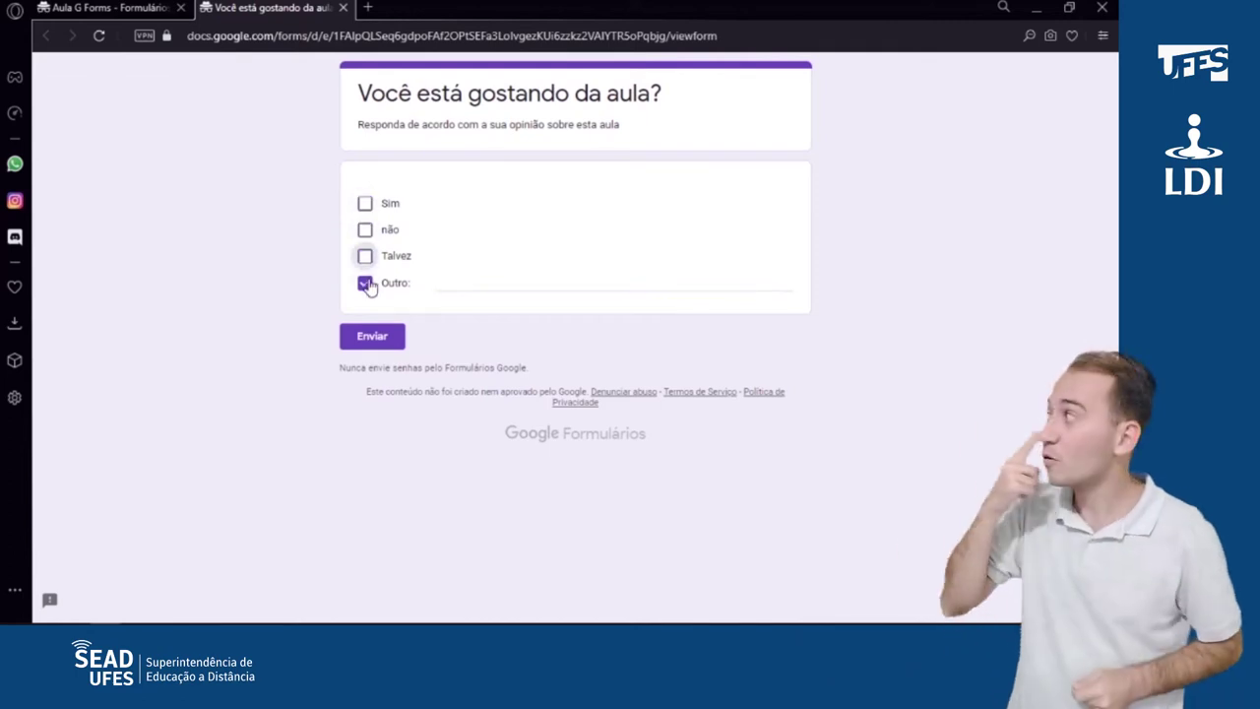
left_click(364, 283)
left_click(364, 203)
left_click(364, 230)
left_click(364, 255)
key("ctrl+w")
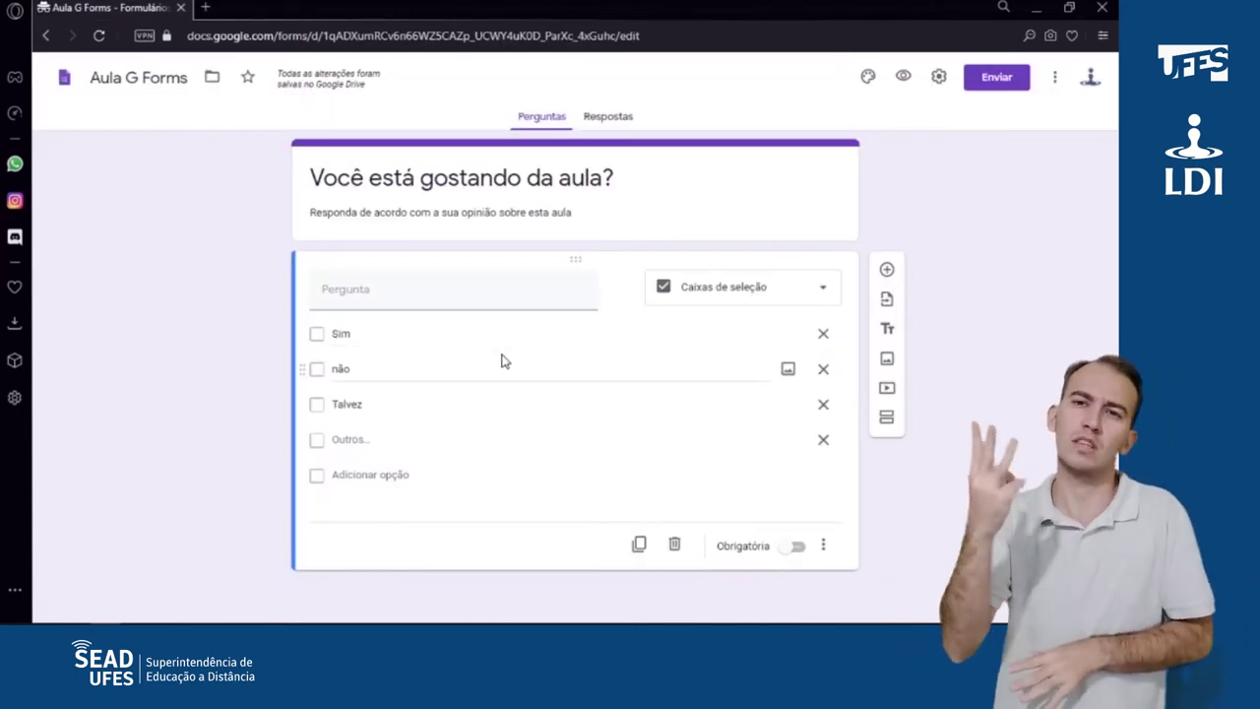
Step: Change the question type to Lista suspensa and try choosing the answer Sim in the form preview
left_click(828, 289)
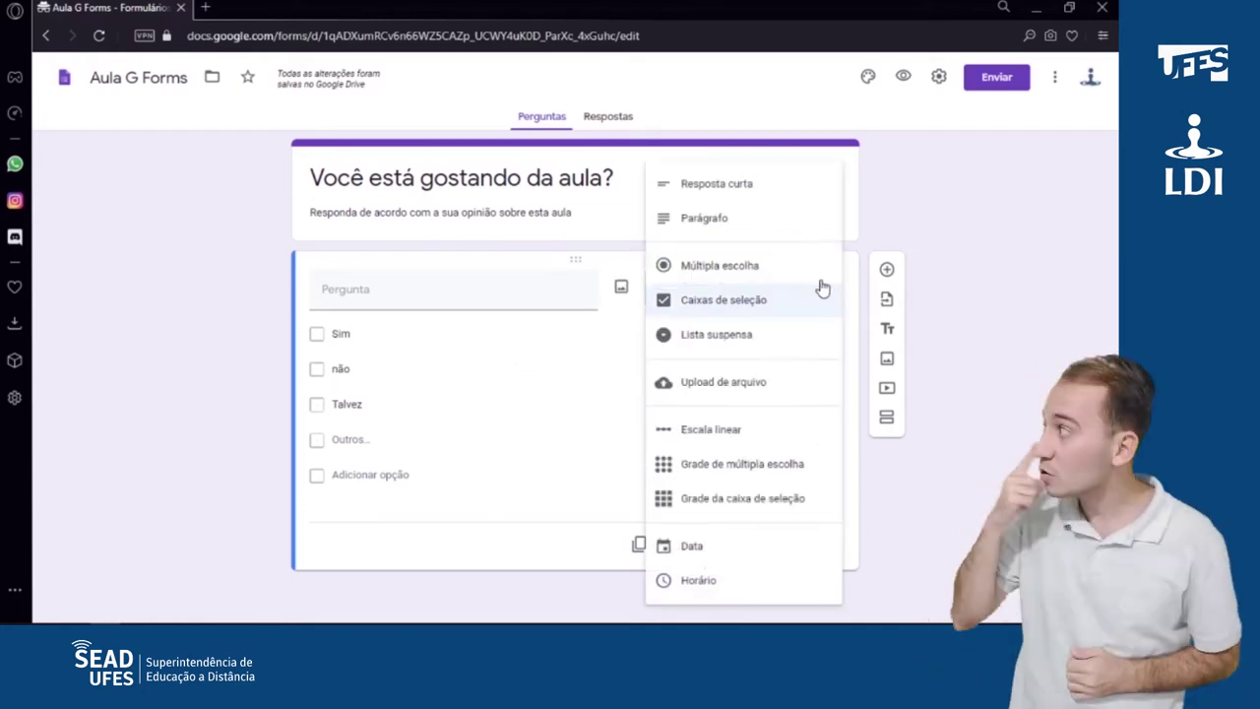
left_click(745, 348)
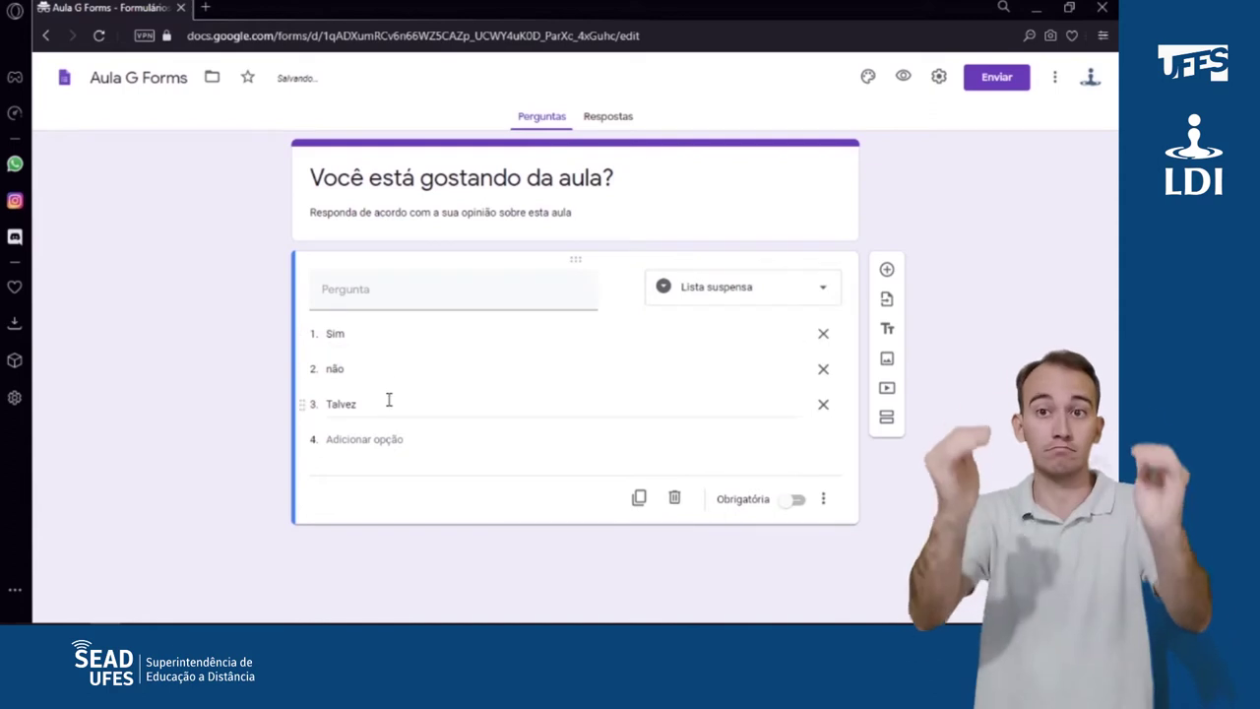
left_click(903, 76)
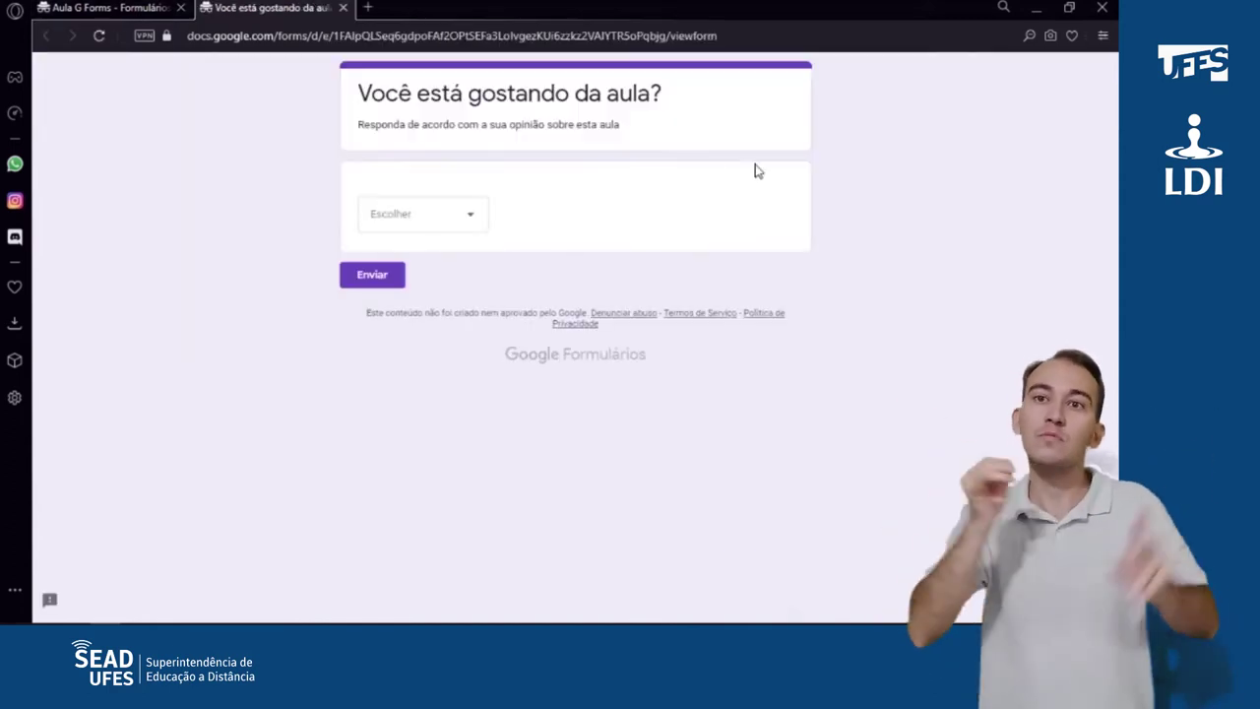
left_click(464, 216)
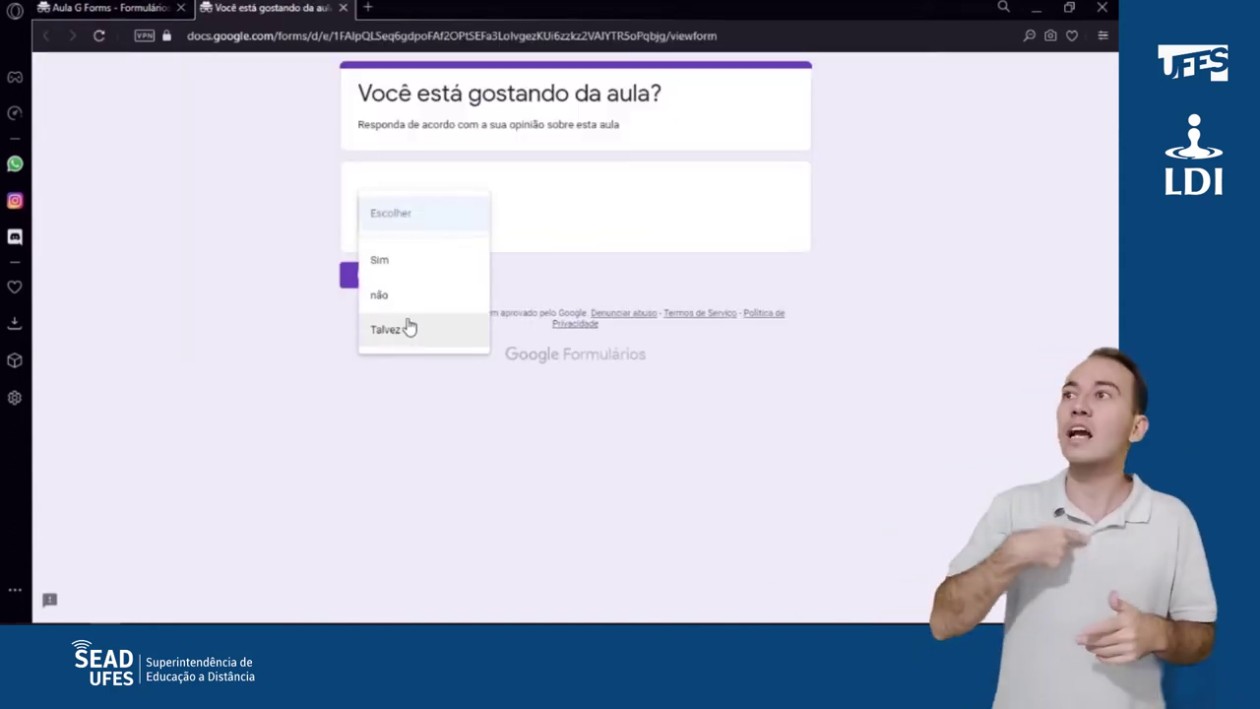
left_click(423, 264)
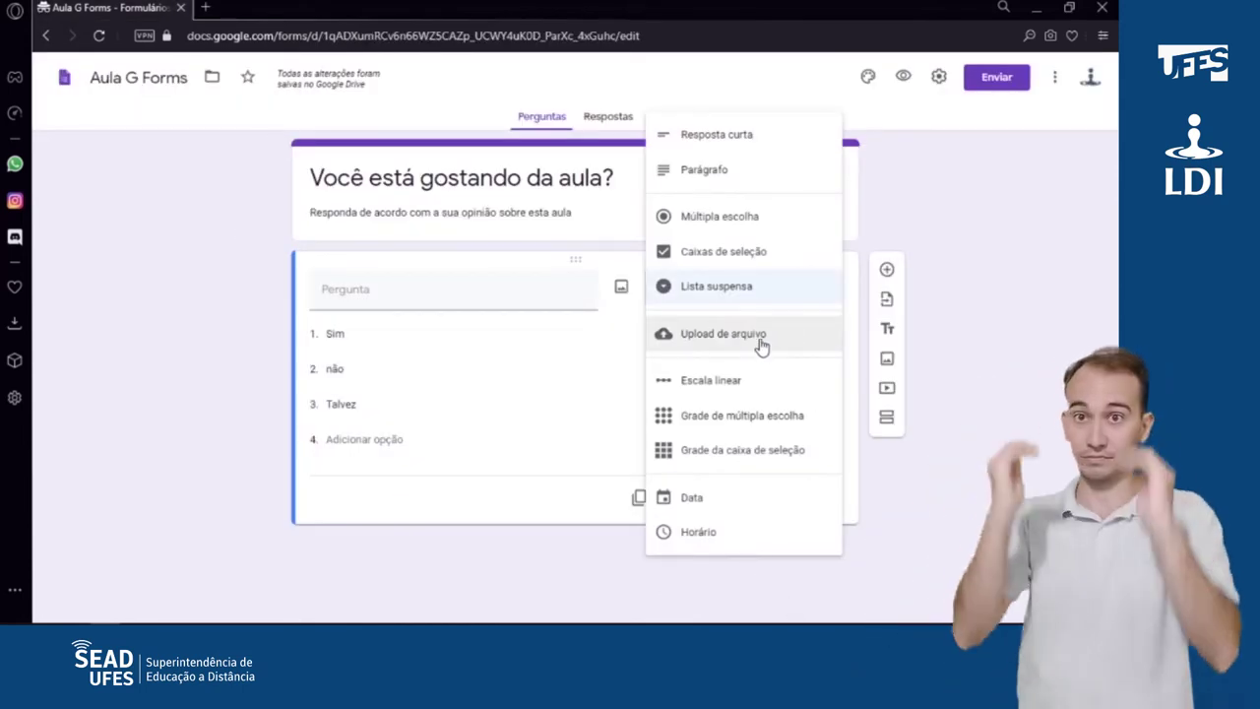
Step: Change the question to Upload de arquivo, allow uploads, and restrict them to the PDF, Documento and Apresentação file types
left_click(762, 336)
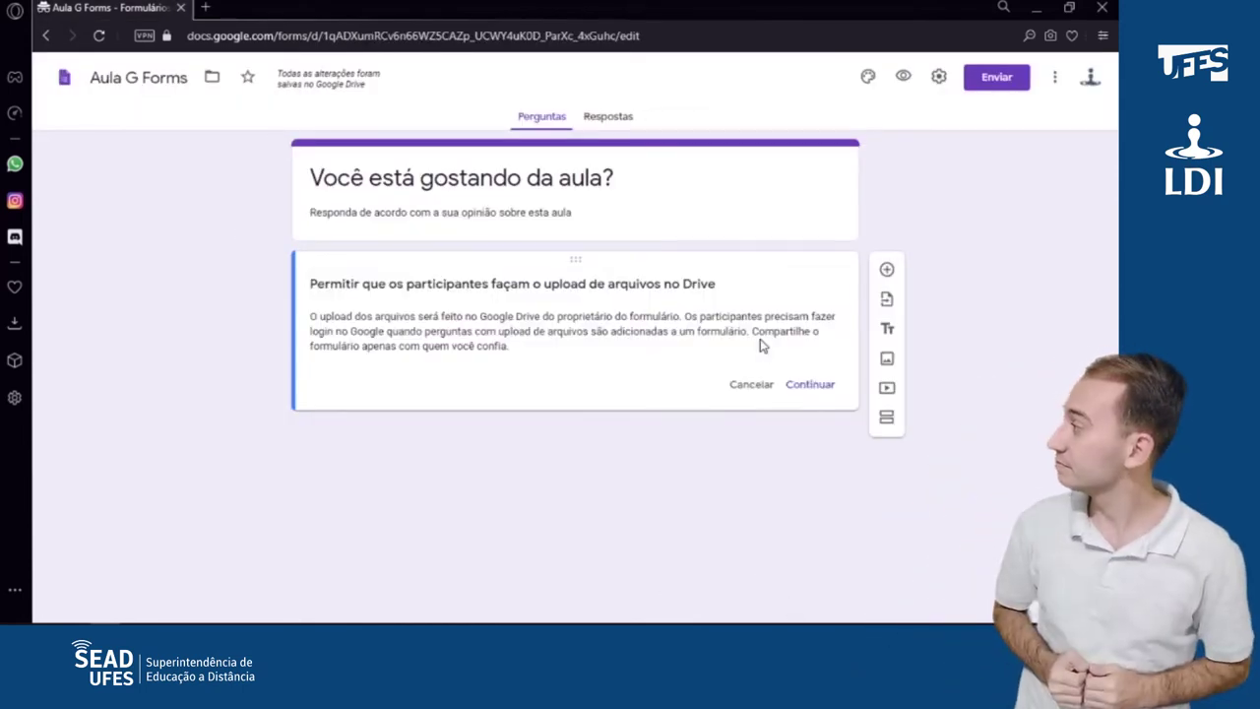
left_click(808, 380)
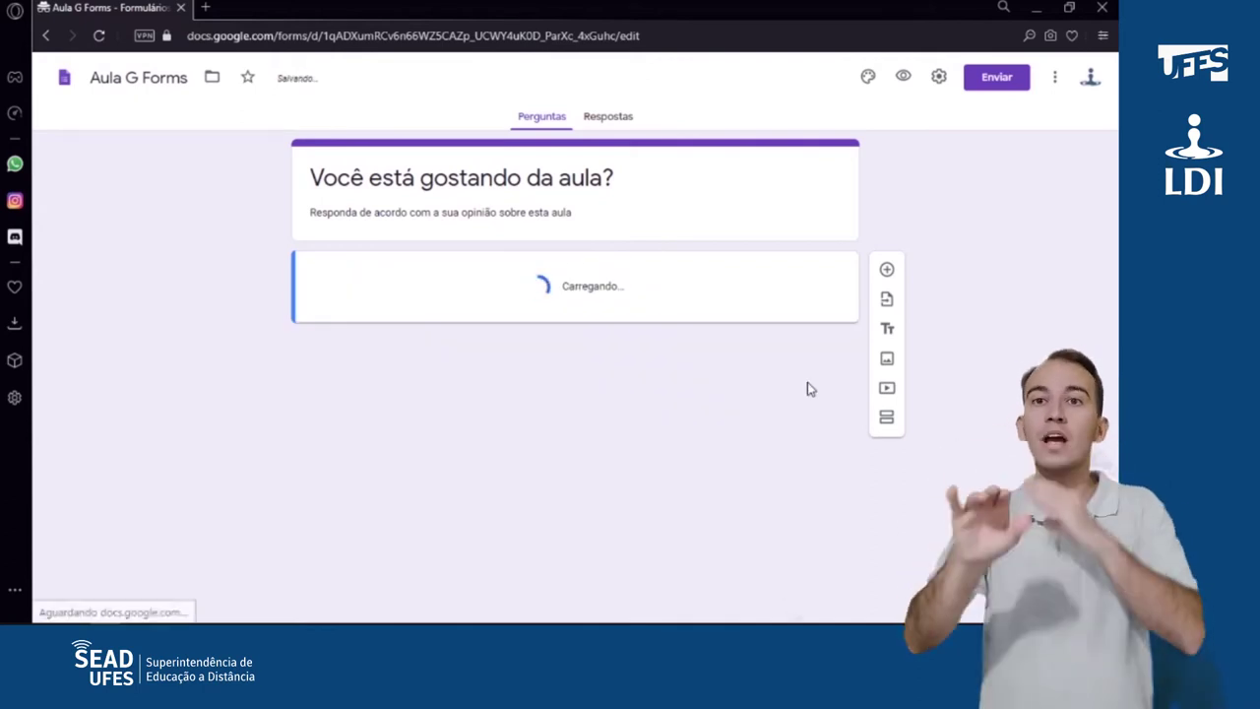
left_click(593, 342)
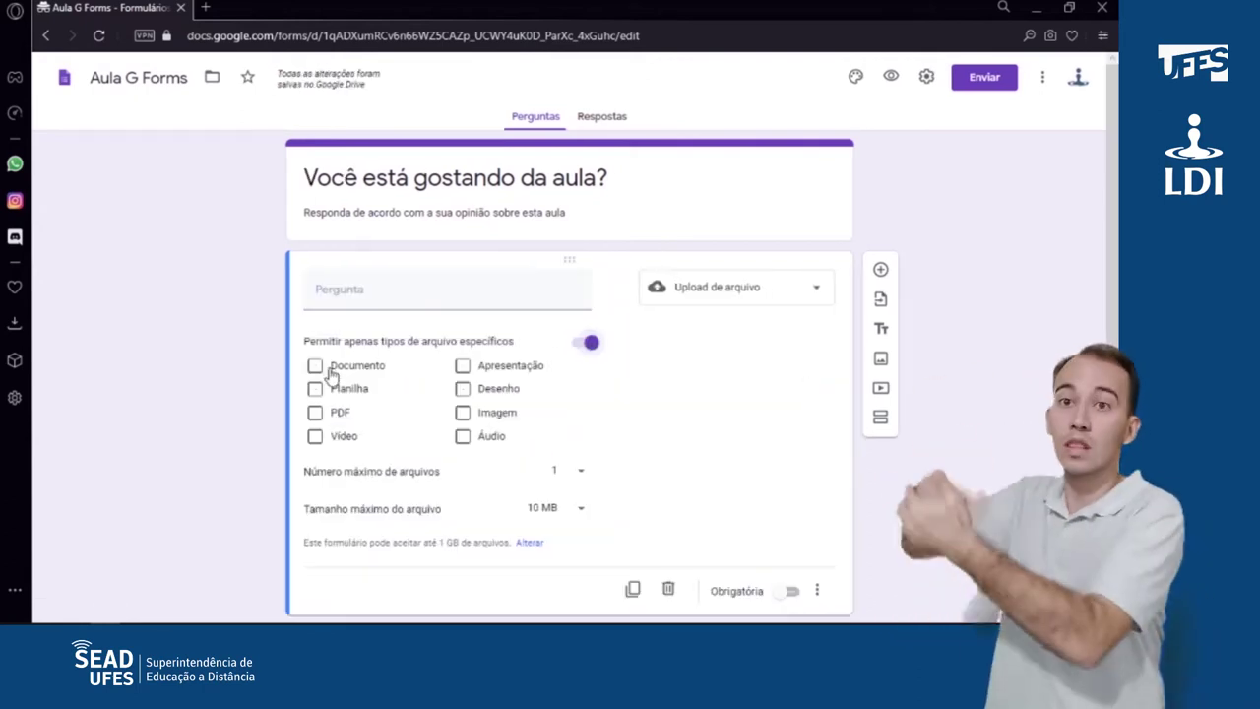
left_click(316, 411)
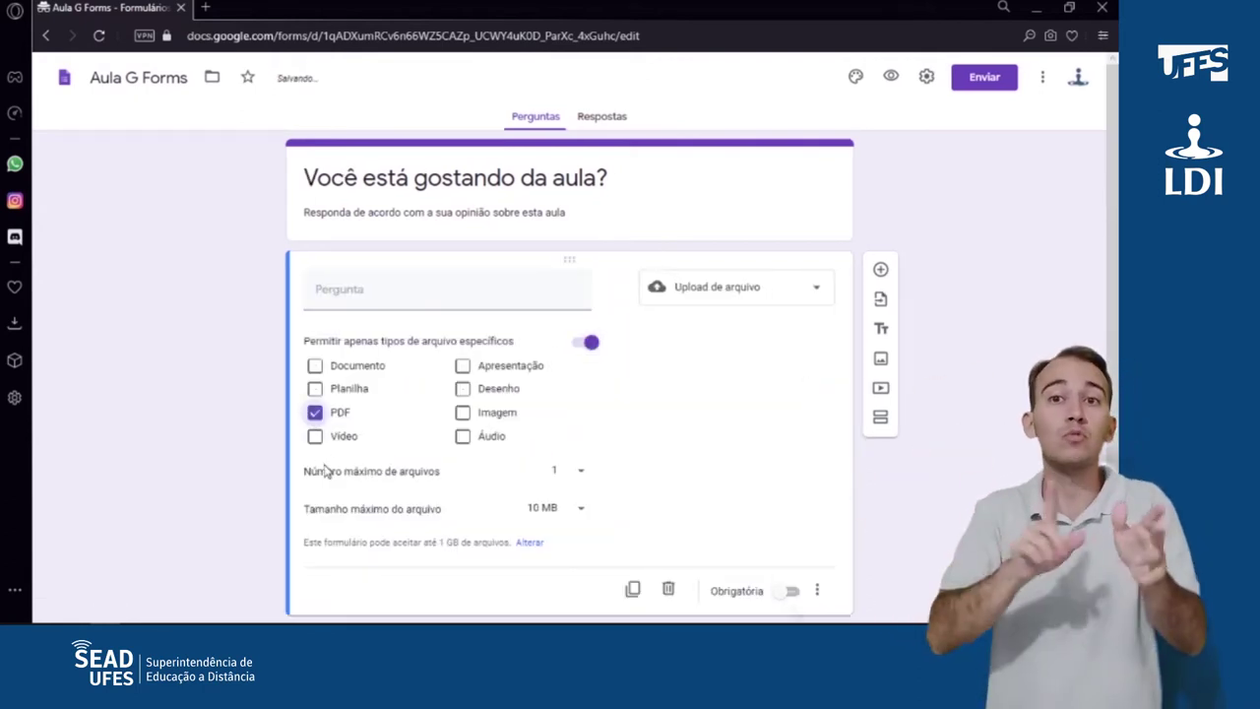
left_click(315, 365)
left_click(464, 366)
Step: Set the upload question's maximum number of files to 1 and its maximum file size to 10 MB
scroll(532, 362, "down", 1)
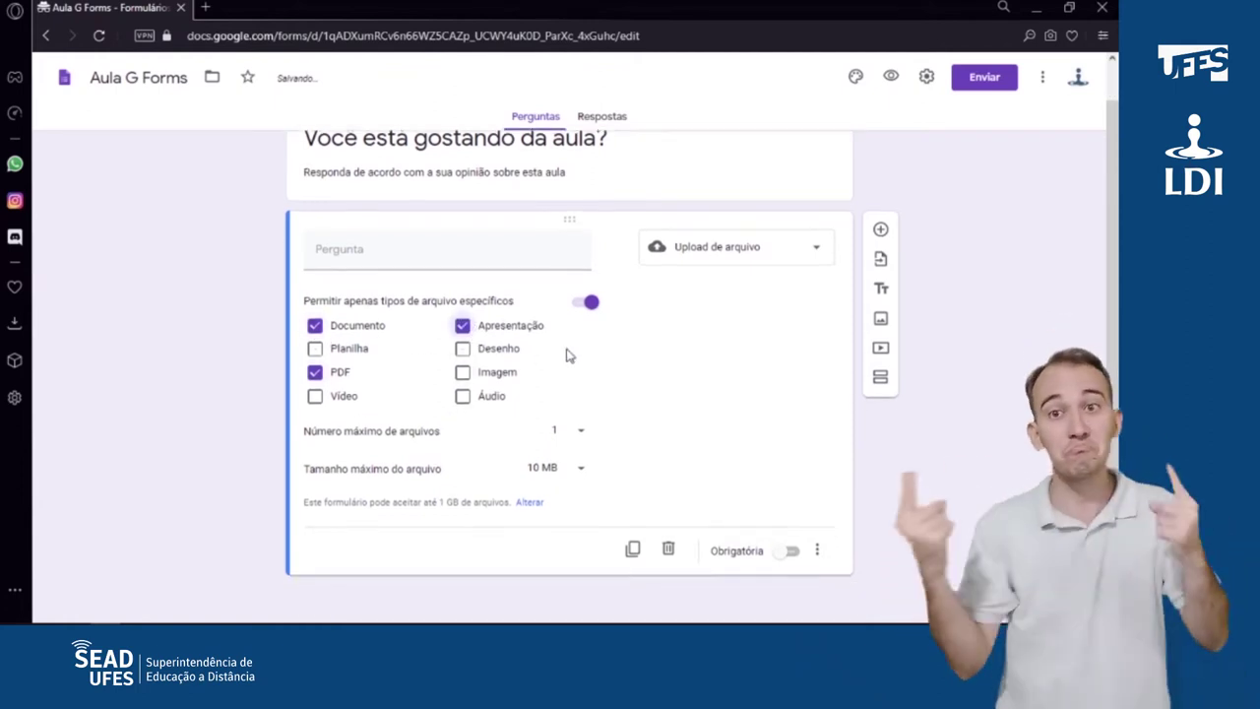
left_click(581, 433)
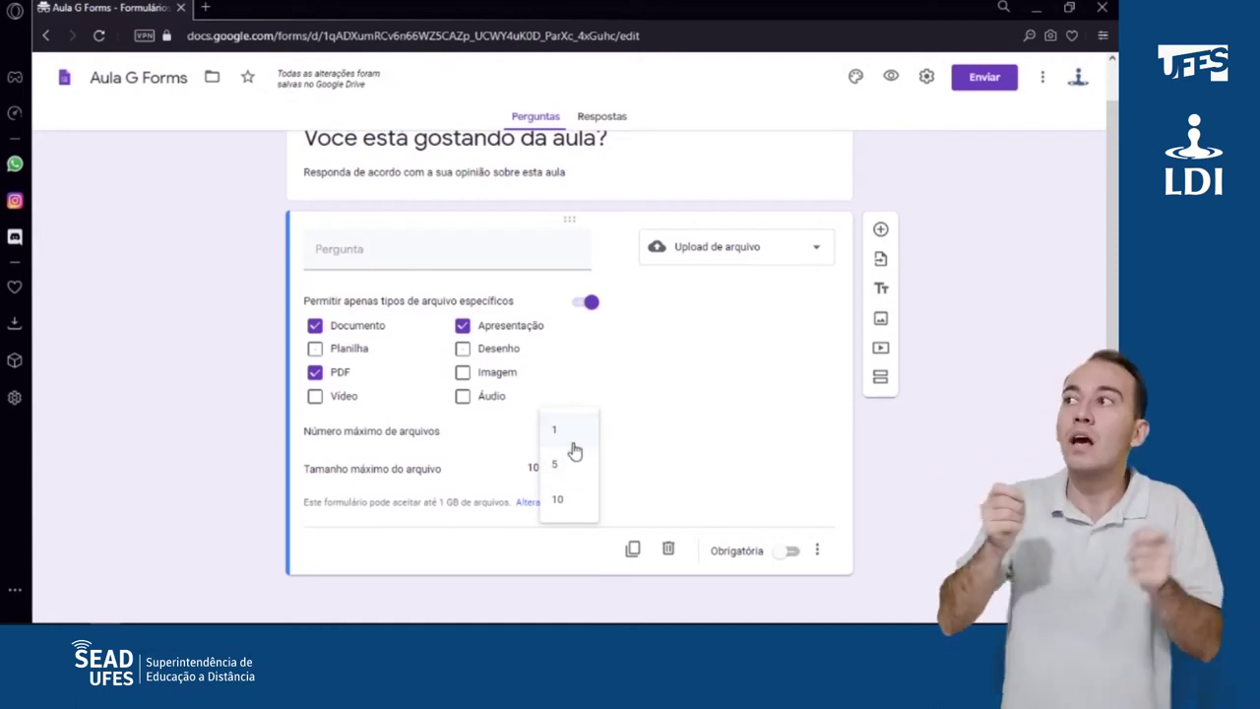
left_click(593, 424)
left_click(577, 471)
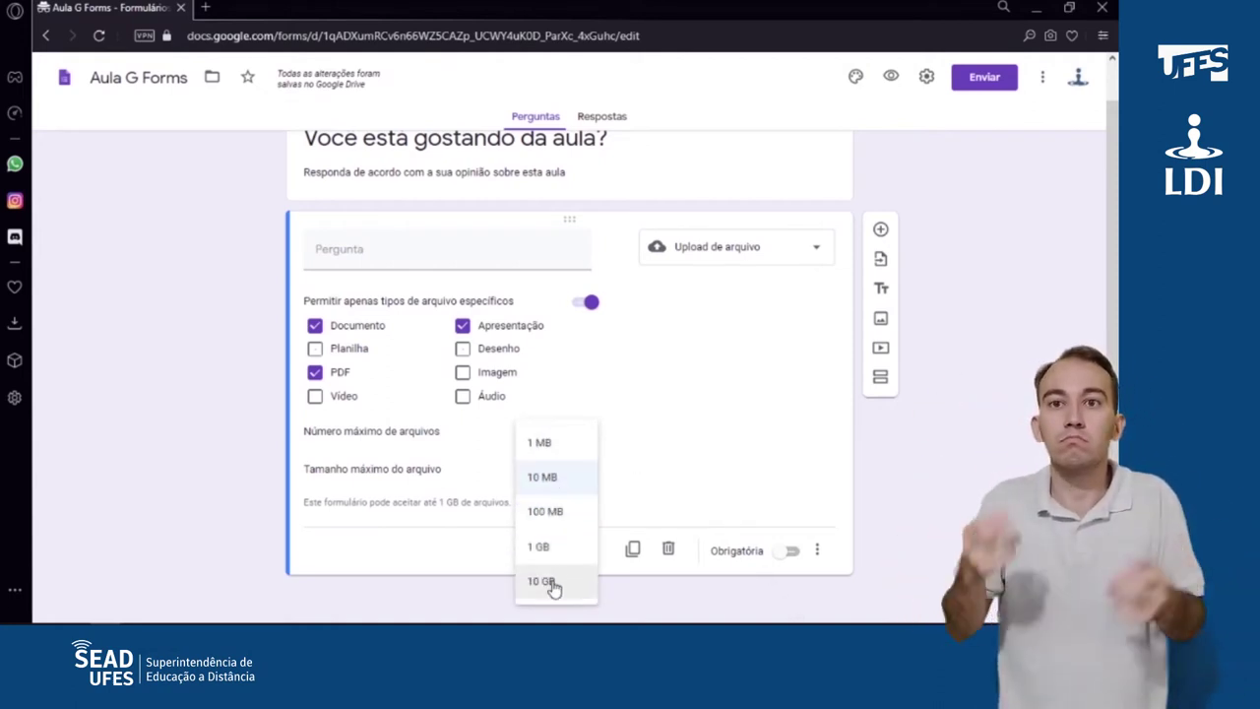
left_click(543, 477)
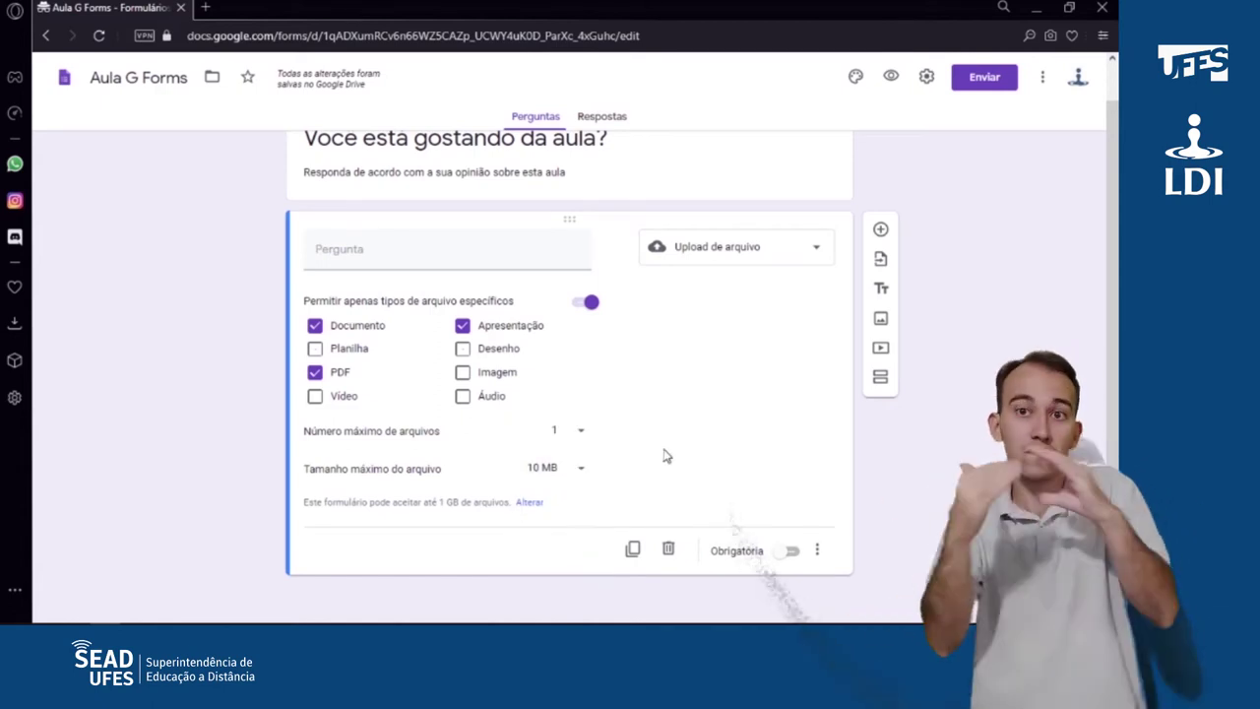
Step: Preview the upload question, look at the Meu Drive source for adding a file, and close the preview
left_click(892, 79)
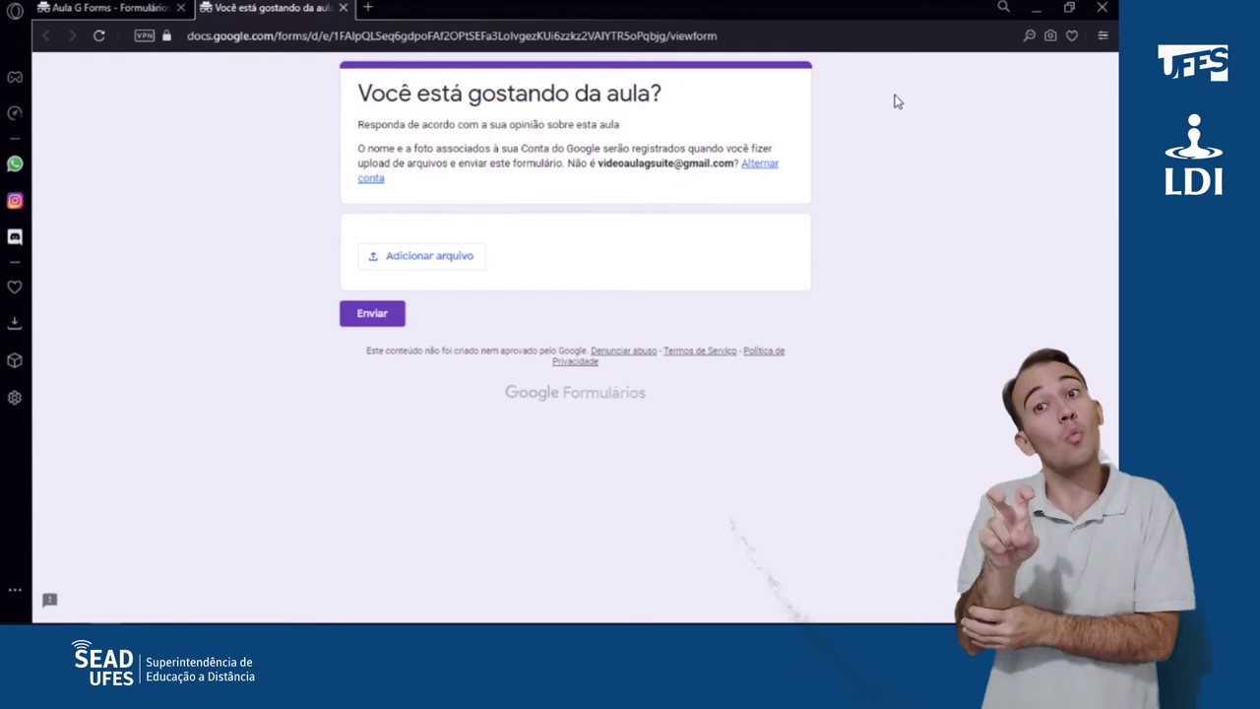
left_click(444, 255)
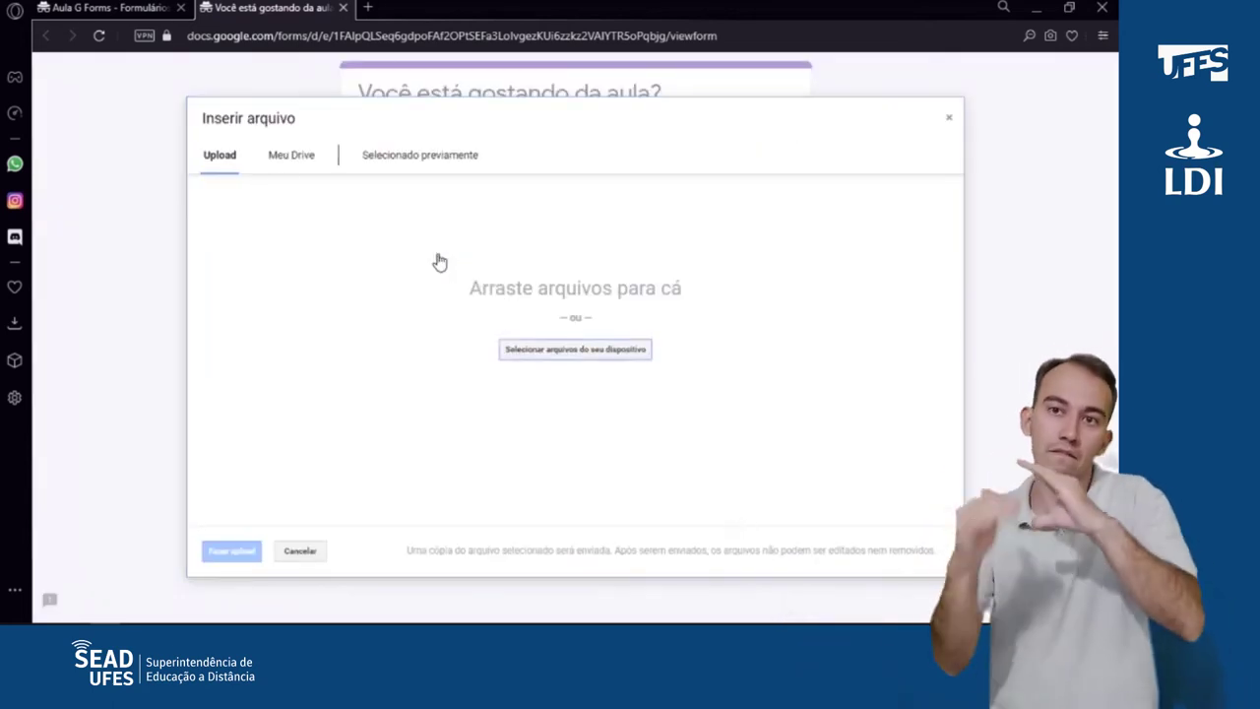
left_click(287, 157)
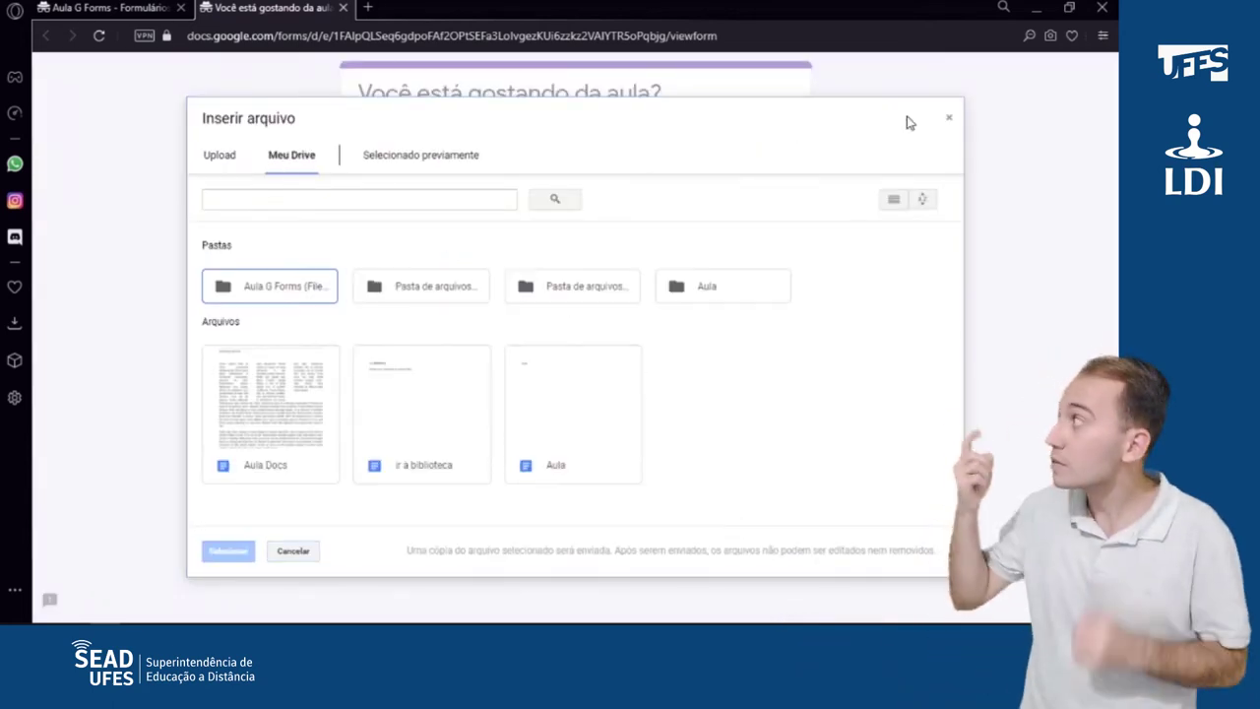
left_click(949, 118)
key("ctrl+w")
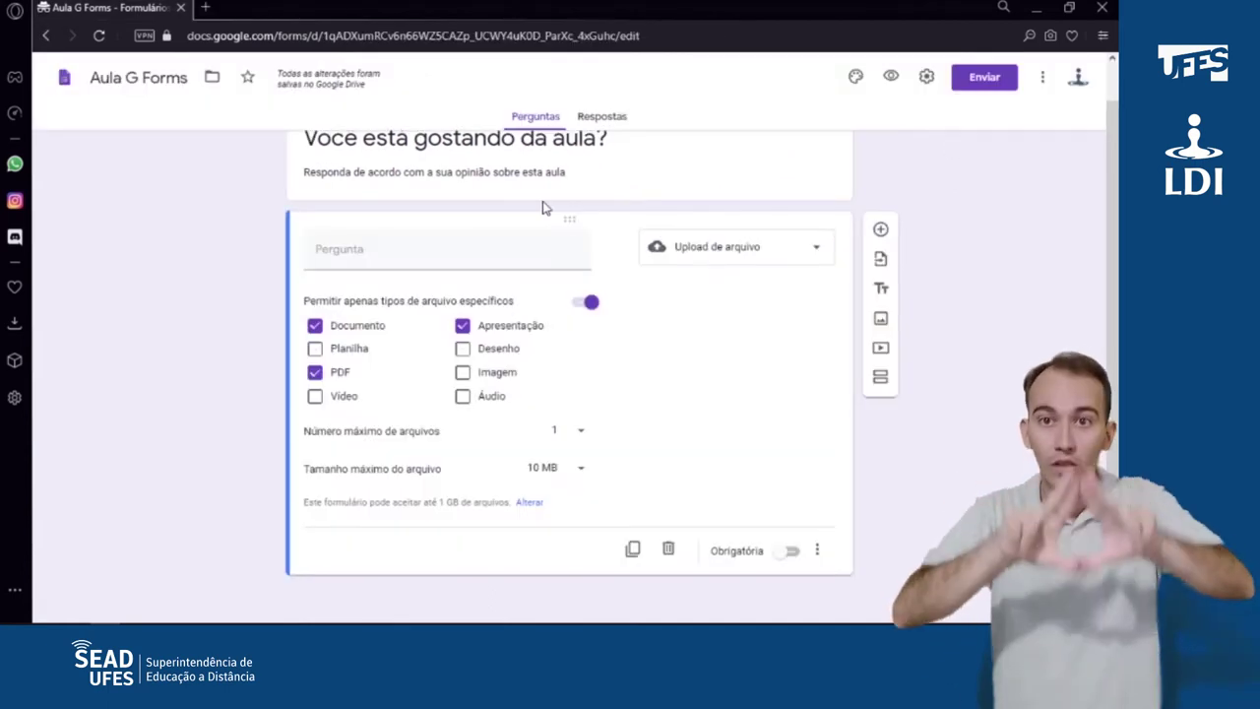
Step: Change the question type to Escala linear with a scale from 1 to 6
left_click(715, 247)
left_click(731, 344)
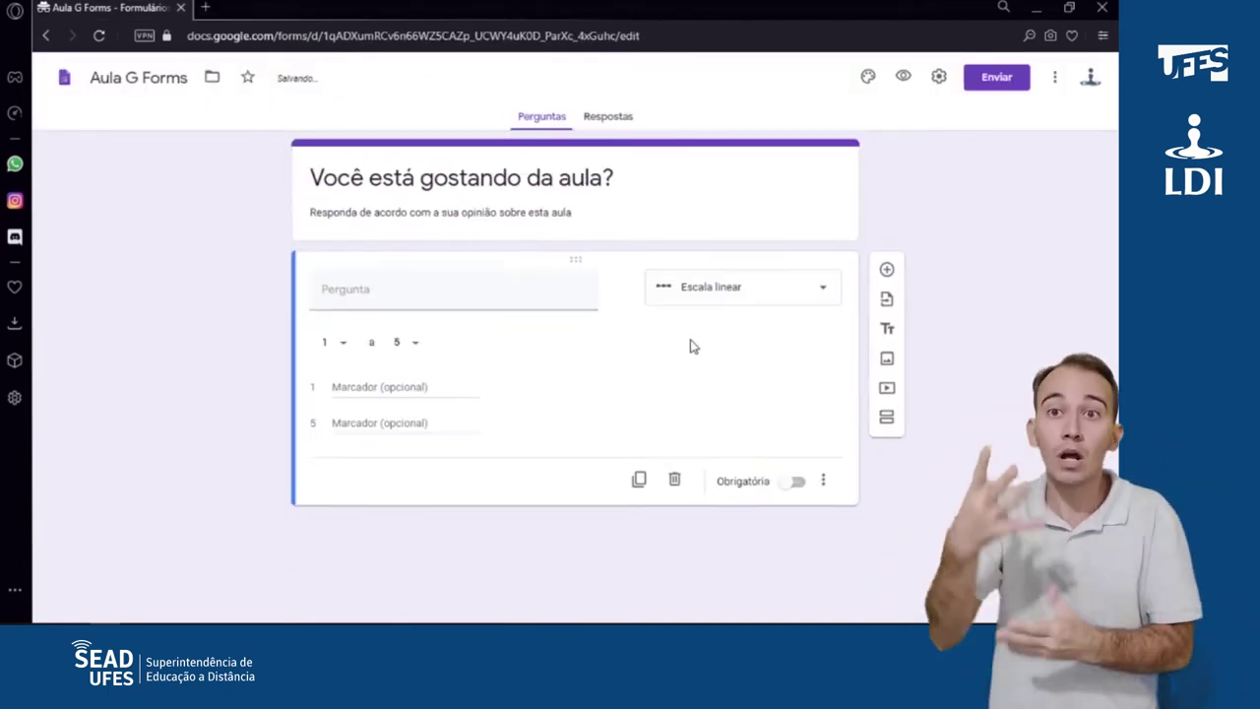
left_click(341, 344)
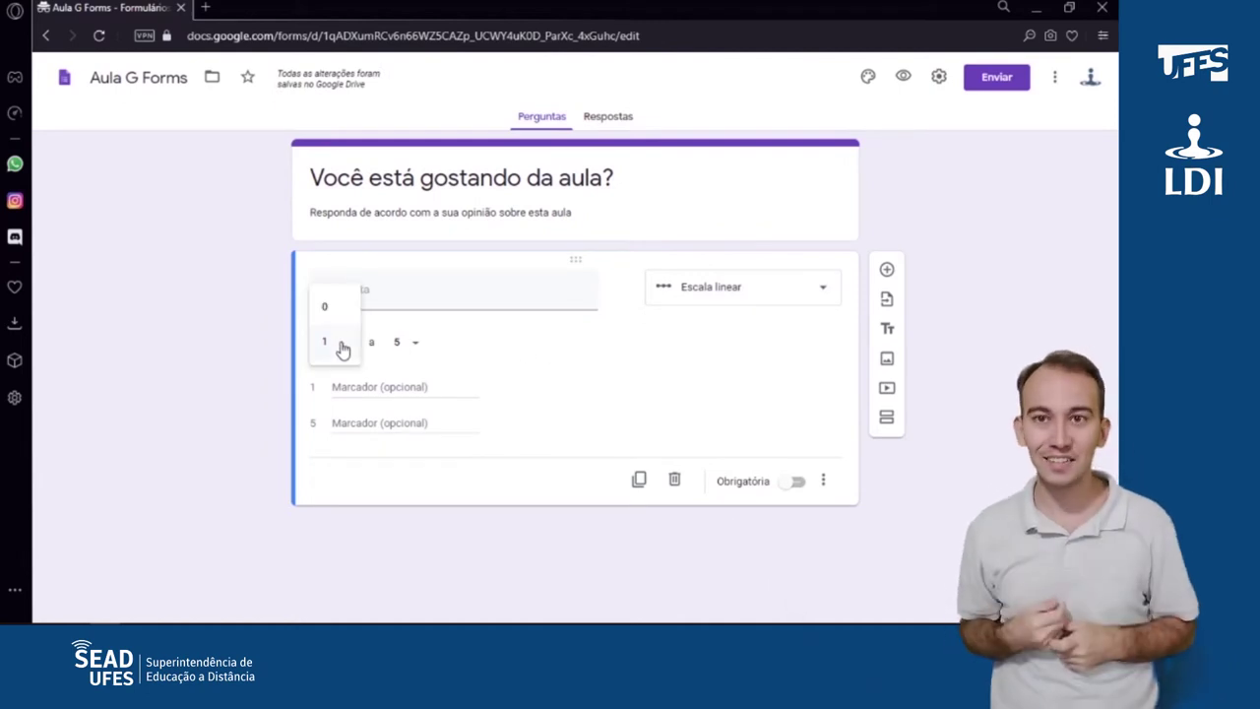
left_click(413, 344)
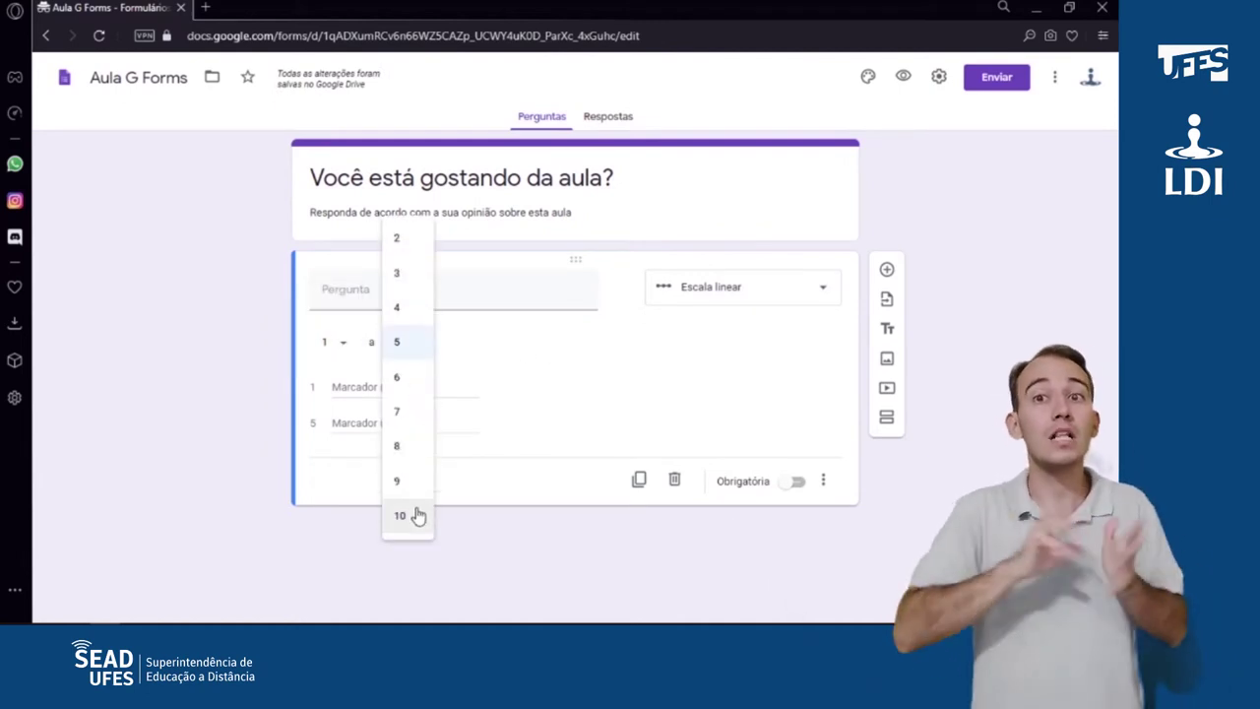
left_click(402, 378)
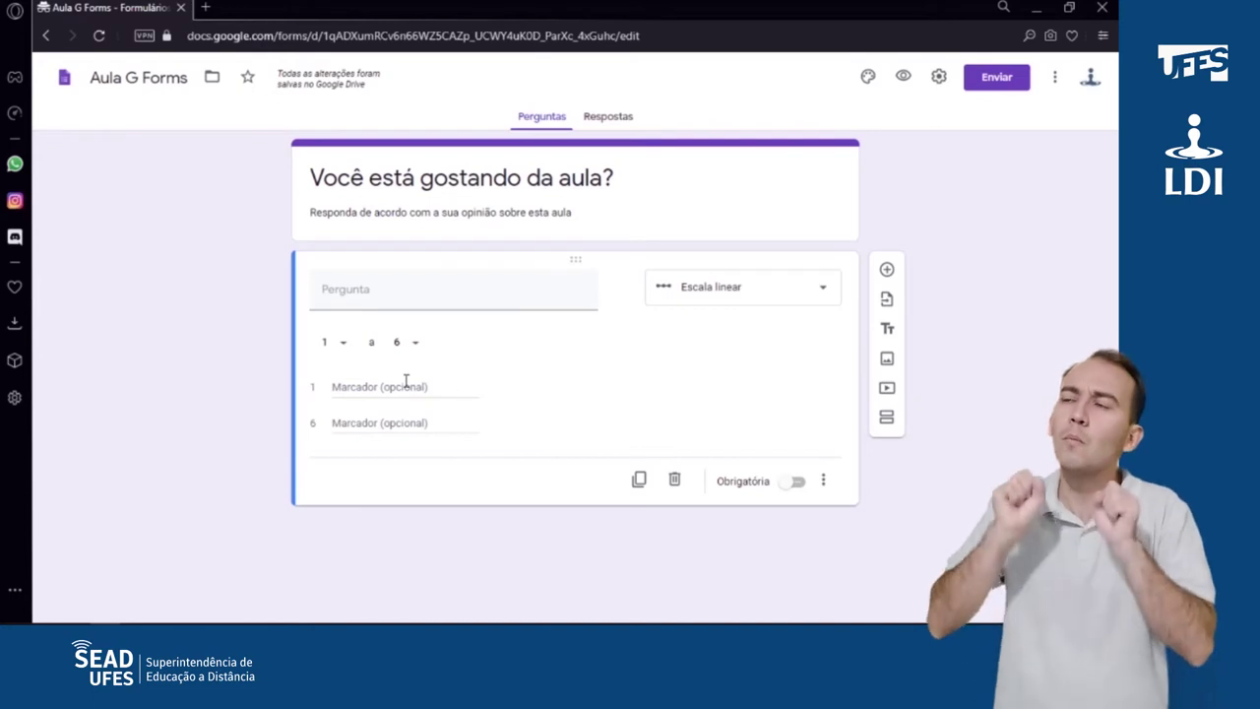
Step: Label scale value 1 as "Nem um pouco" and value 6 as "Demais!"
type("Nem um po")
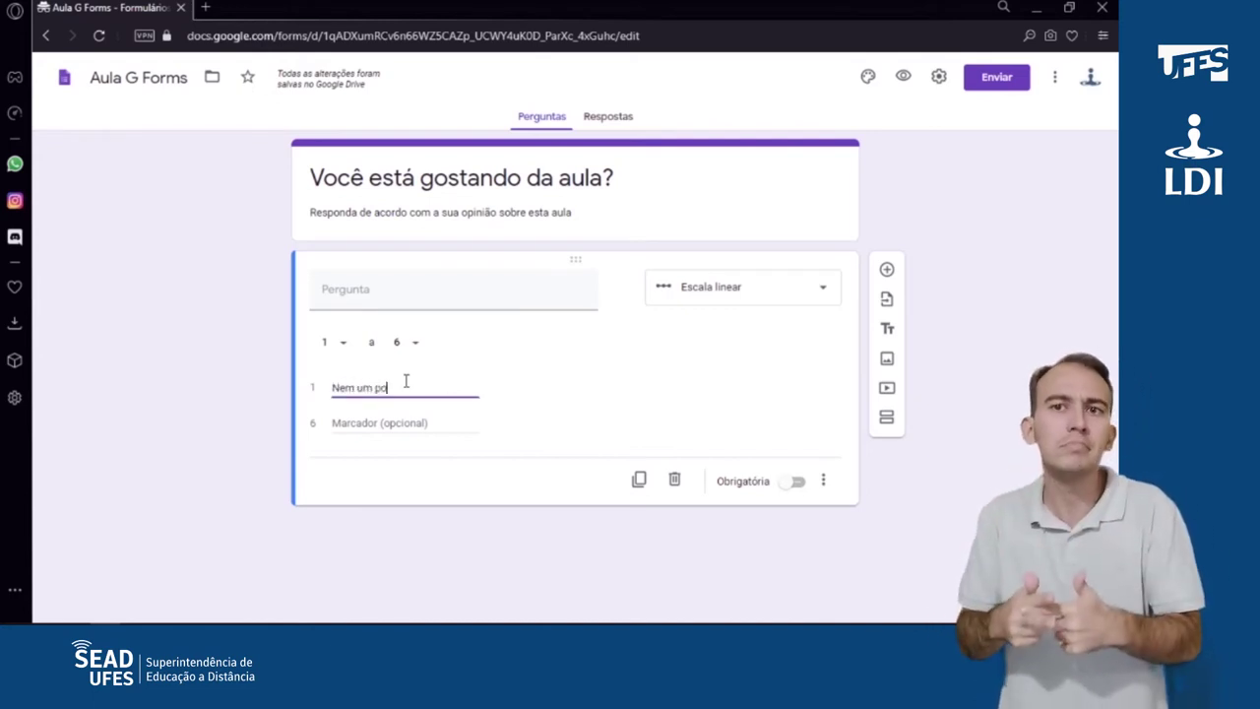
type("uco")
left_click(389, 421)
type("Demais!")
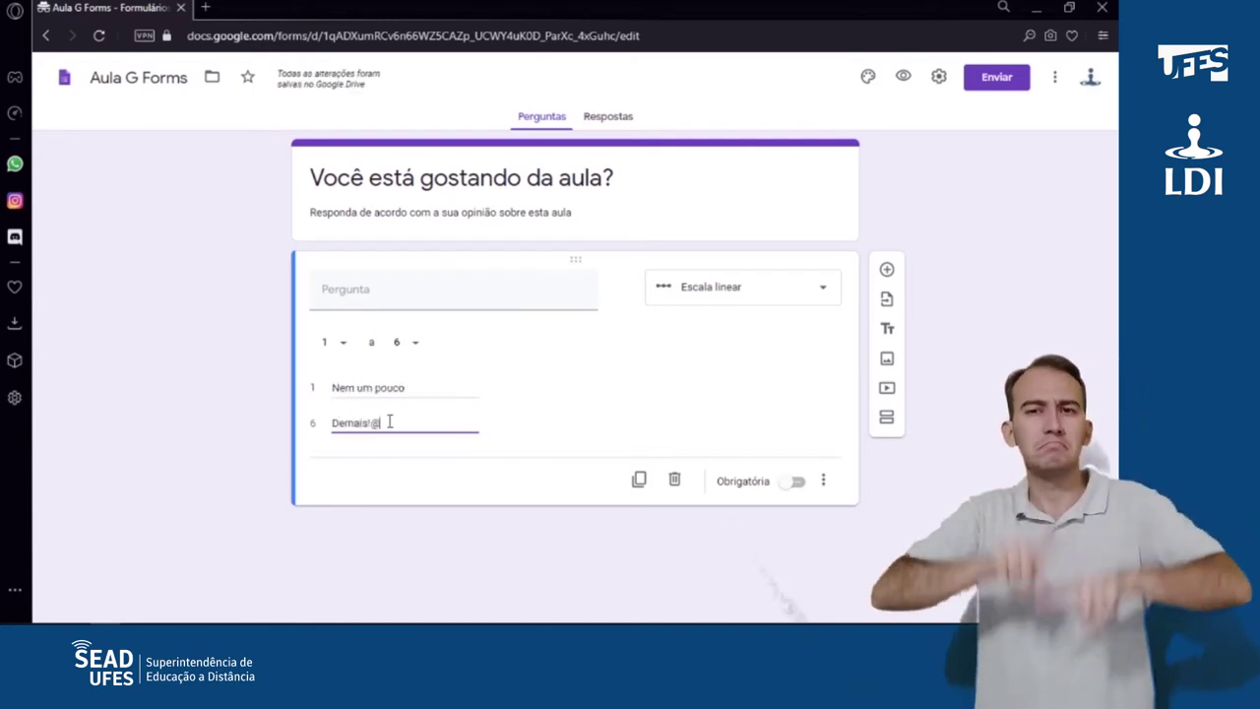
Step: Preview the linear scale, try selecting ratings on it, clear the selection, and close the preview
left_click(903, 76)
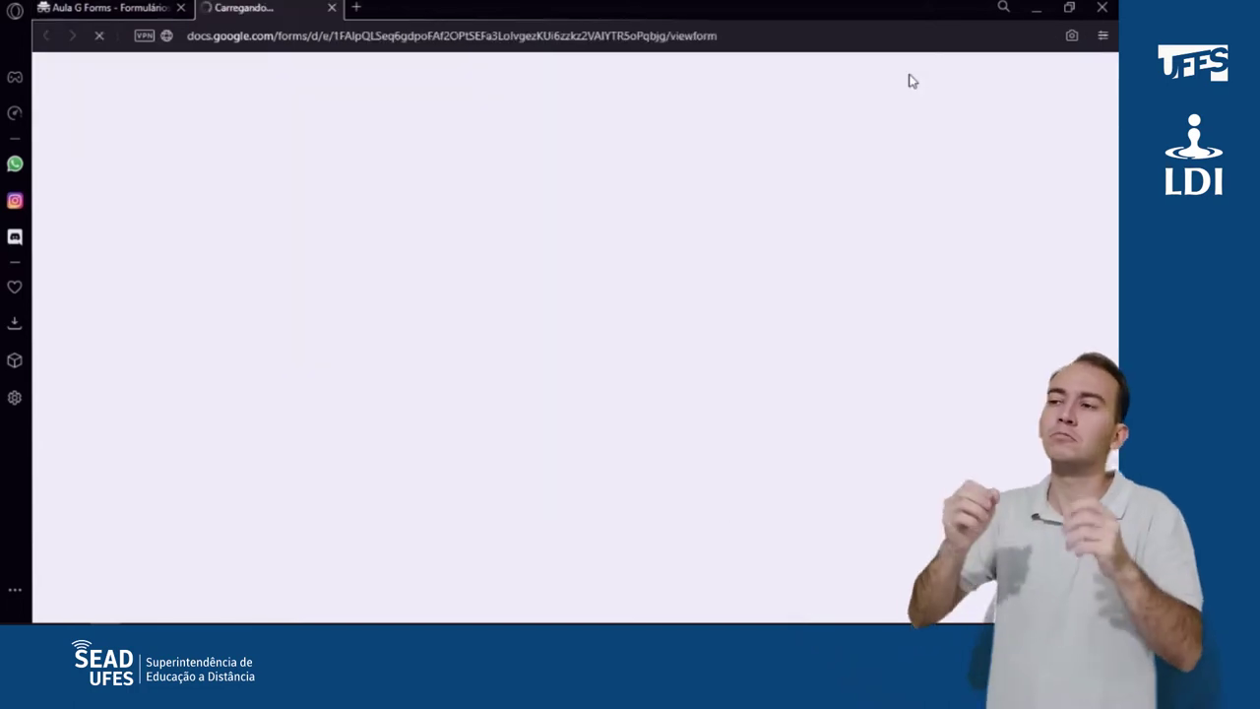
left_click(486, 239)
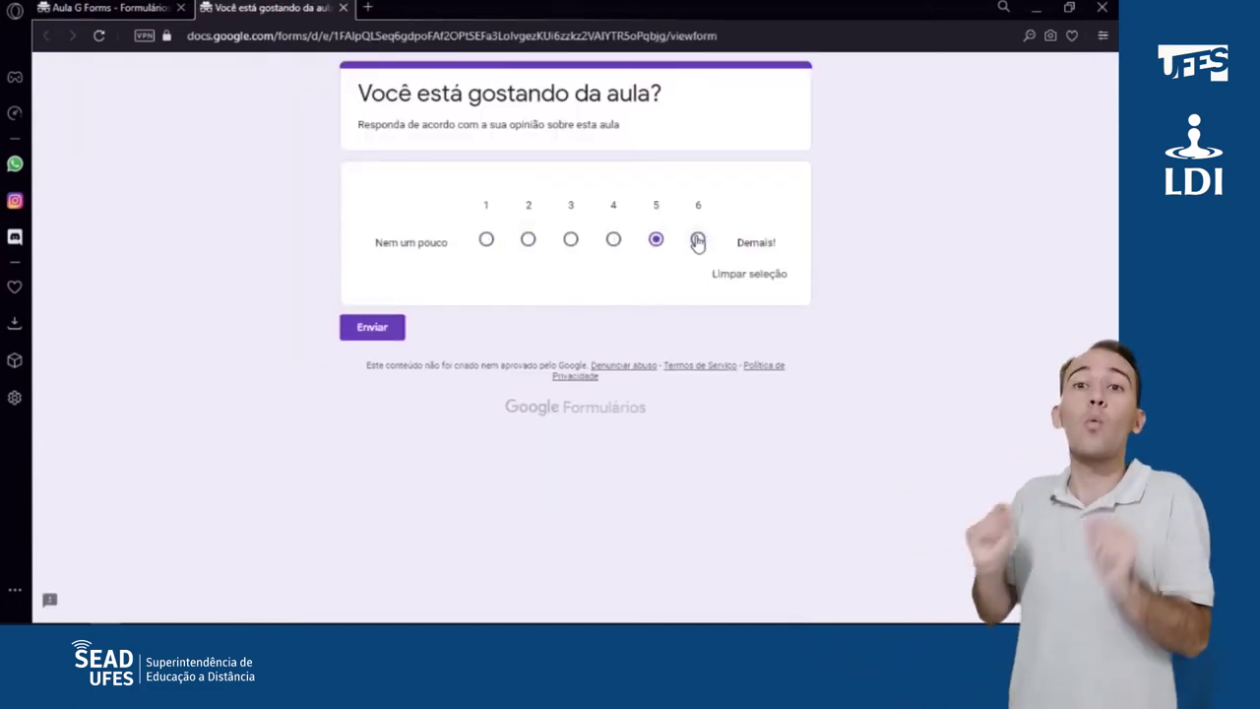
left_click(734, 274)
left_click(344, 8)
Step: Make the question a Grade de múltipla escolha with rows Linha 1 to Linha 4 and columns Coluna 1 to Coluna 5
left_click(782, 372)
left_click(408, 363)
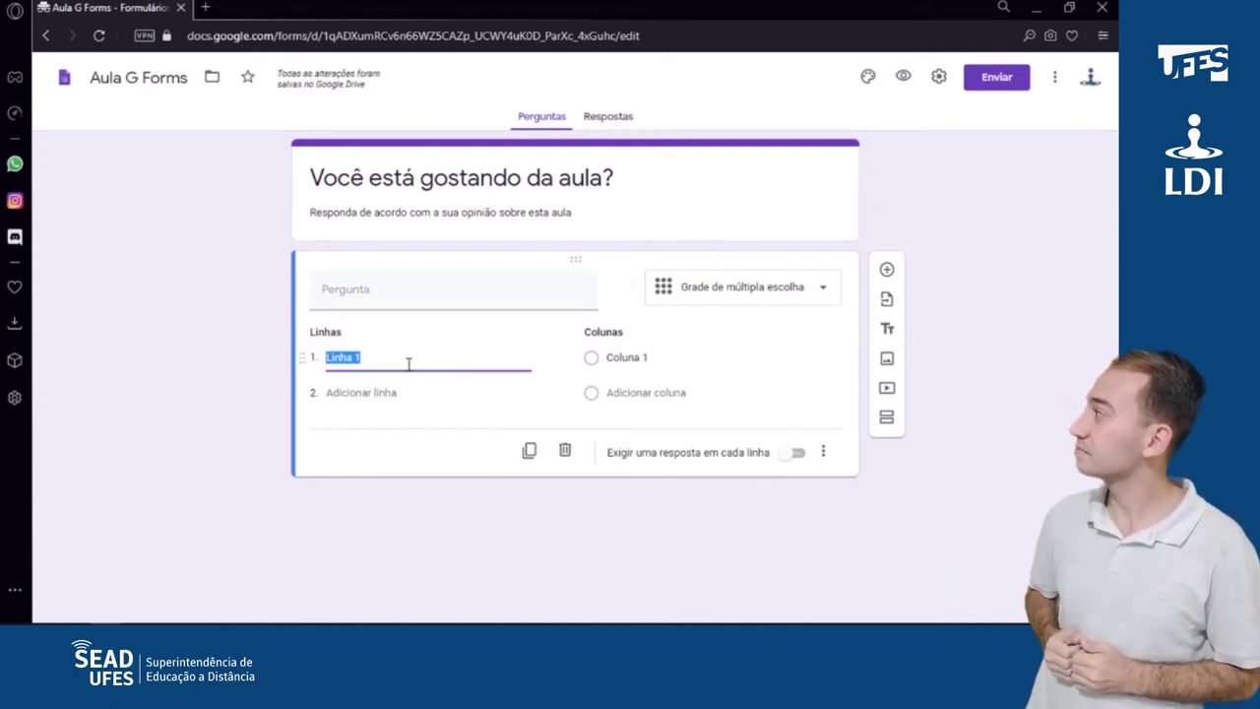
key("Return")
key("Return")
key("Return")
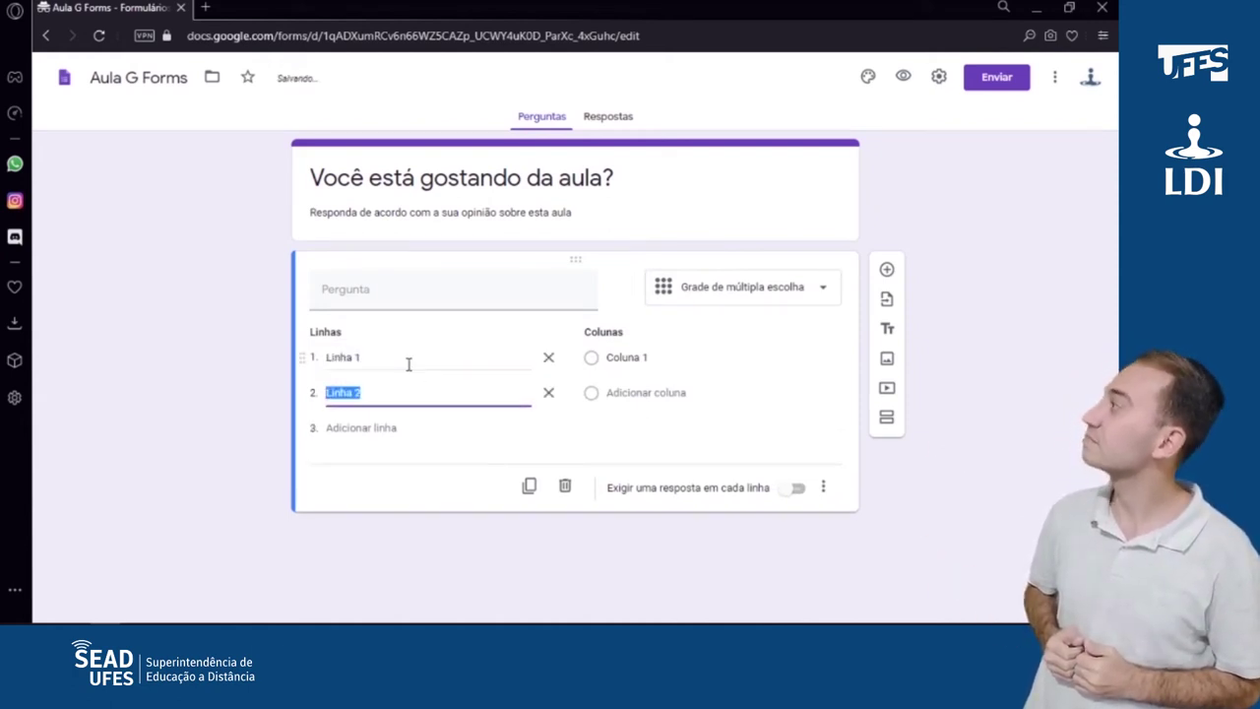
left_click(594, 394)
left_click(655, 428)
left_click(655, 463)
left_click(656, 499)
Step: Preview the grid, answer Coluna 1 for Linha 1, Coluna 3 for Linha 2 and Coluna 4 for Linha 3, and close the preview
left_click(899, 84)
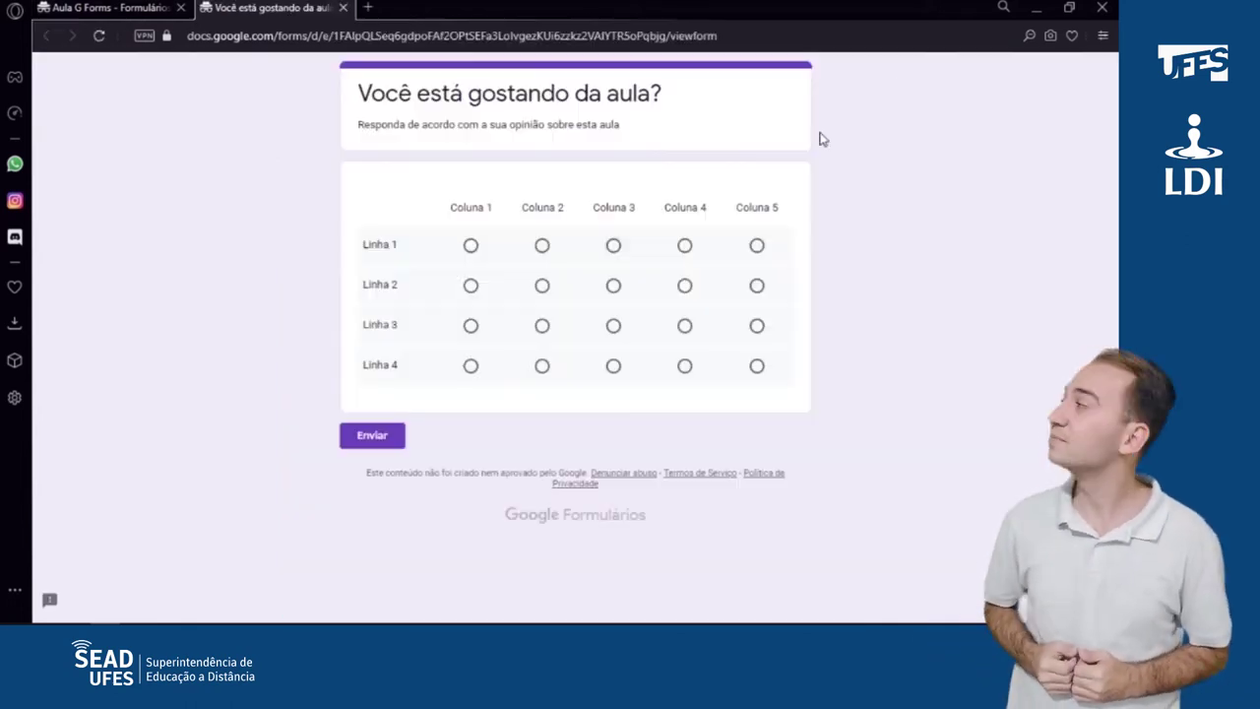
left_click(470, 245)
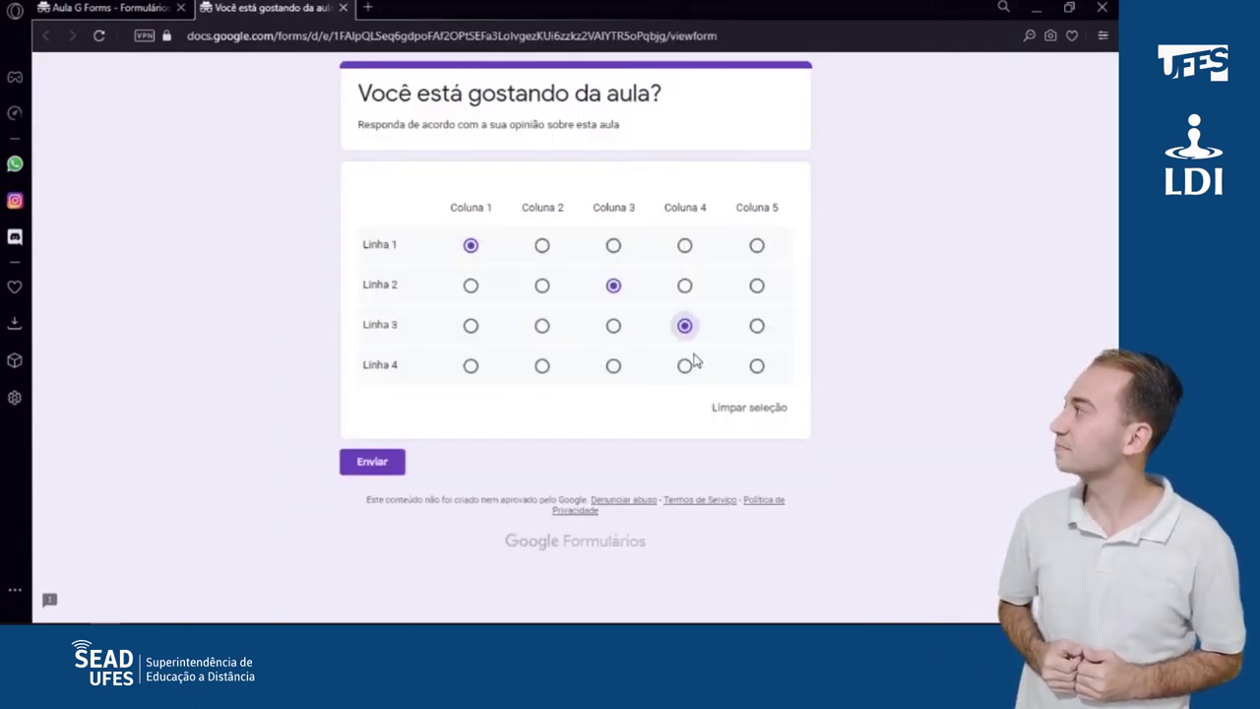
key("ctrl+w")
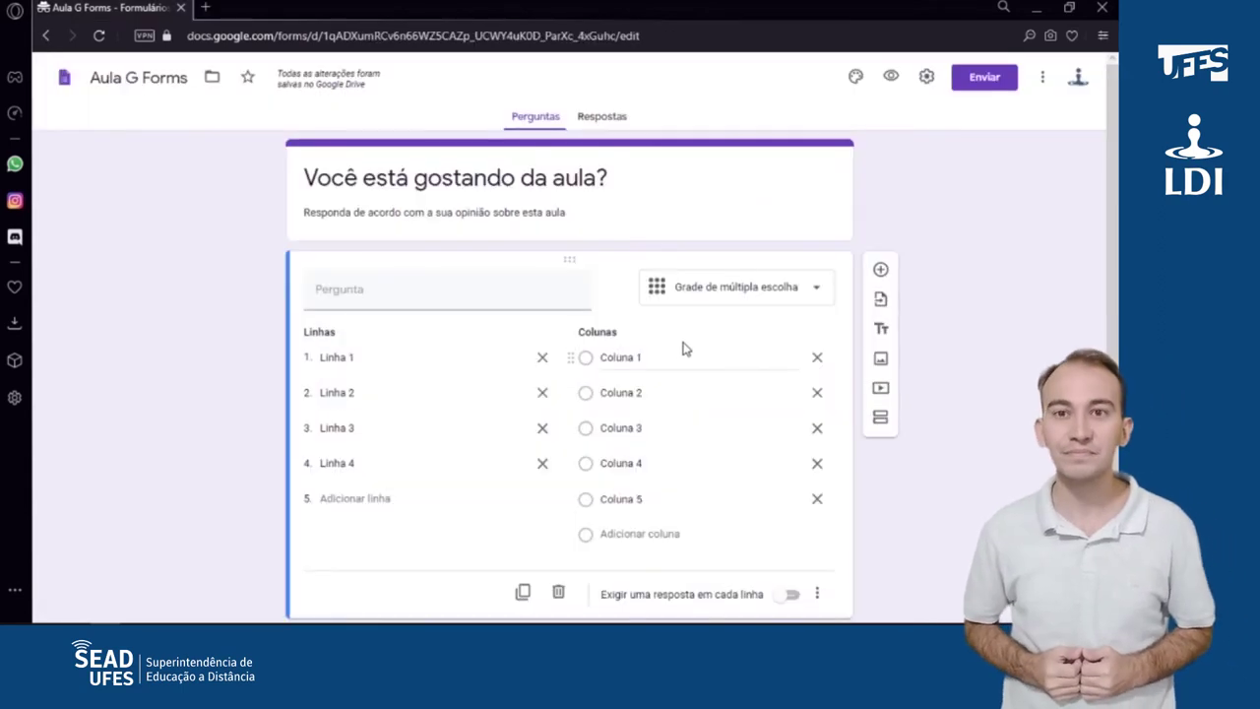
Step: Change the question type to Grade da caixa de seleção and preview the form
left_click(769, 298)
left_click(779, 417)
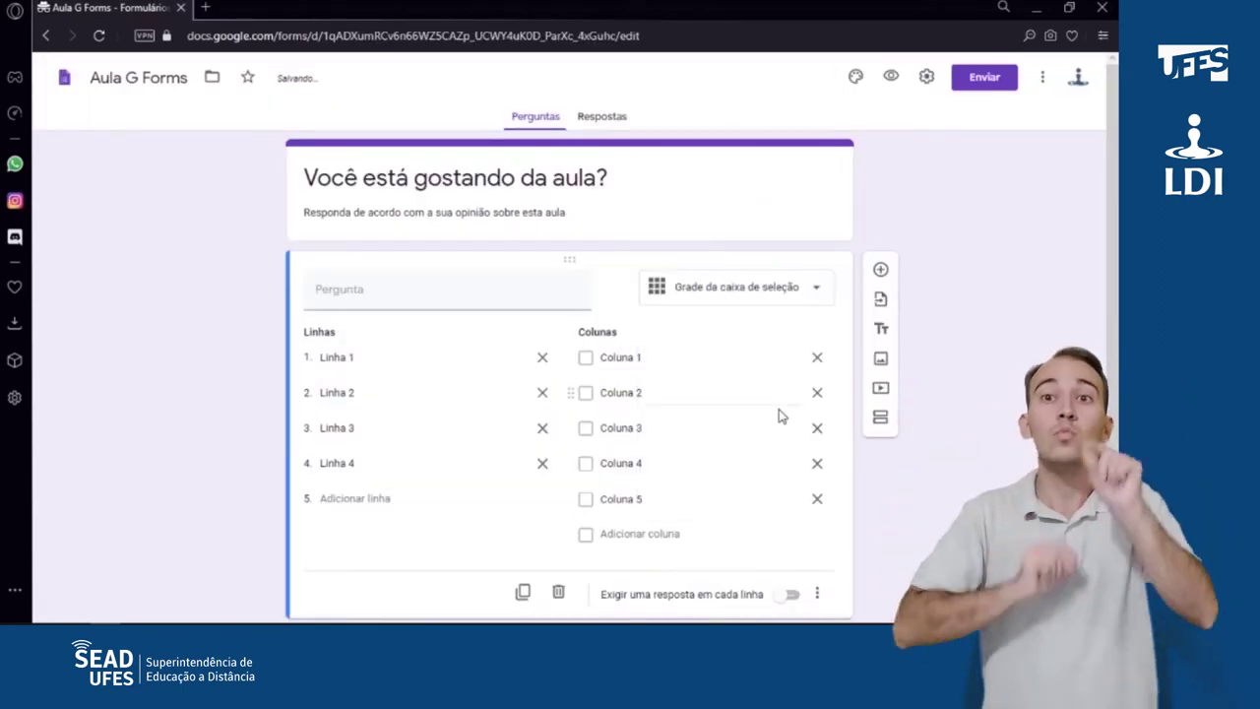
left_click(890, 79)
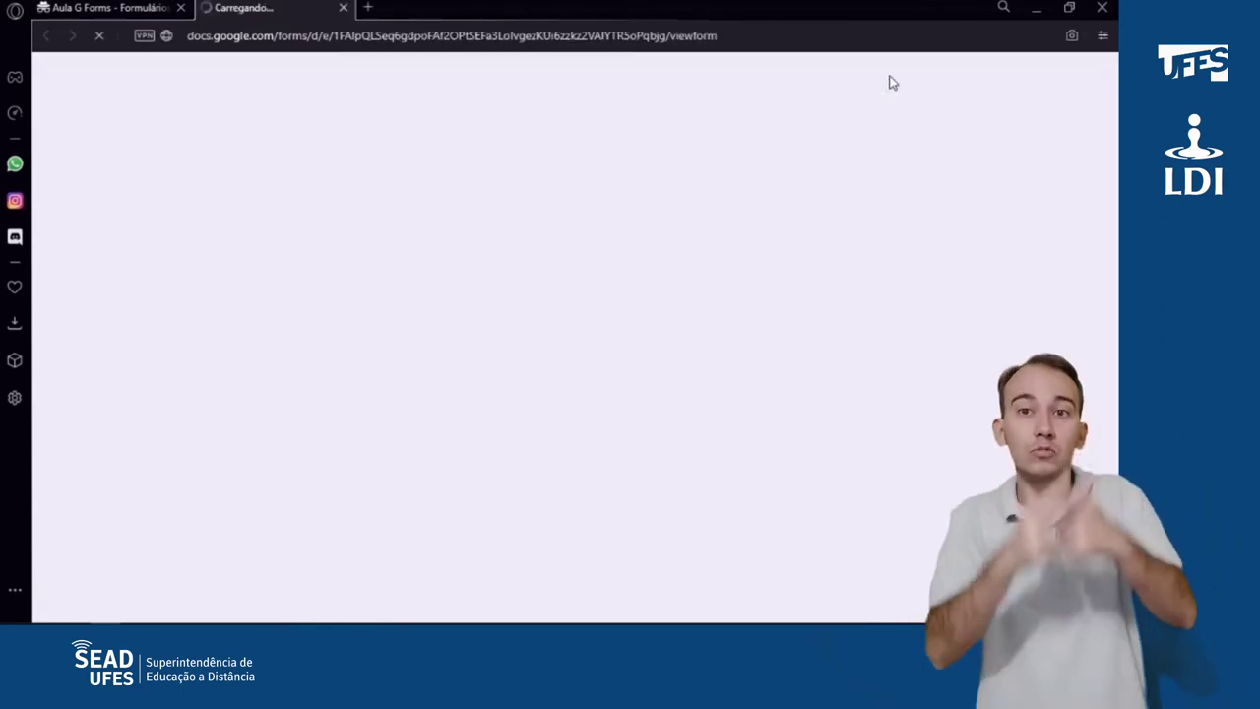
Step: Tick several boxes in the previewed checkbox grid, including Coluna 1, 3 and 4 for Linha 1, and close the preview
left_click(471, 246)
left_click(612, 248)
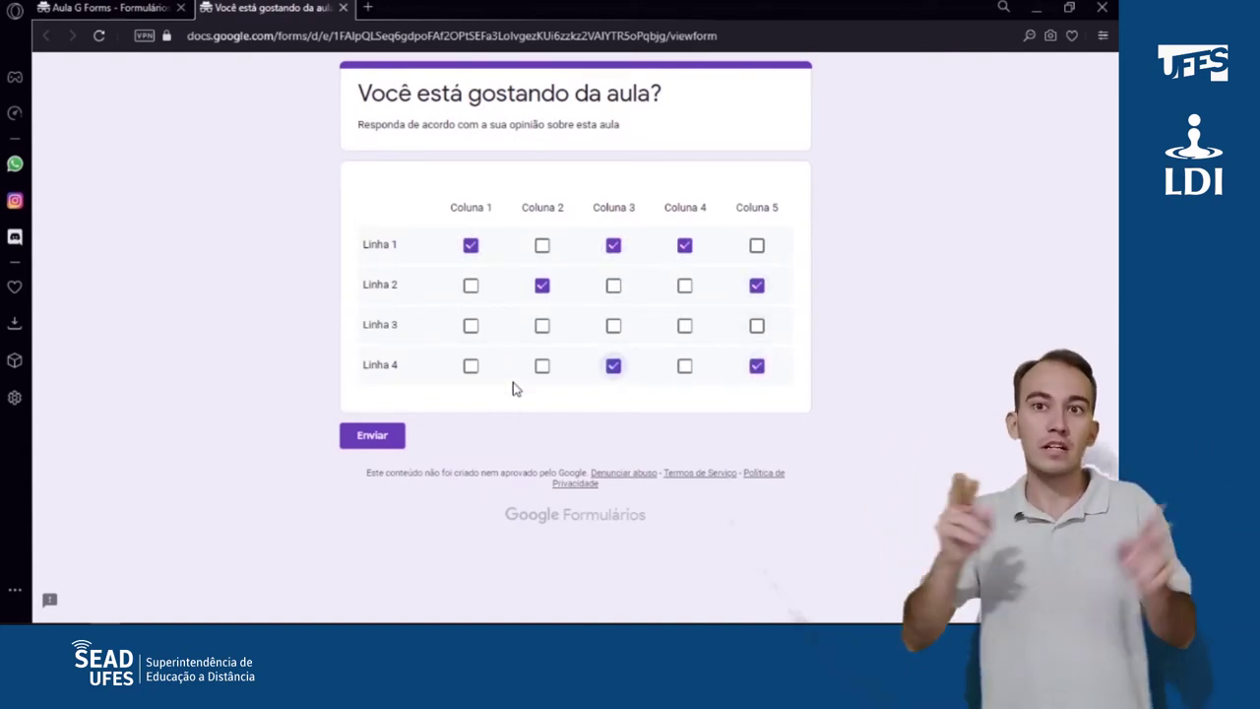
key("ctrl+w")
Step: Change the question type to Data, try the date 01/12/1020 in the form preview, and close the preview
left_click(810, 292)
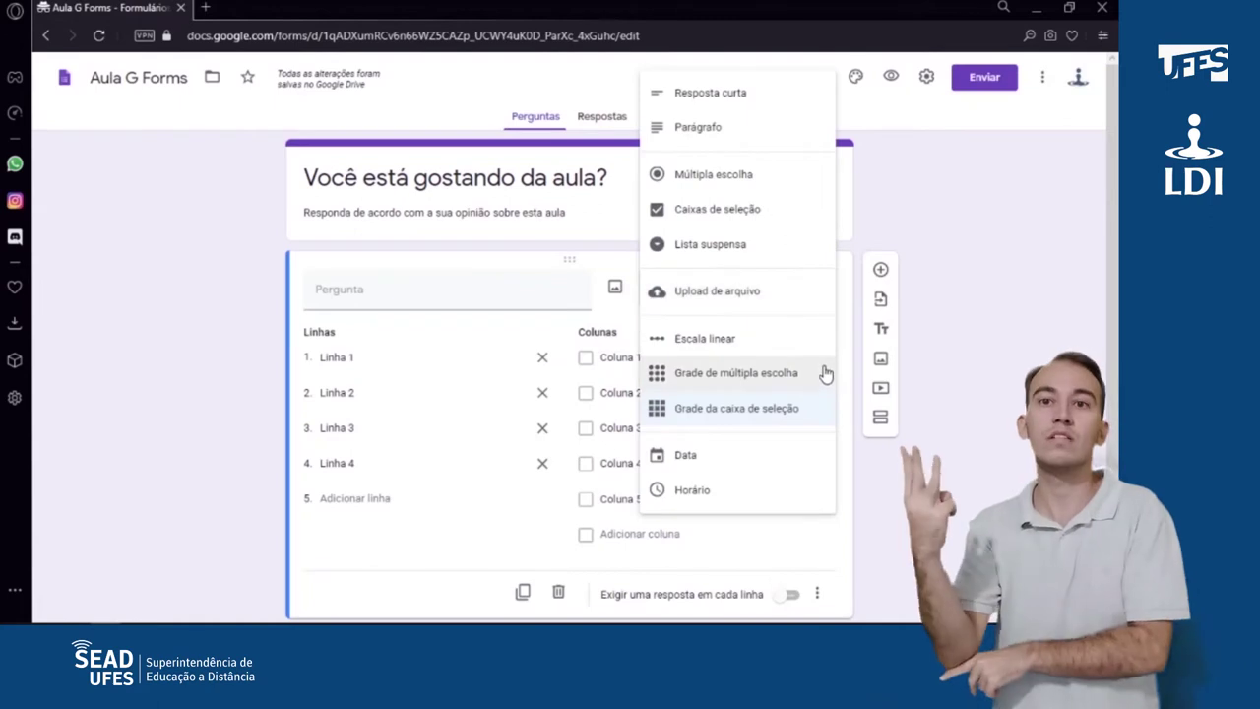
left_click(735, 451)
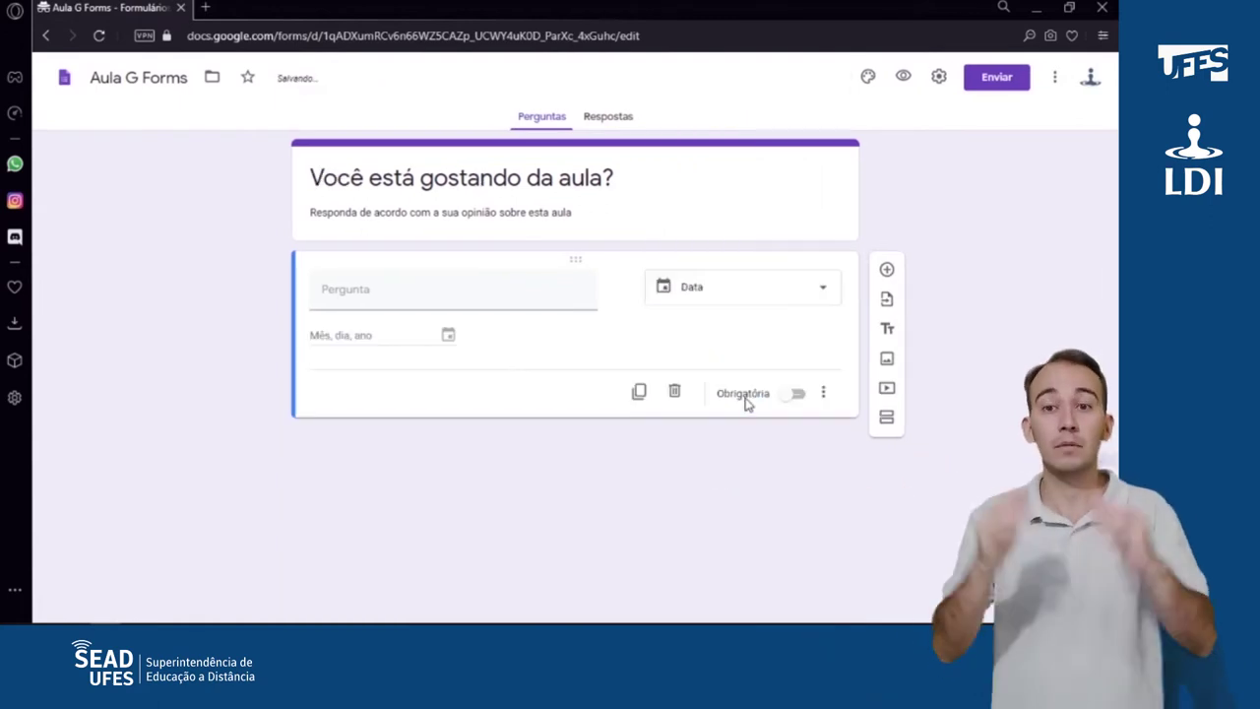
left_click(904, 79)
left_click(365, 236)
type("01")
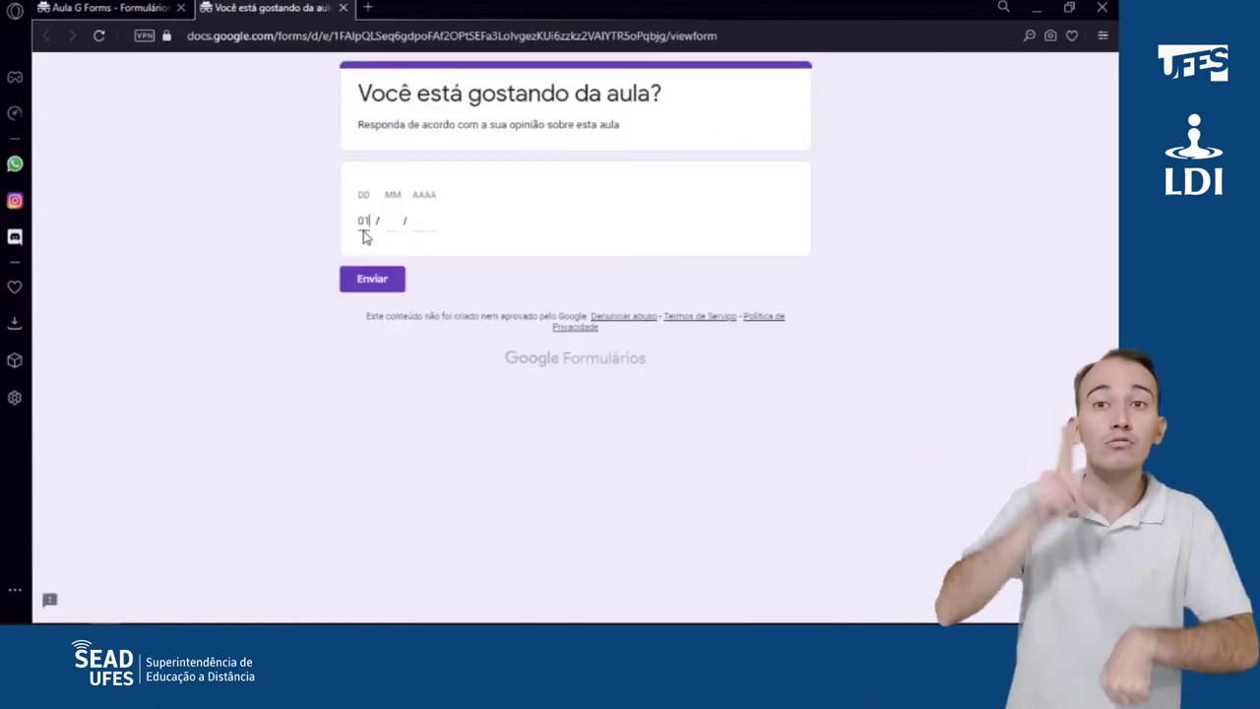
type("121")
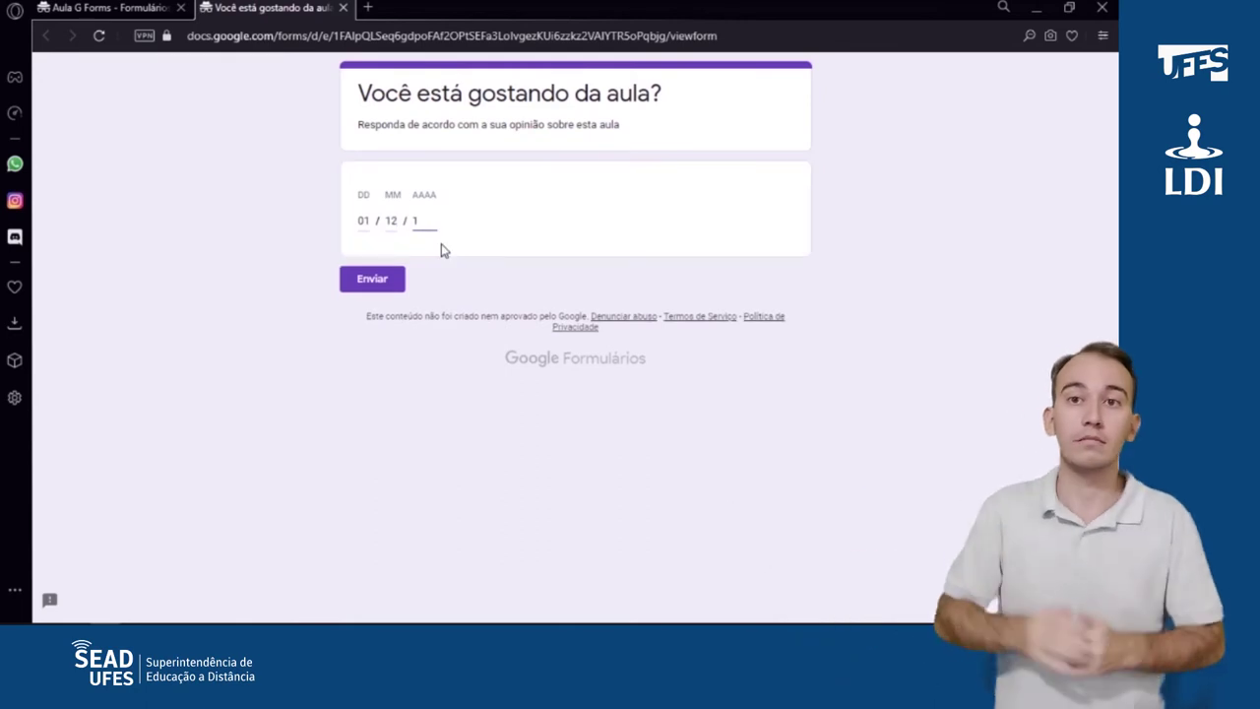
type("020")
left_click(343, 8)
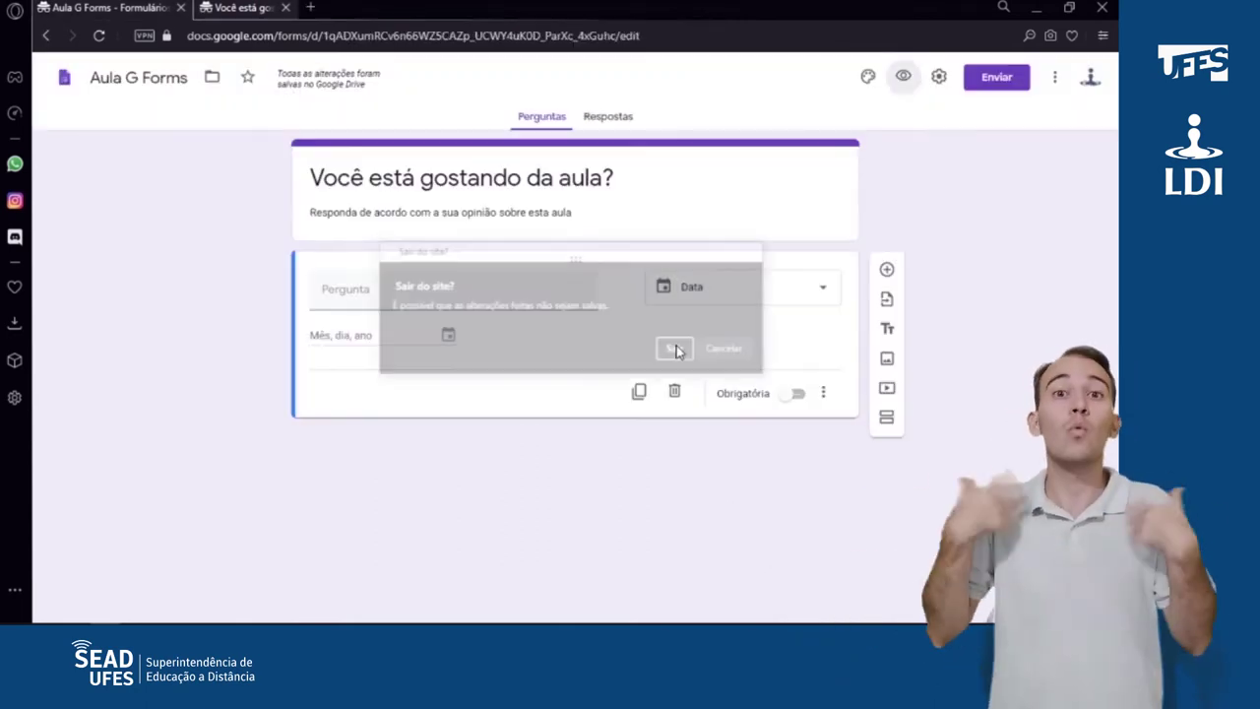
Step: Change the question type to Horário, try the time 17:45 in the preview, and leave the preview without saving the answer
left_click(748, 285)
left_click(695, 487)
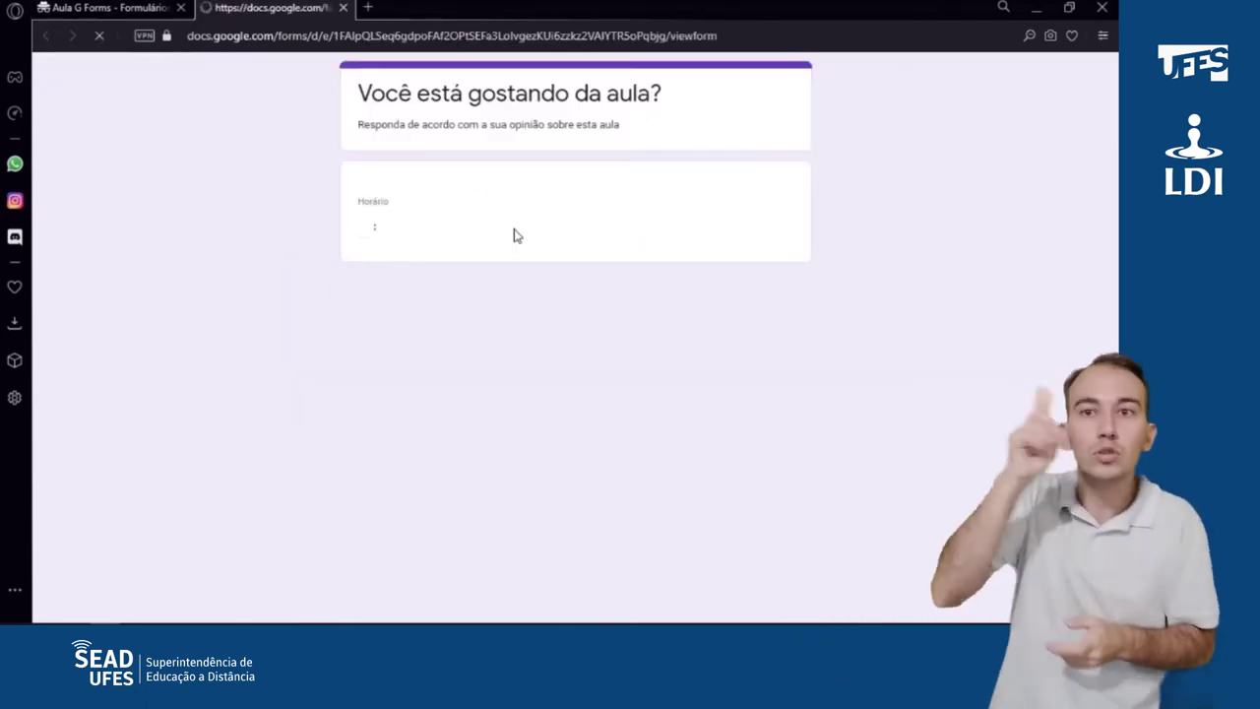
type("17 : 45")
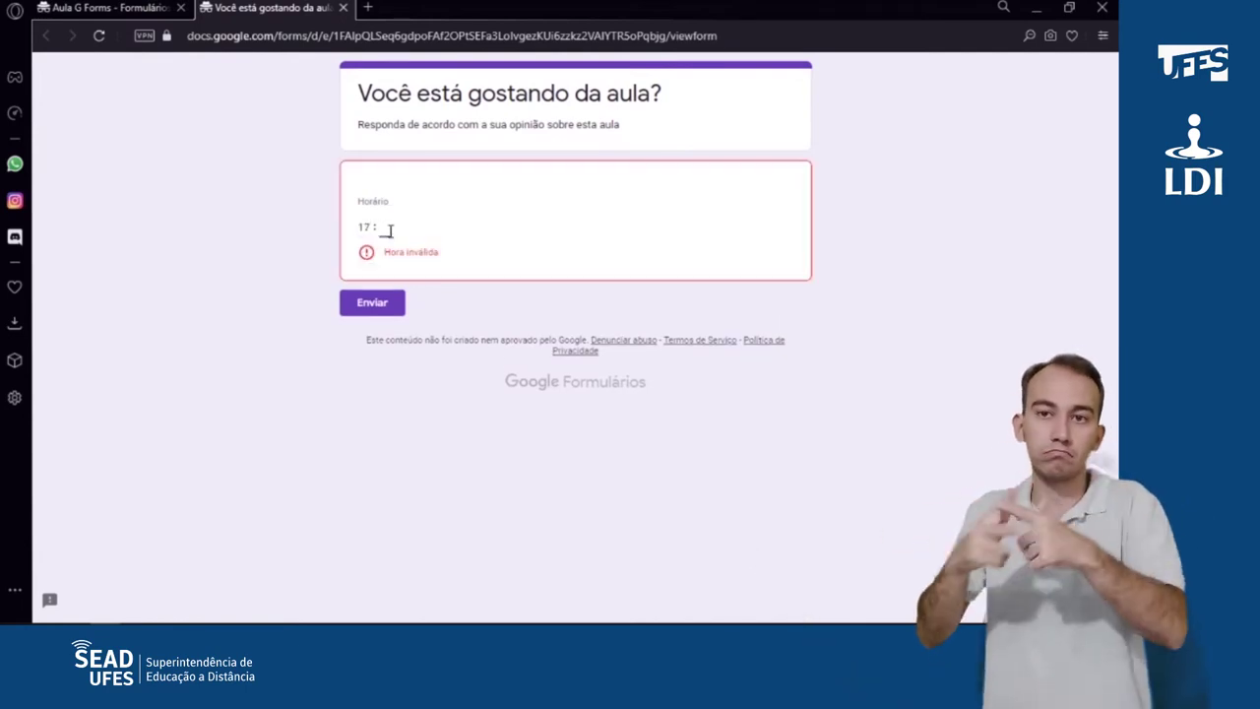
left_click(343, 7)
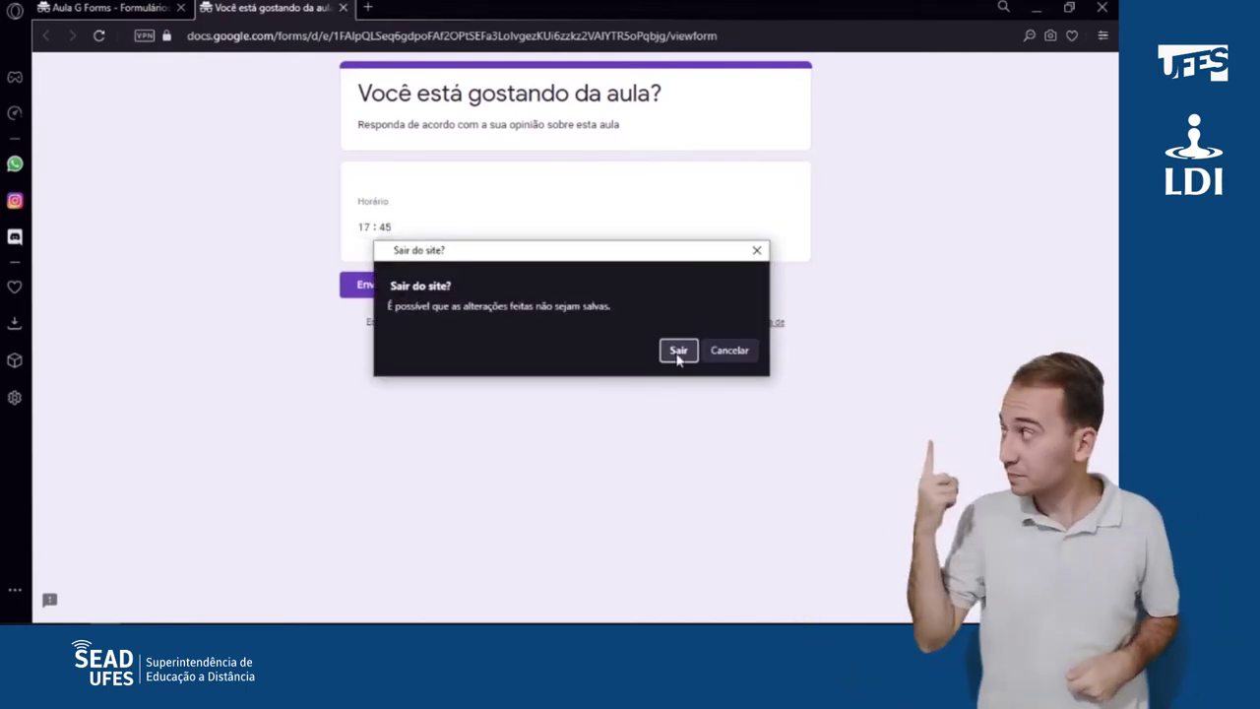
left_click(677, 349)
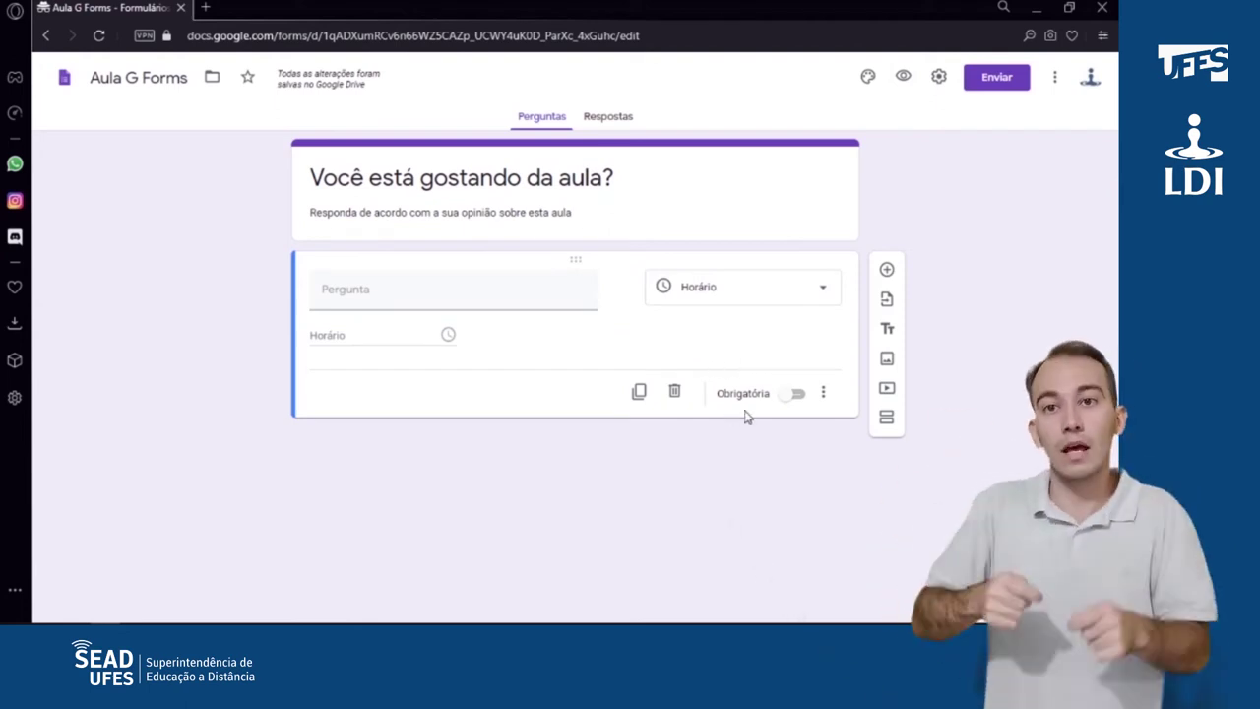
Step: Make the time question required and add a new question titled "segunda pergunta"
left_click(798, 394)
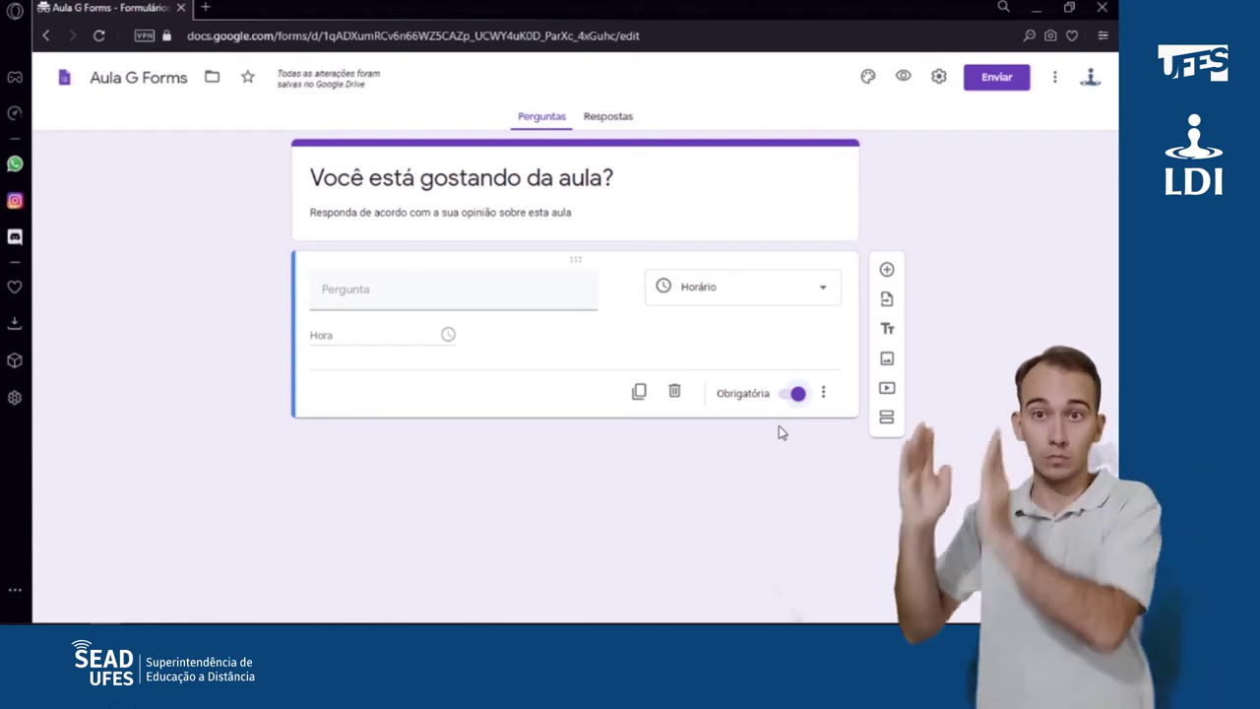
left_click(887, 272)
type("segunda pergunta")
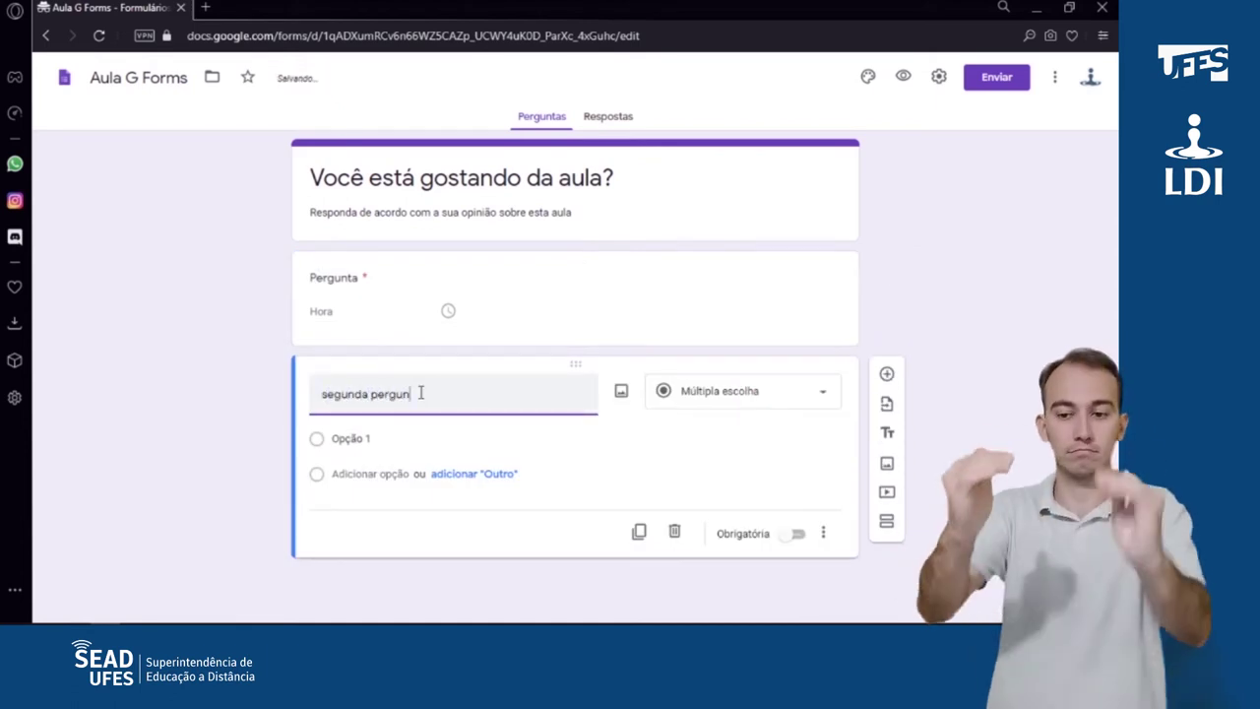
Step: Import the question "Pergunta sem título" from the form Primeiro Forms
left_click(888, 408)
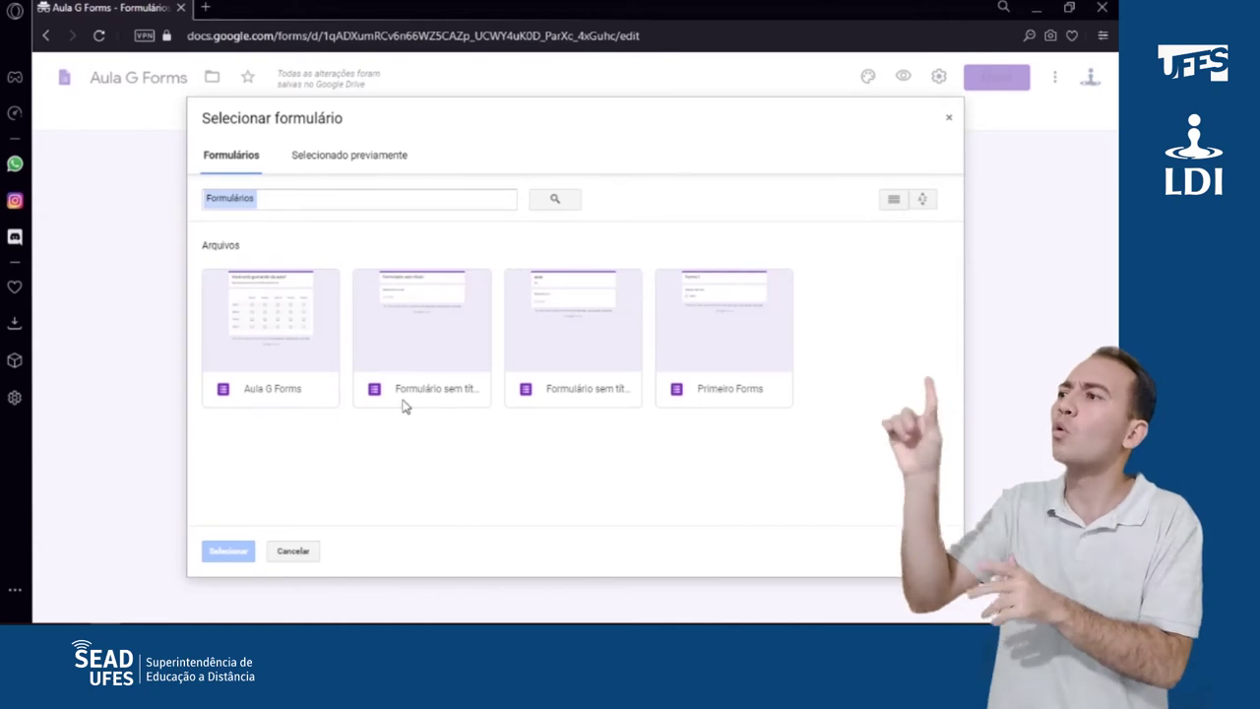
left_click(740, 341)
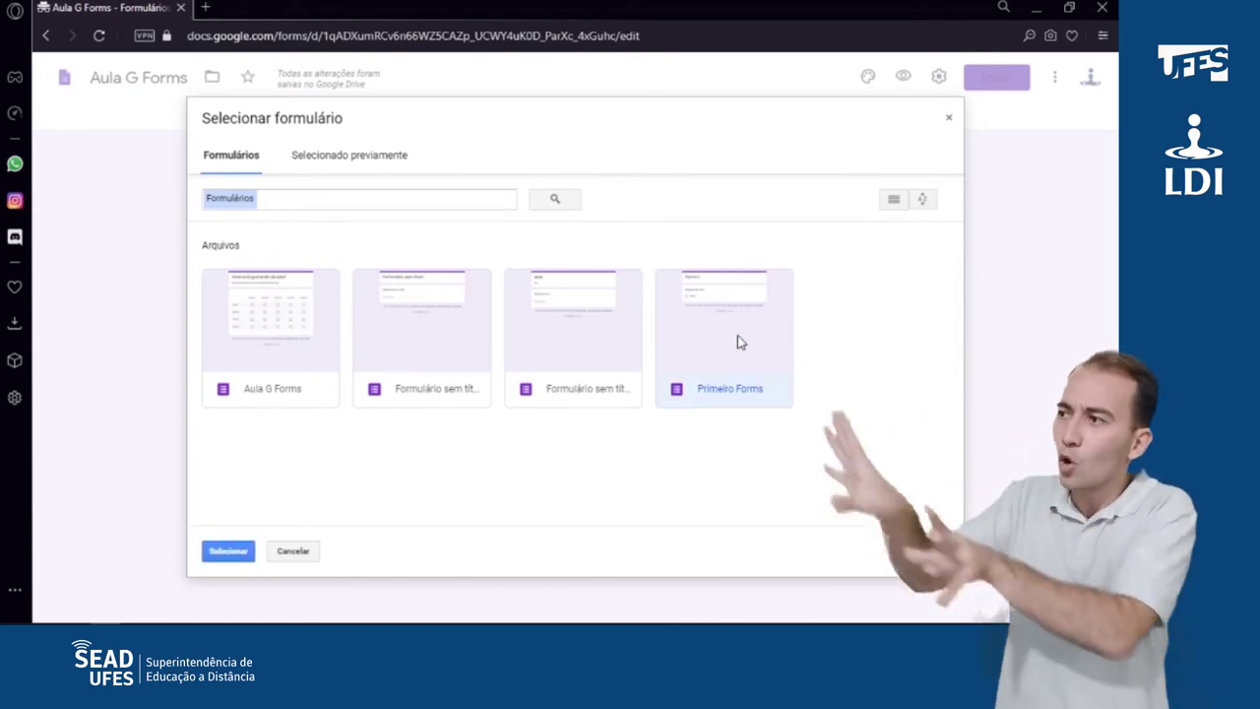
left_click(226, 549)
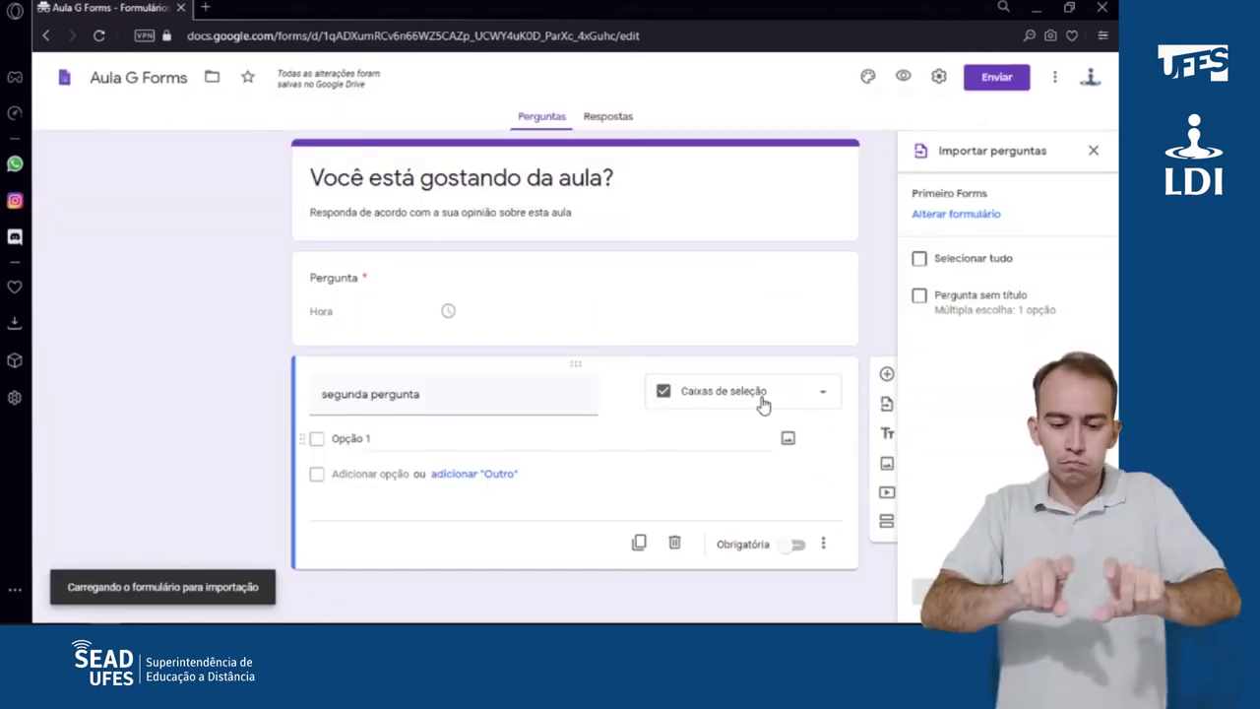
left_click(921, 296)
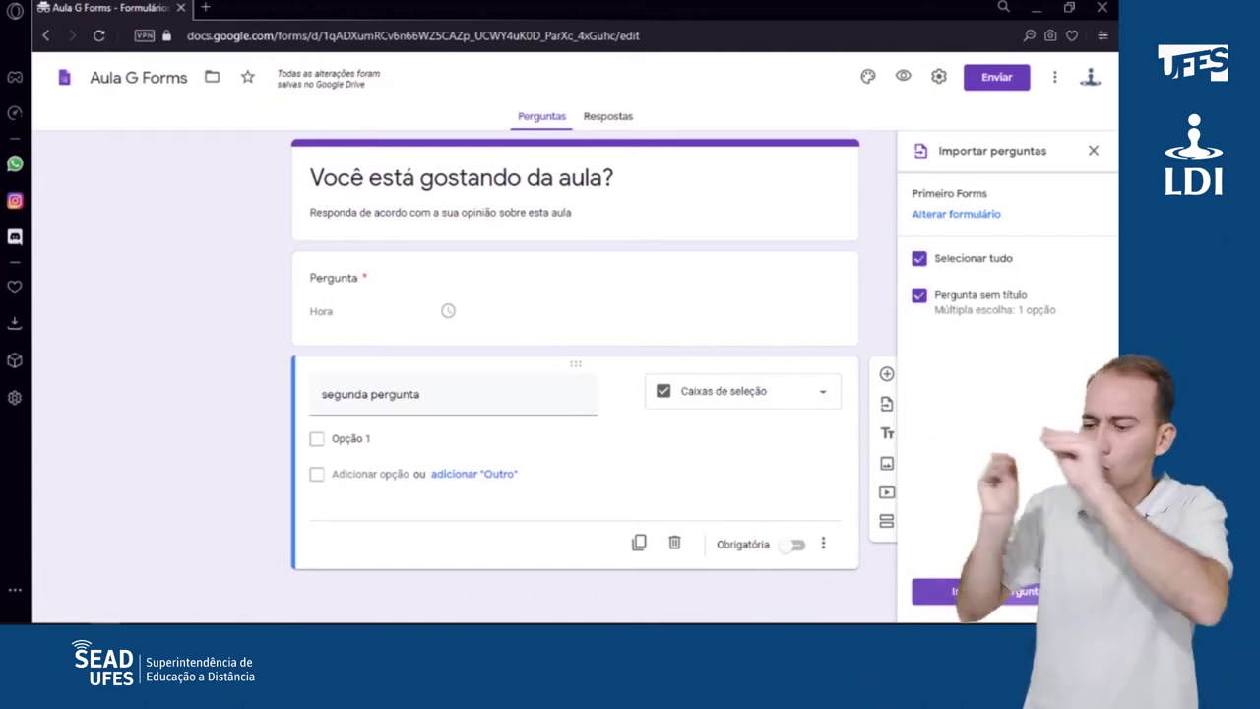
left_click(975, 592)
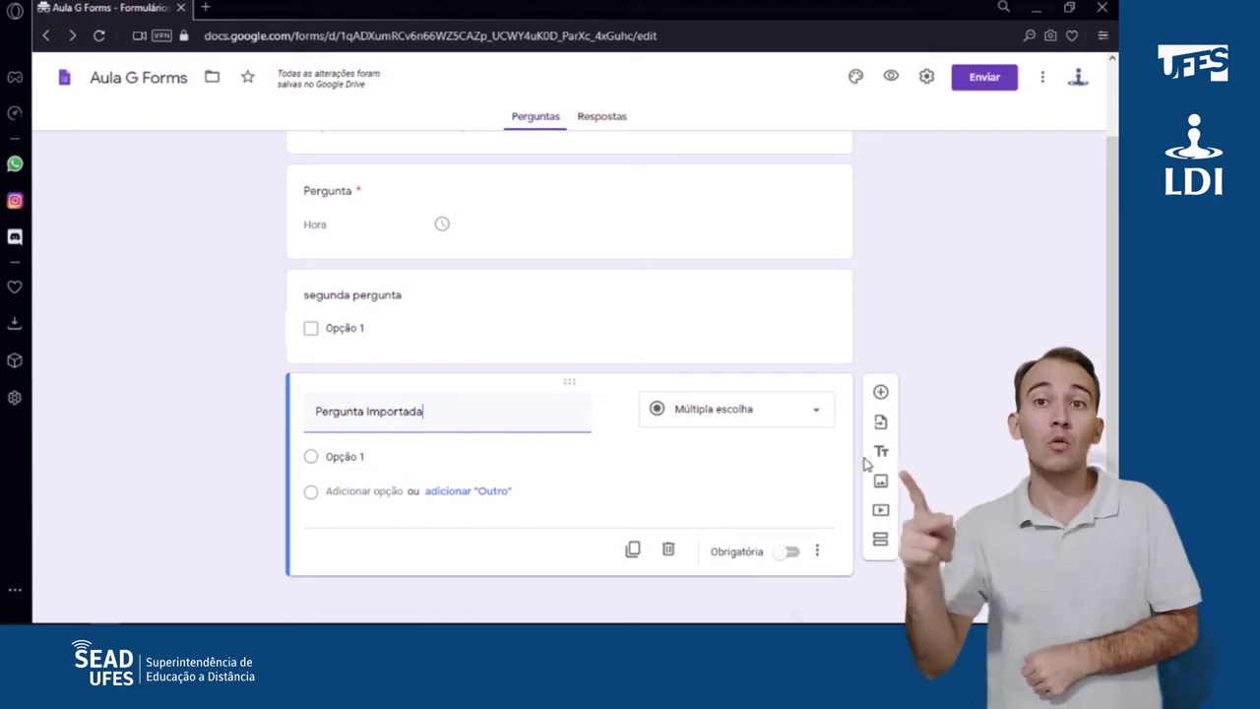
Step: Add a title and description block titled "A partir daqui, entraremos nas questões de quimica."
left_click(880, 451)
type("A partir daqui, entraremos nas quest")
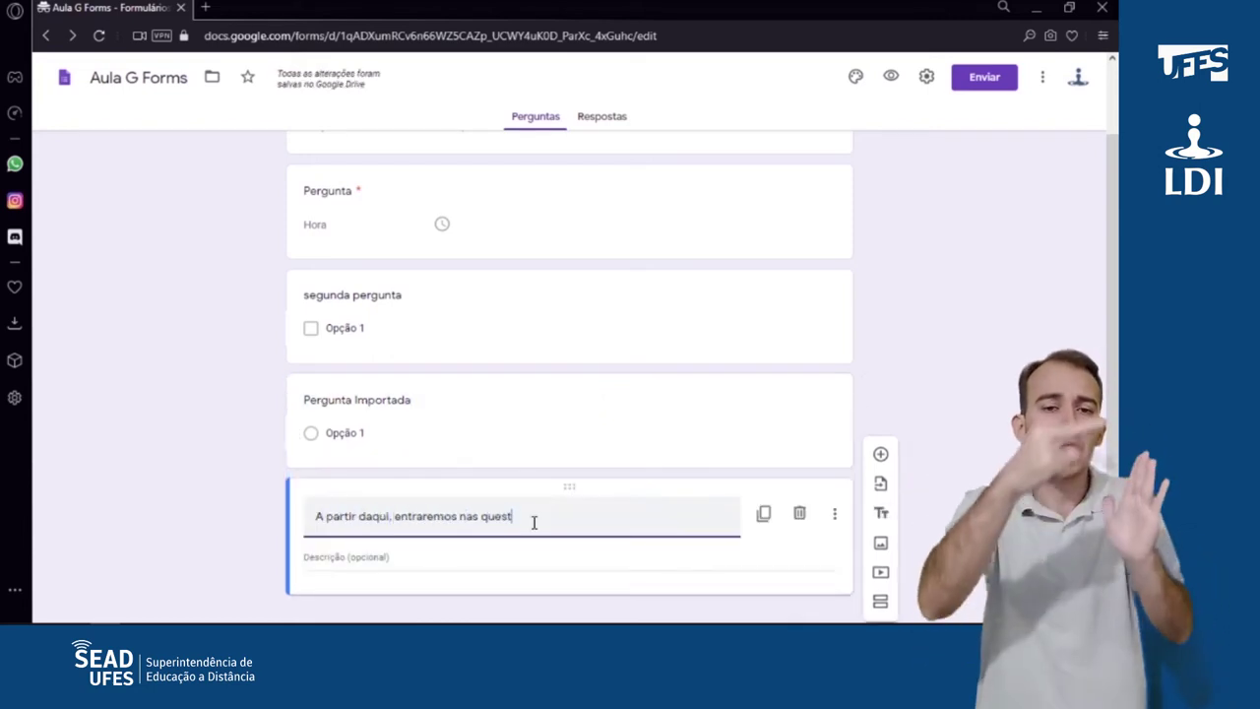
type("ões de quimica.")
left_click(249, 520)
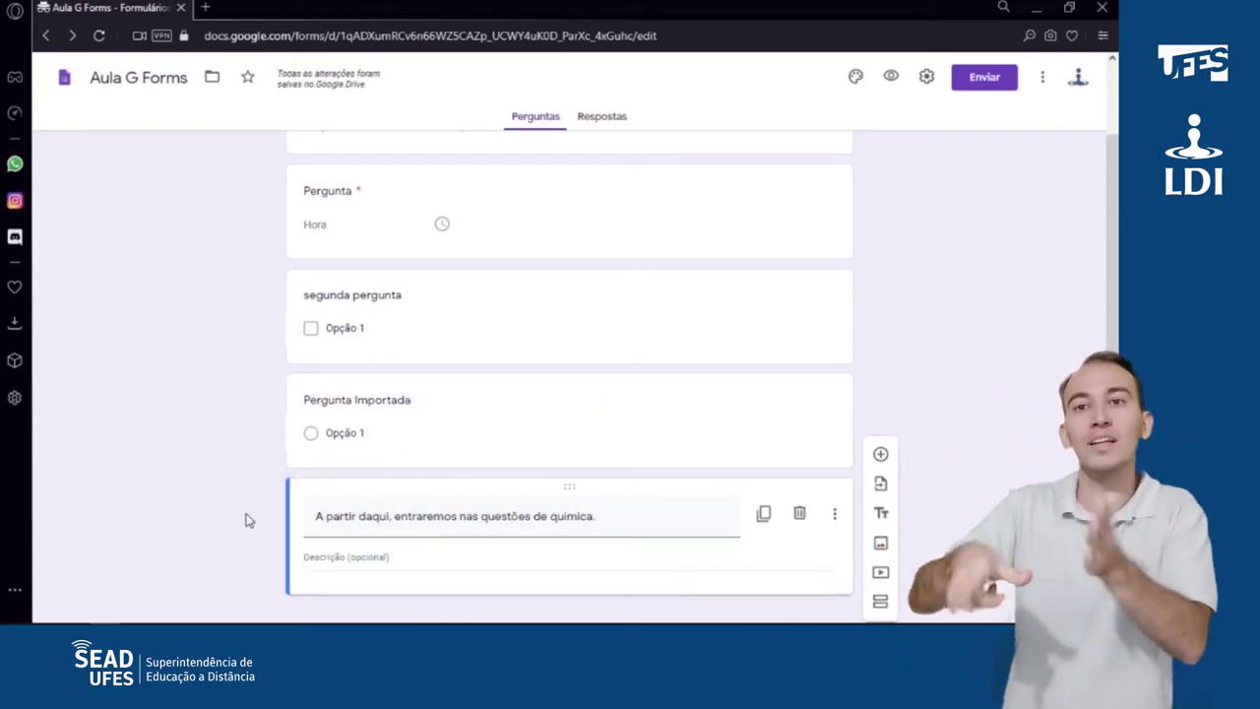
Step: Start inserting an image and review the camera, URL, Fotos and Google Drive sources, blocking camera access
left_click(882, 544)
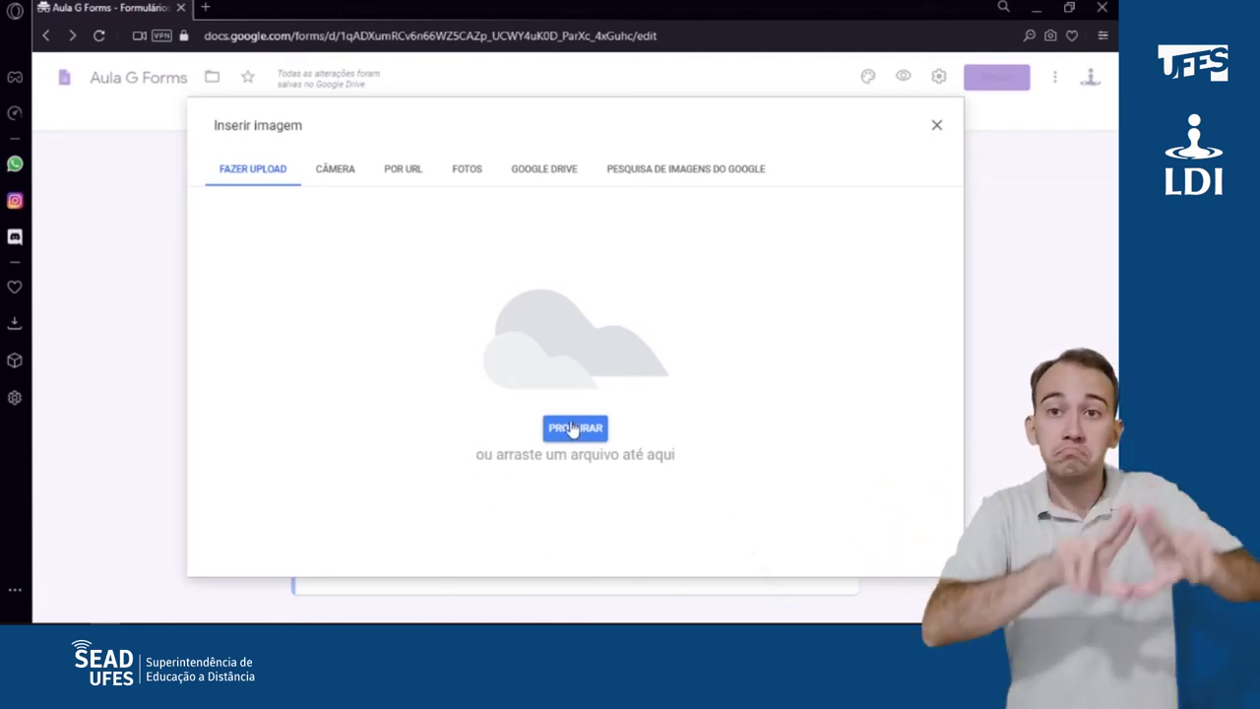
left_click(335, 179)
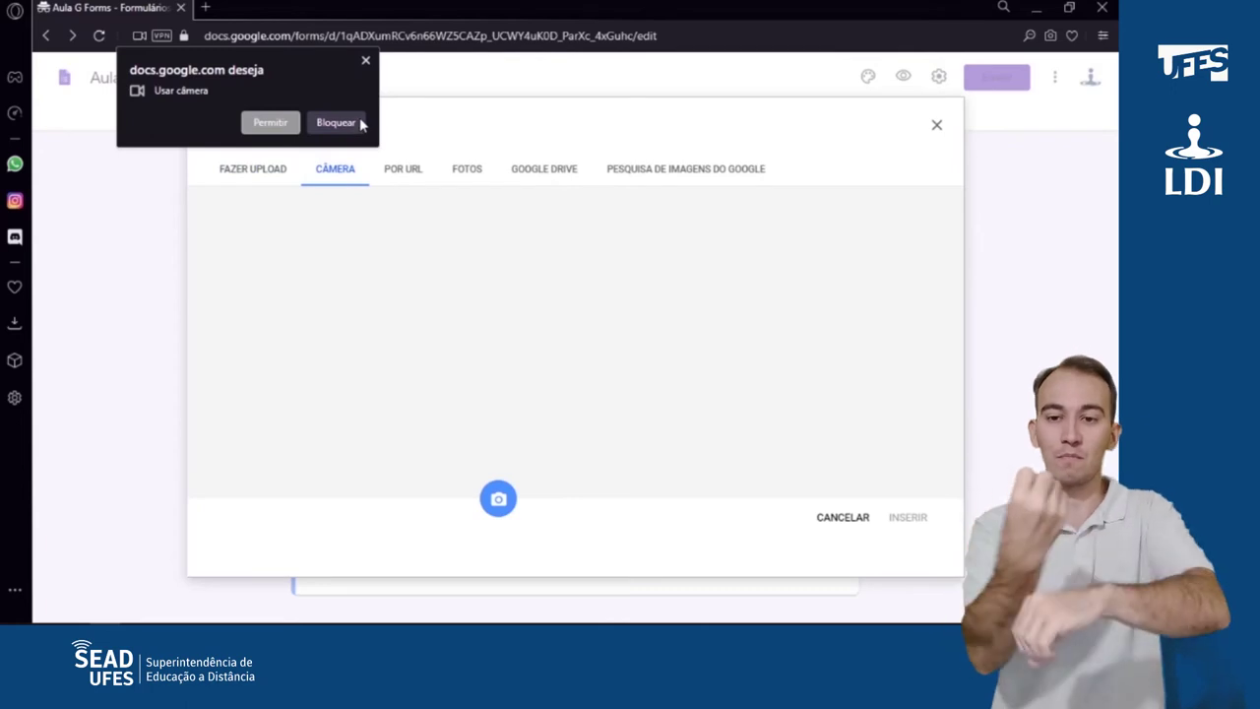
left_click(359, 124)
left_click(416, 175)
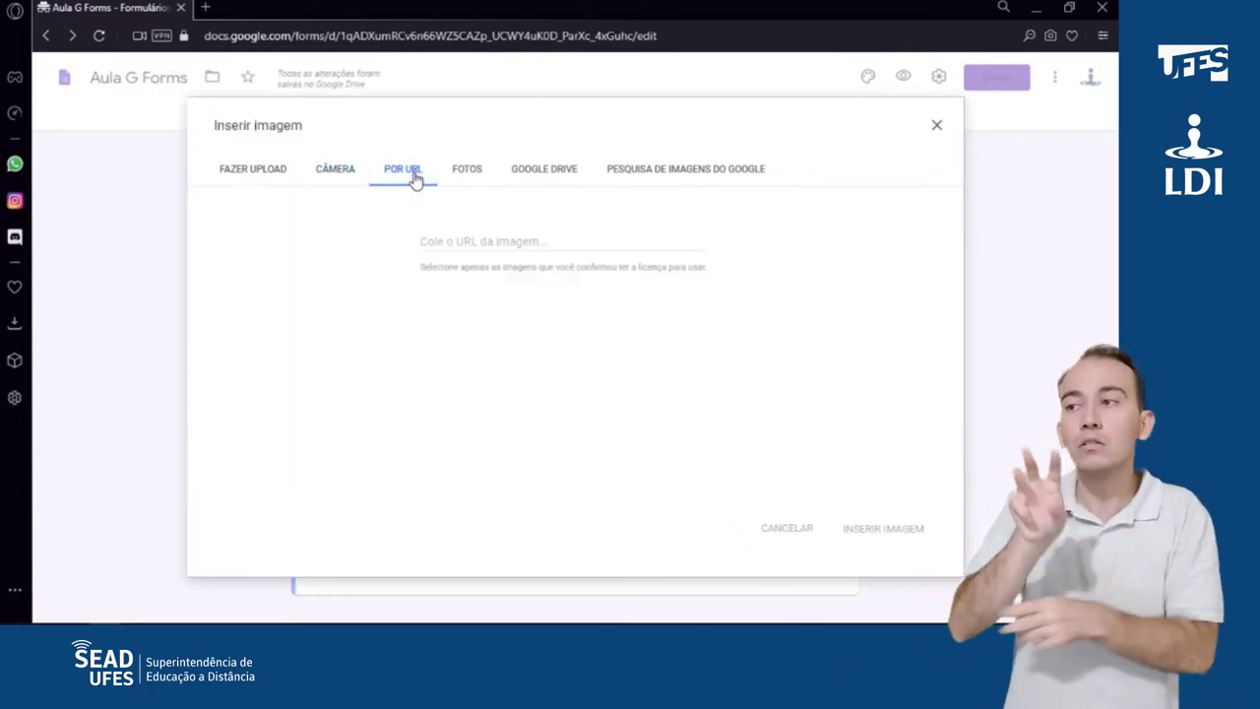
left_click(454, 246)
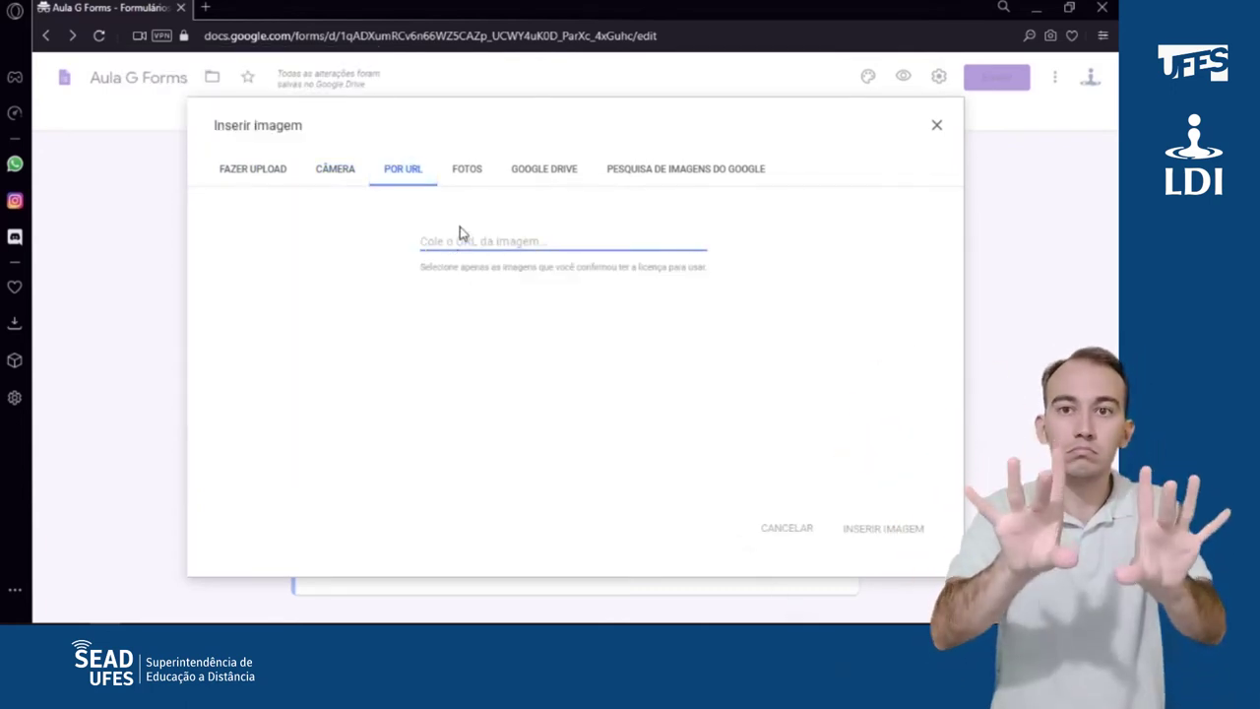
left_click(466, 177)
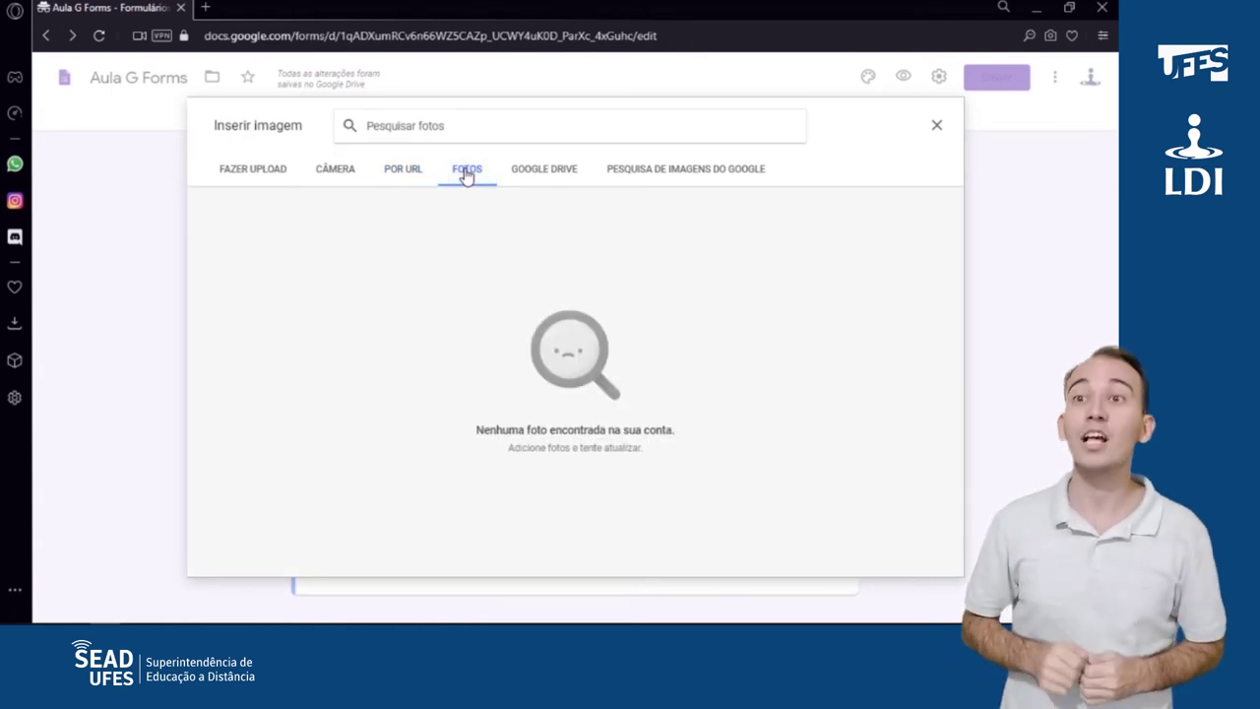
left_click(542, 174)
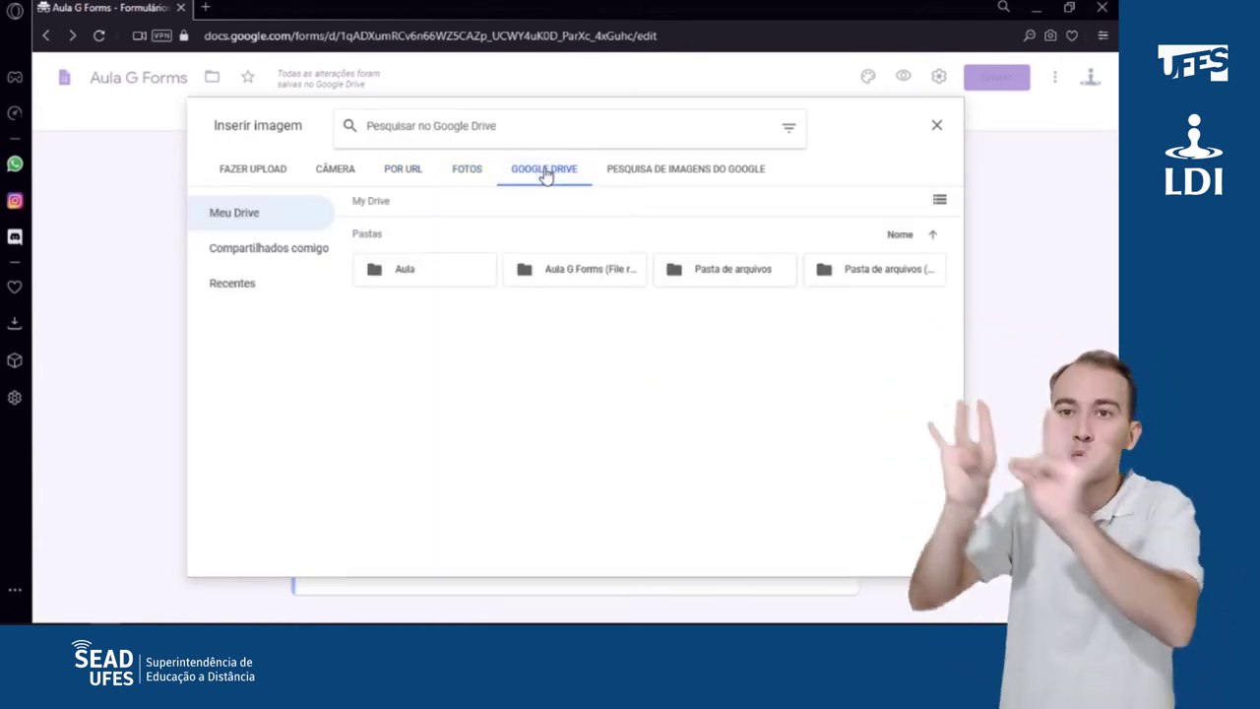
Step: Search Google images for "Educação" and insert the illustration of the graduate with a certificate and devices
left_click(687, 168)
left_click(588, 129)
type("Educação")
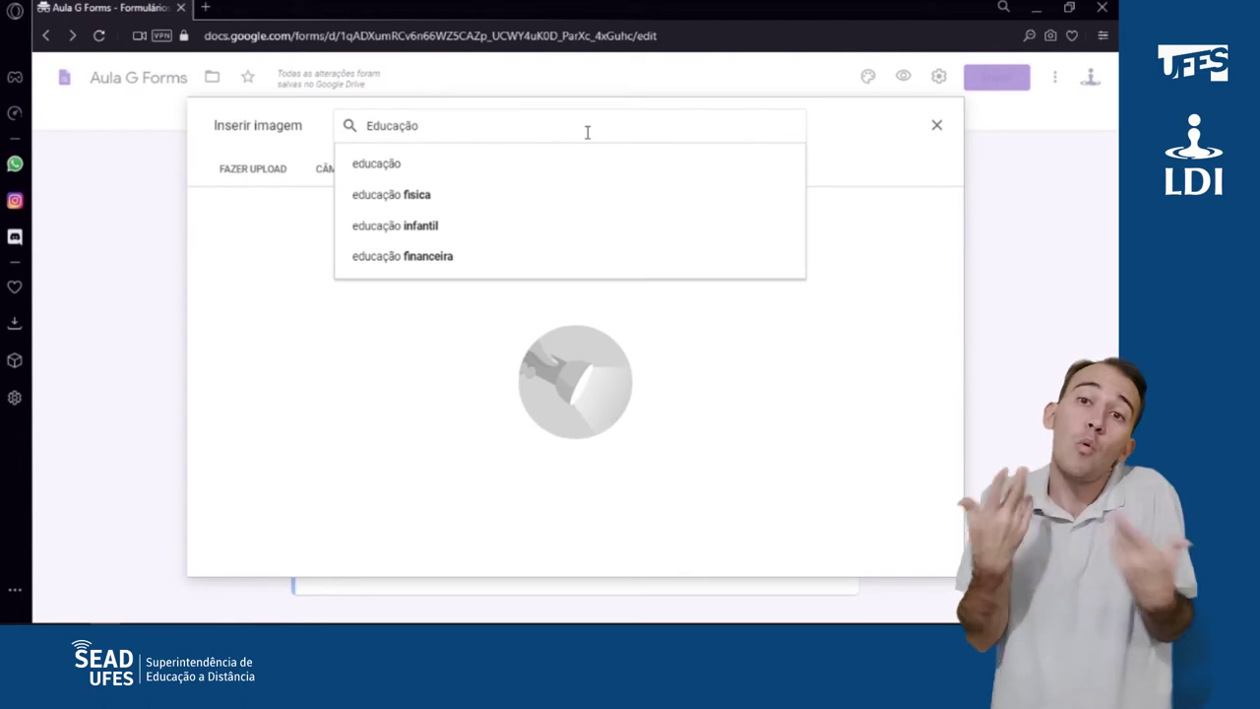
key("Return")
left_click(654, 246)
left_click(926, 555)
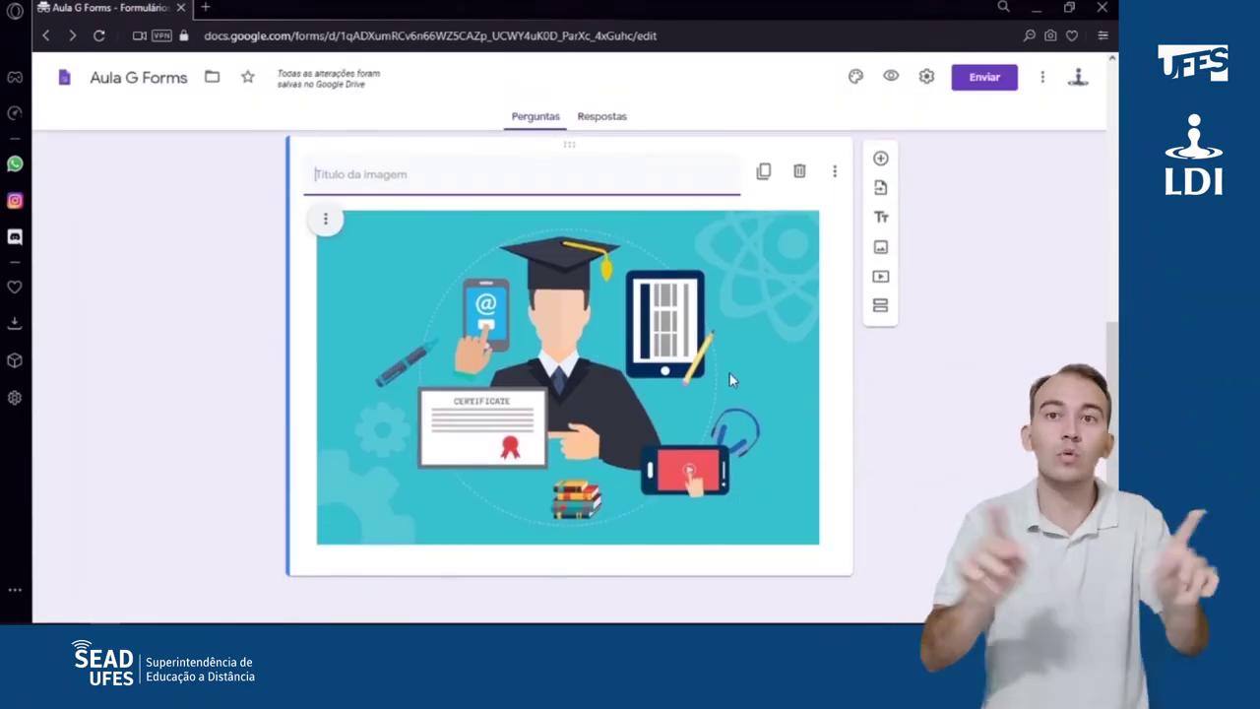
Step: Replace the inserted image with the stacked-books photo from a Google image search for "livros", and title the image "Livros"
left_click(325, 218)
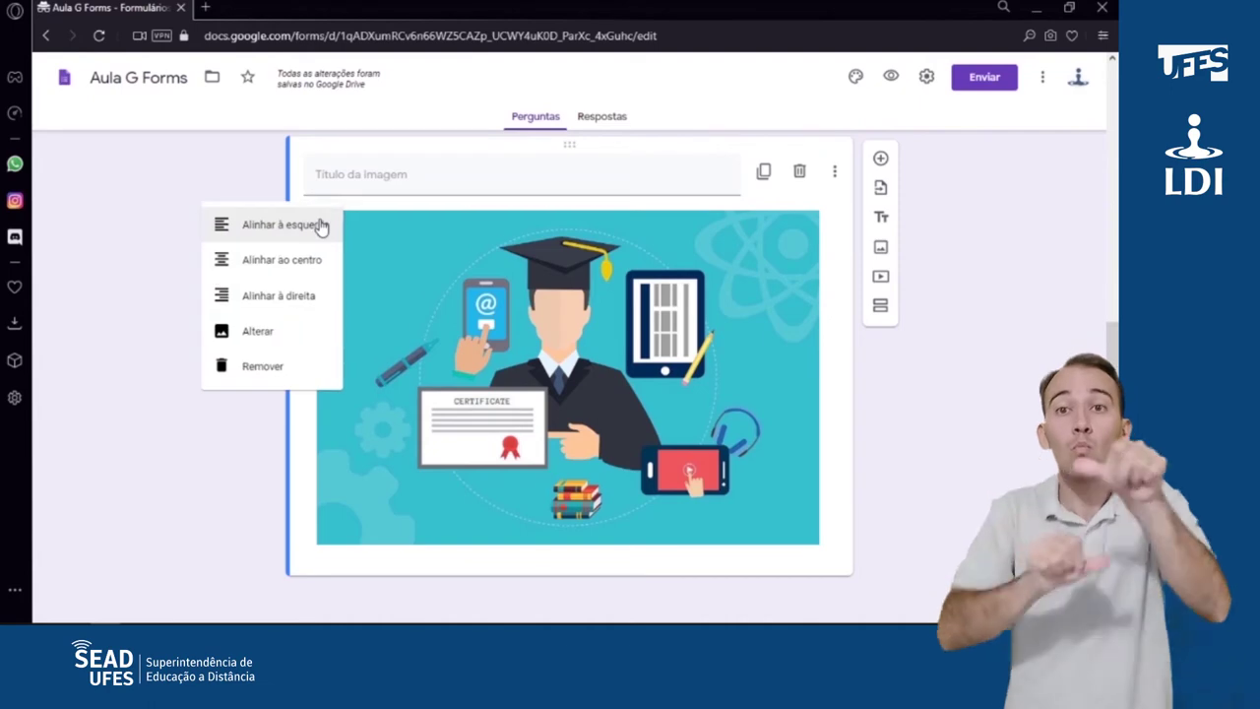
left_click(286, 334)
left_click(687, 173)
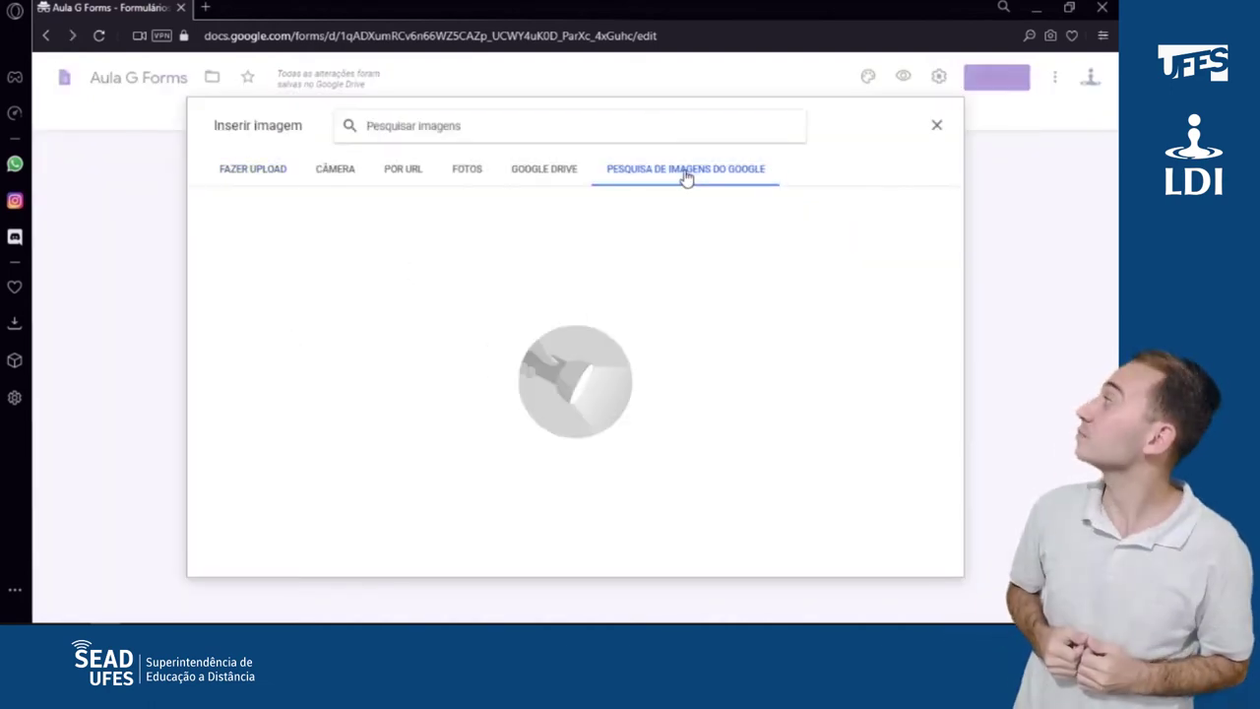
left_click(577, 127)
type("livros")
key("Return")
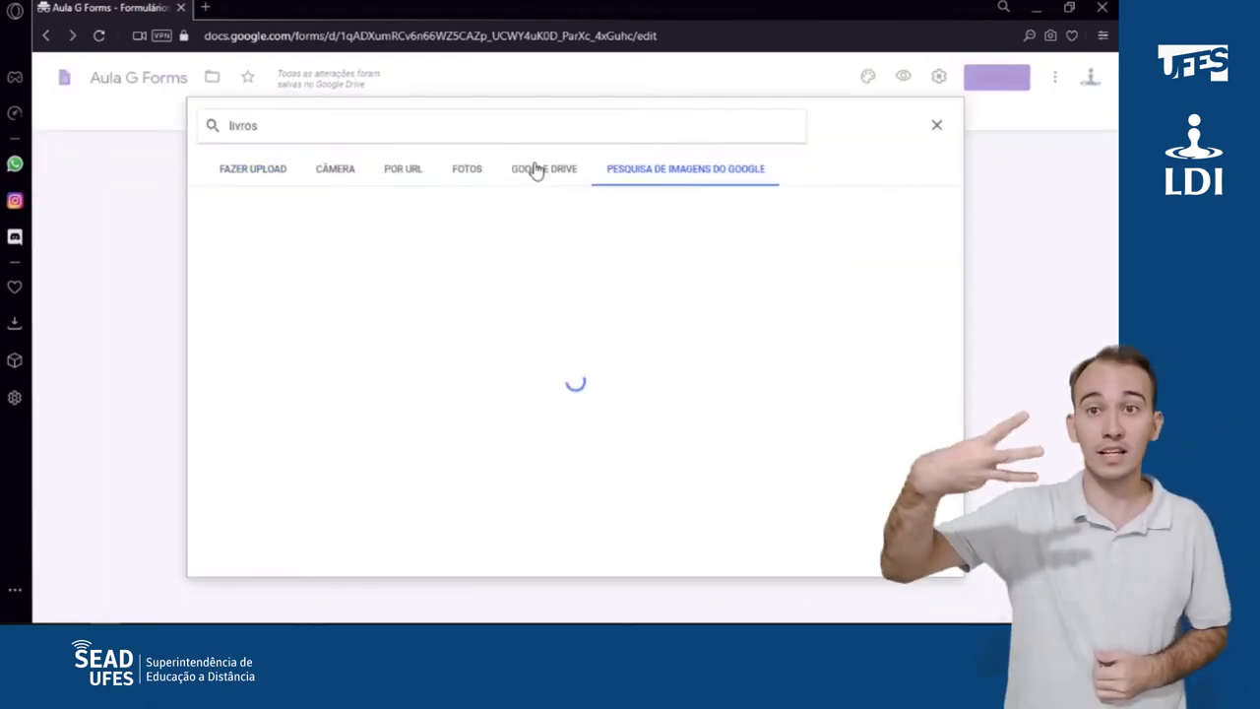
double_click(814, 253)
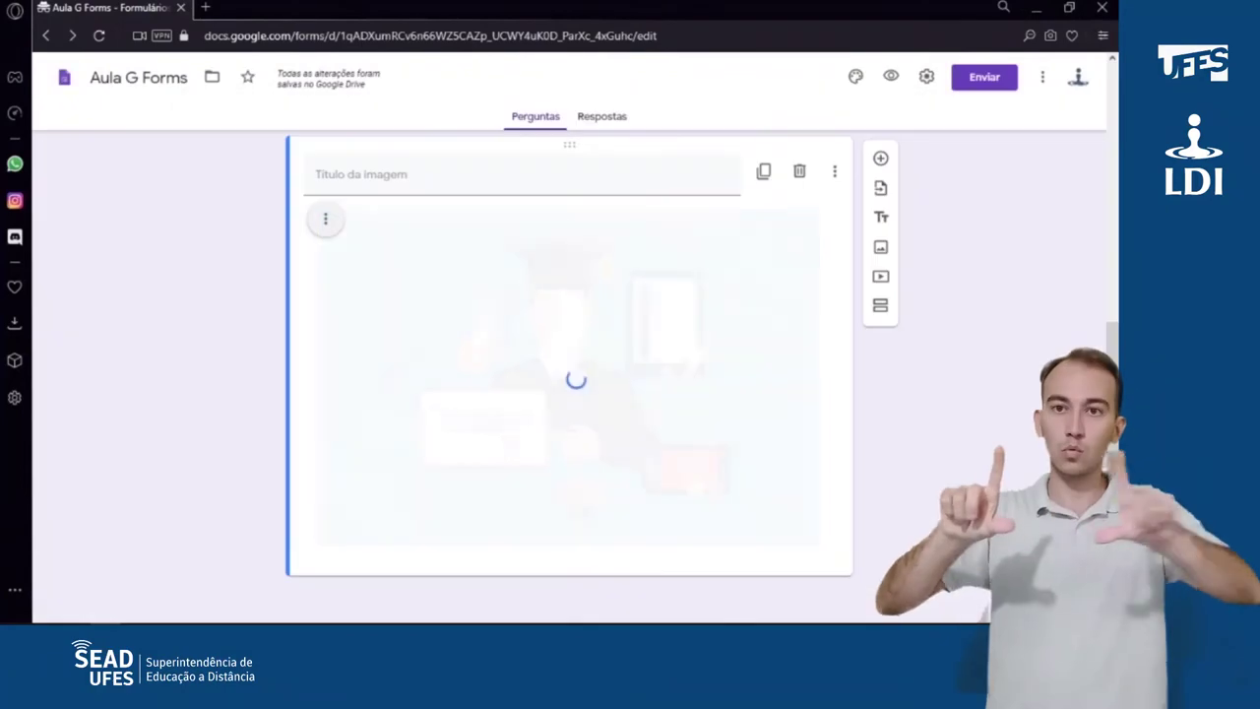
left_click(444, 177)
type("Livros")
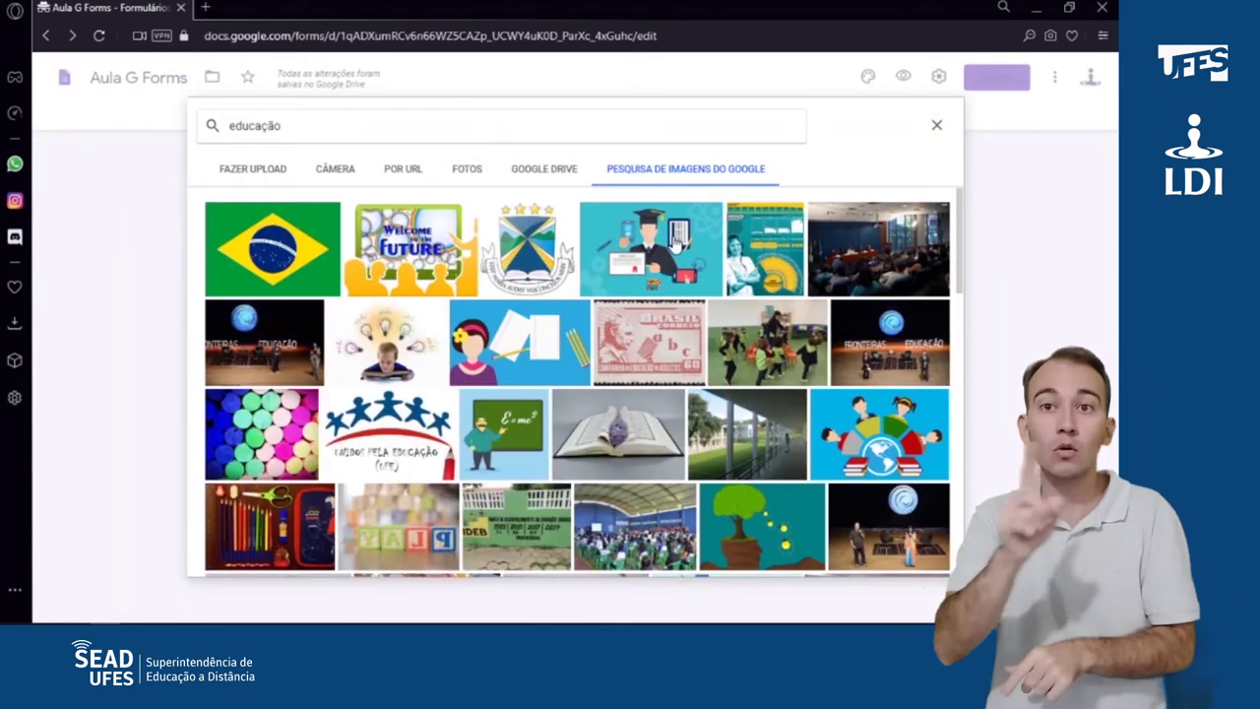
Step: Insert the graduate illustration from the "educação" image search as a separate image block below the books photo
left_click(676, 245)
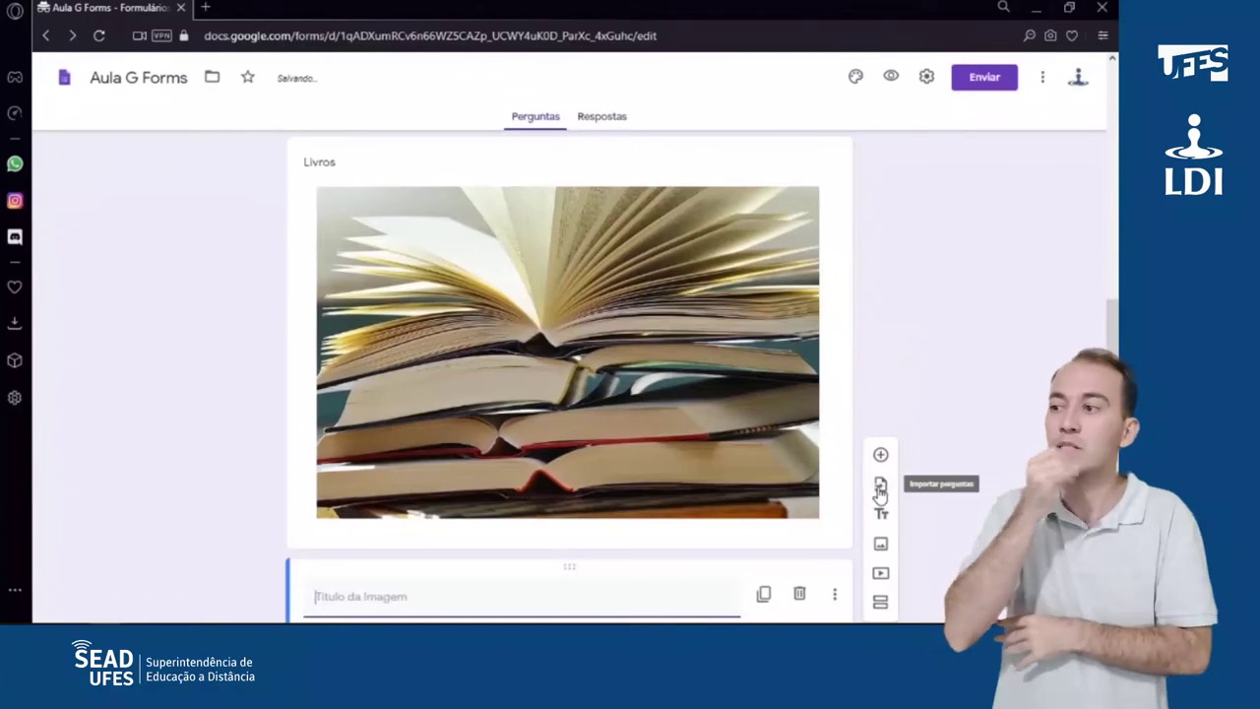
scroll(742, 394, "down", 4)
scroll(742, 377, "up", 6)
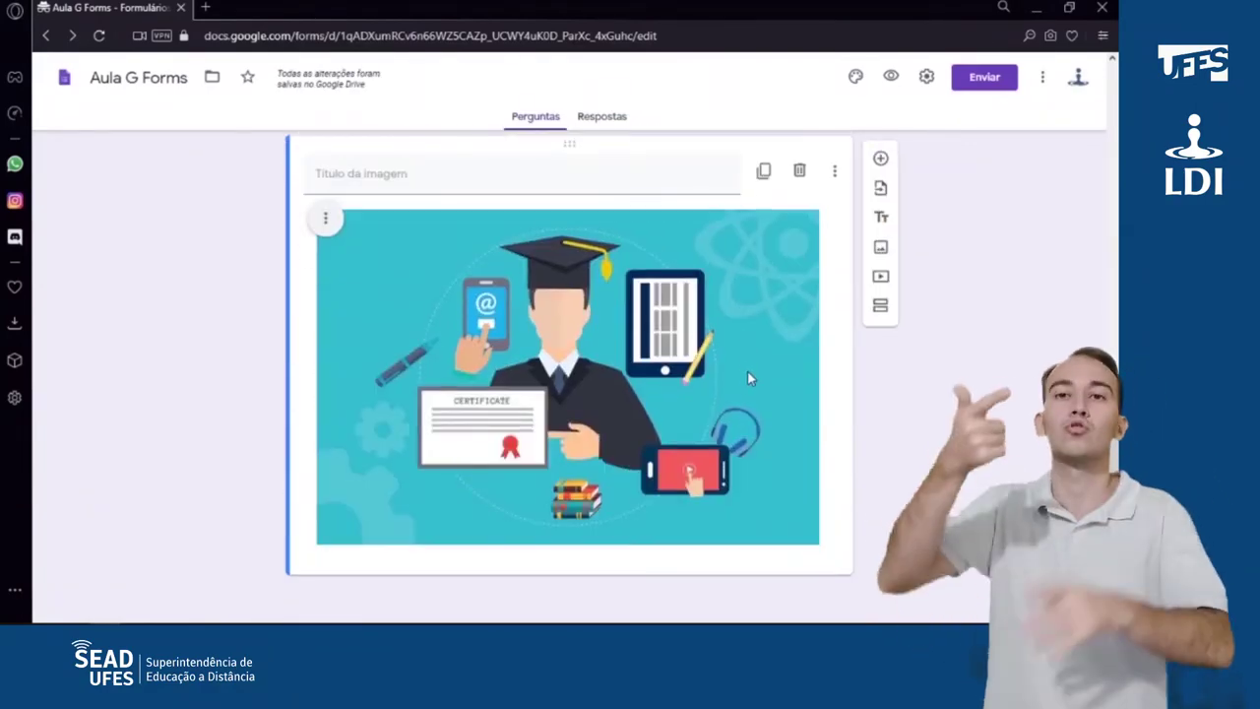
Step: Insert a YouTube video found by searching for "EAD UFES" below the graduate illustration and title it "Video EAD UFES"
left_click(881, 280)
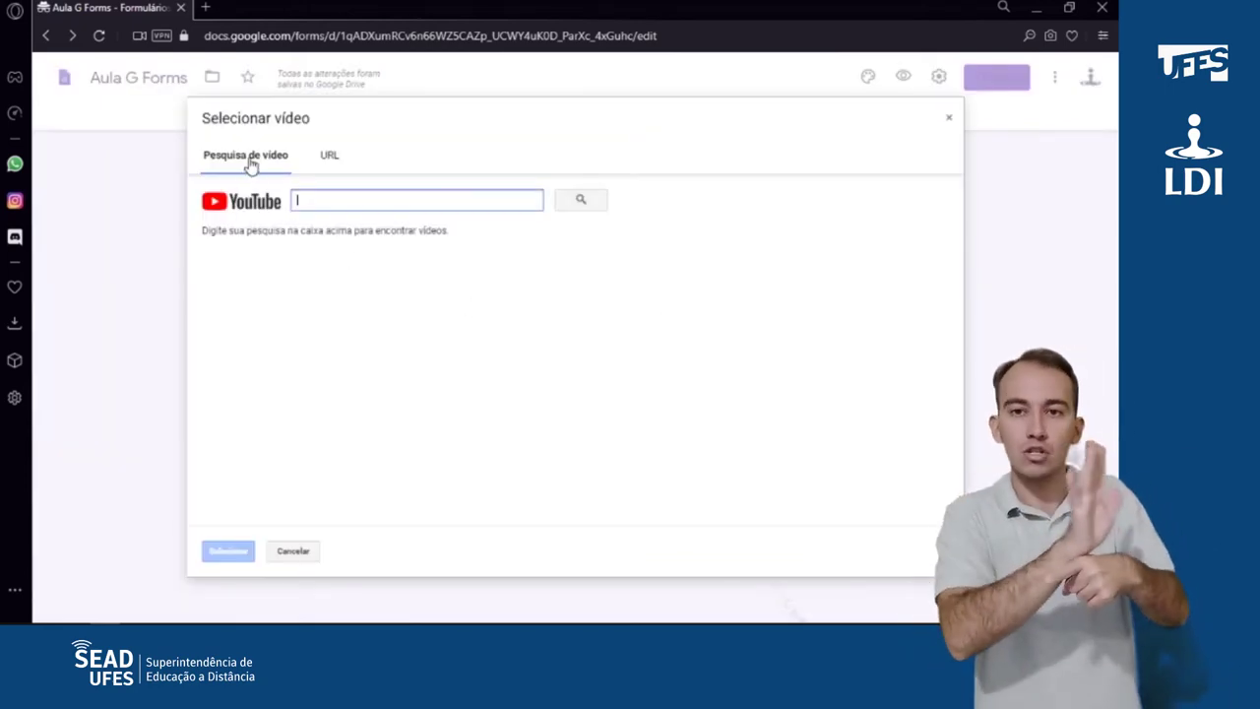
left_click(327, 156)
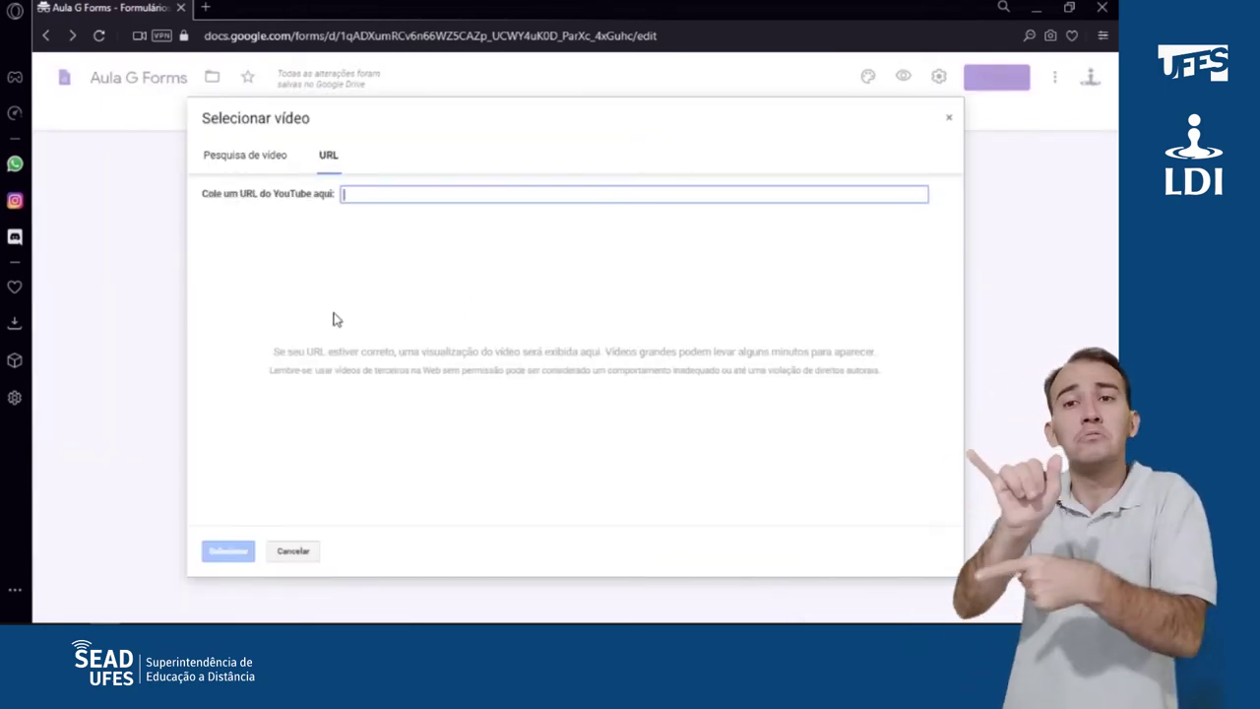
left_click(244, 155)
type("EAD UFES")
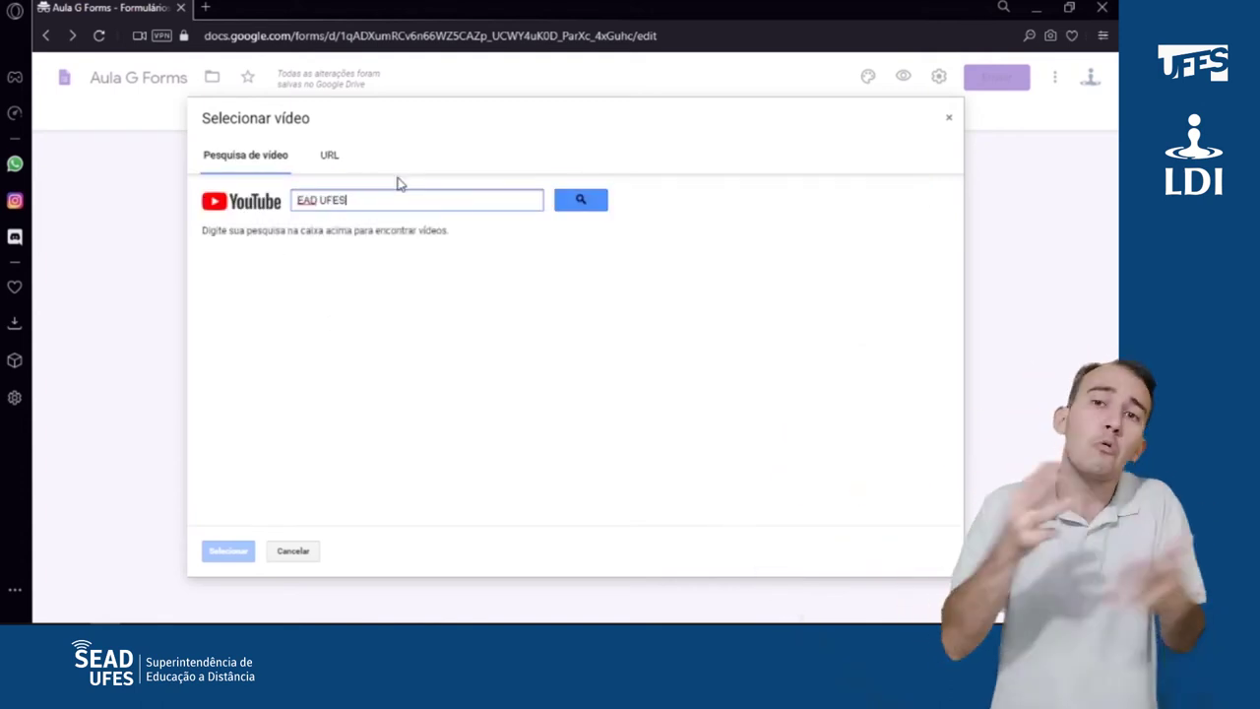
key("Return")
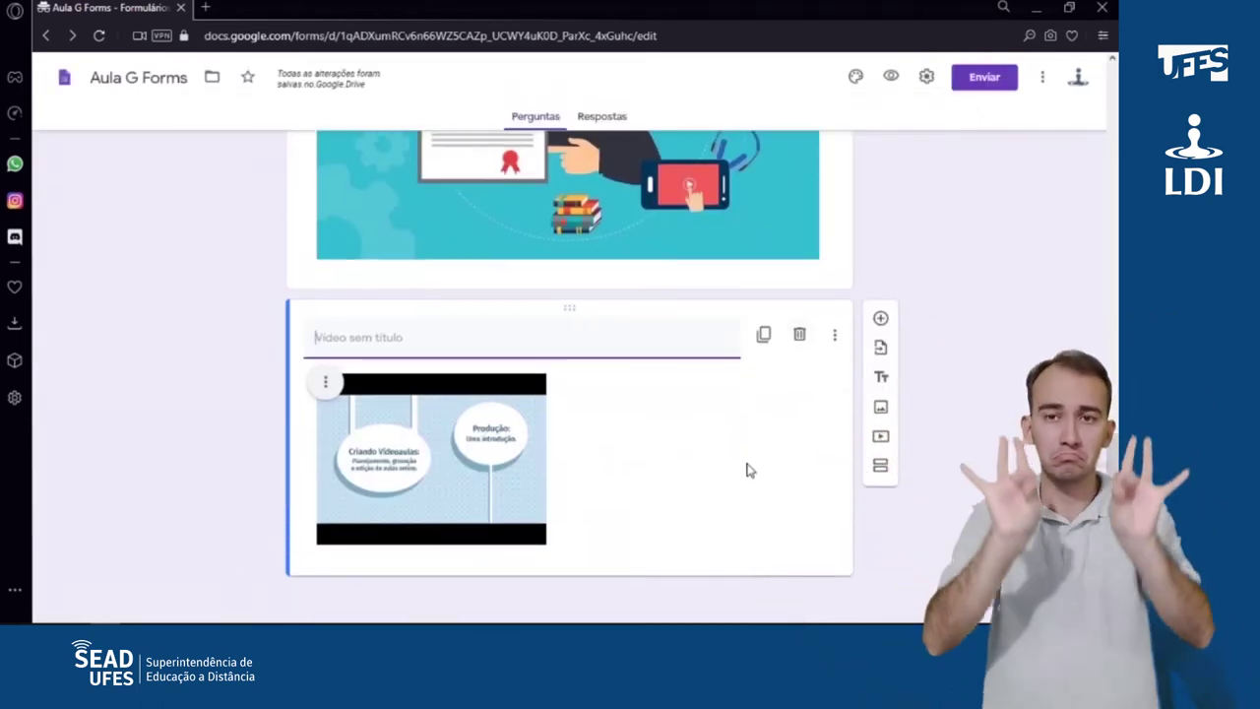
type("Video EAD UFES")
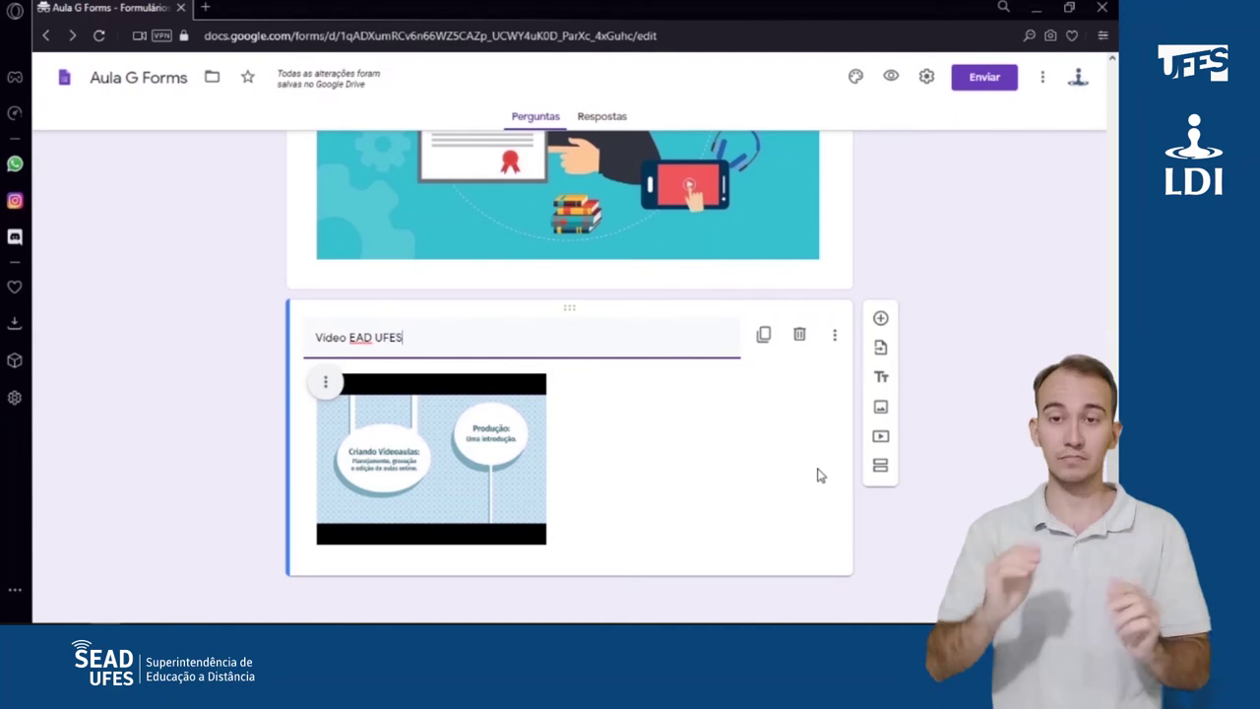
Step: Add a second section titled "Segunda Seção" and move the "Video EAD UFES" block into it
left_click(883, 471)
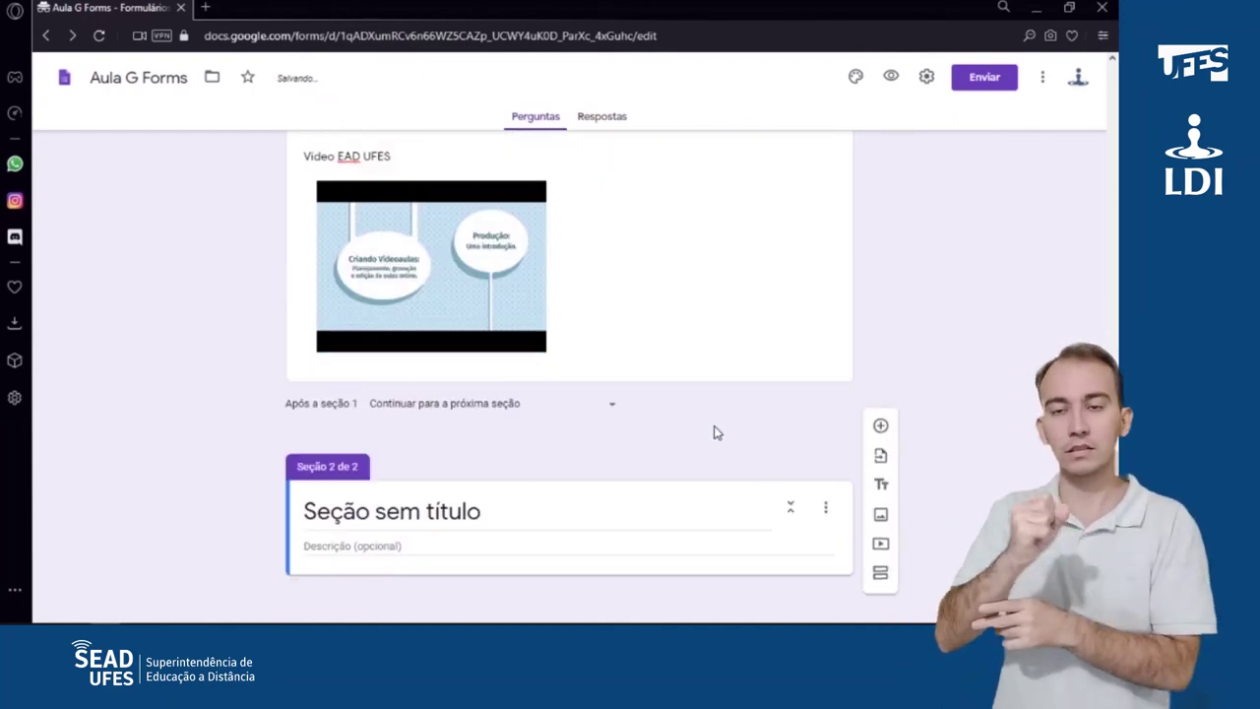
left_click(465, 511)
type("Segunda Seção")
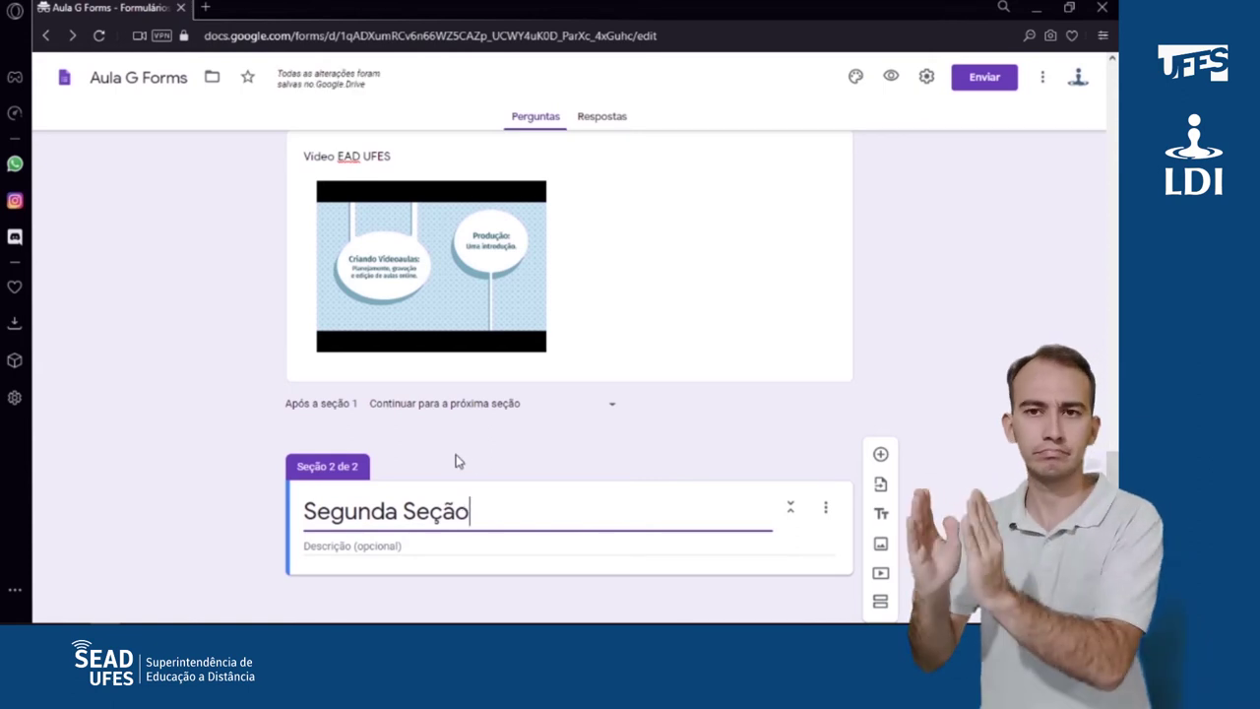
left_click(234, 441)
left_click_drag(361, 137, 403, 352)
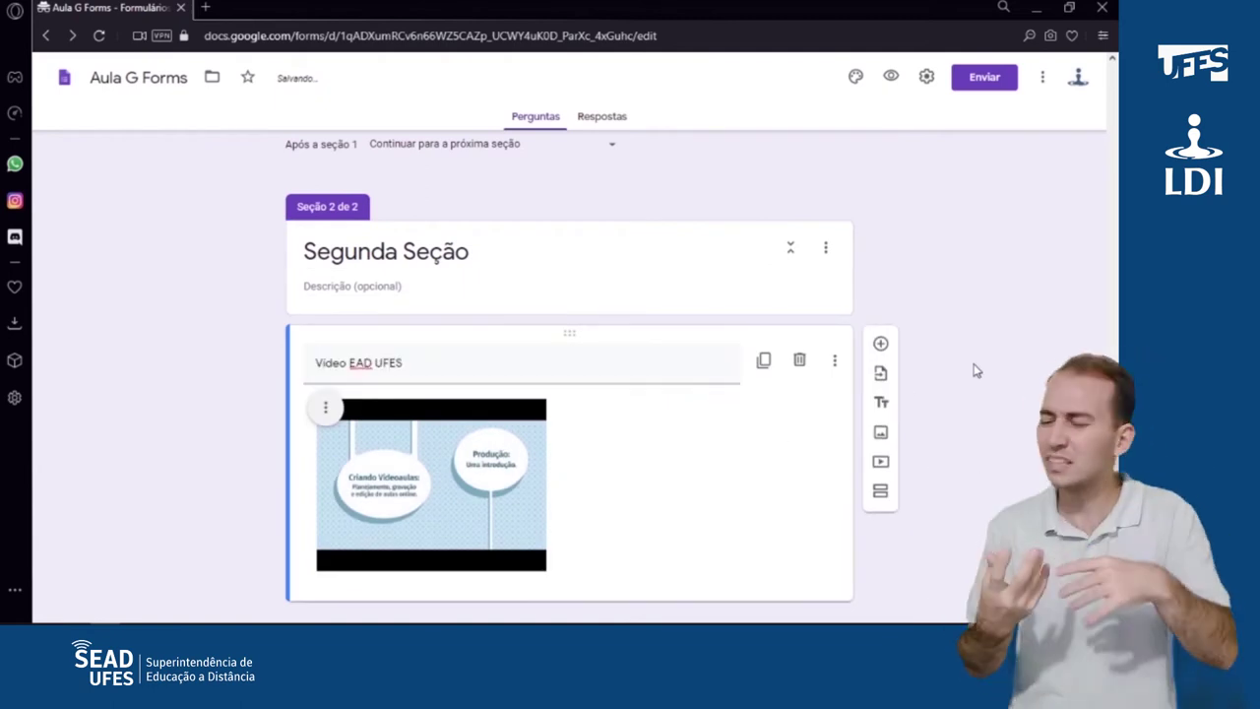
Step: Preview the form and answer the first section with time 10:00 and Opção 1 for both "segunda pergunta" and "Pergunta Importada"
left_click(891, 76)
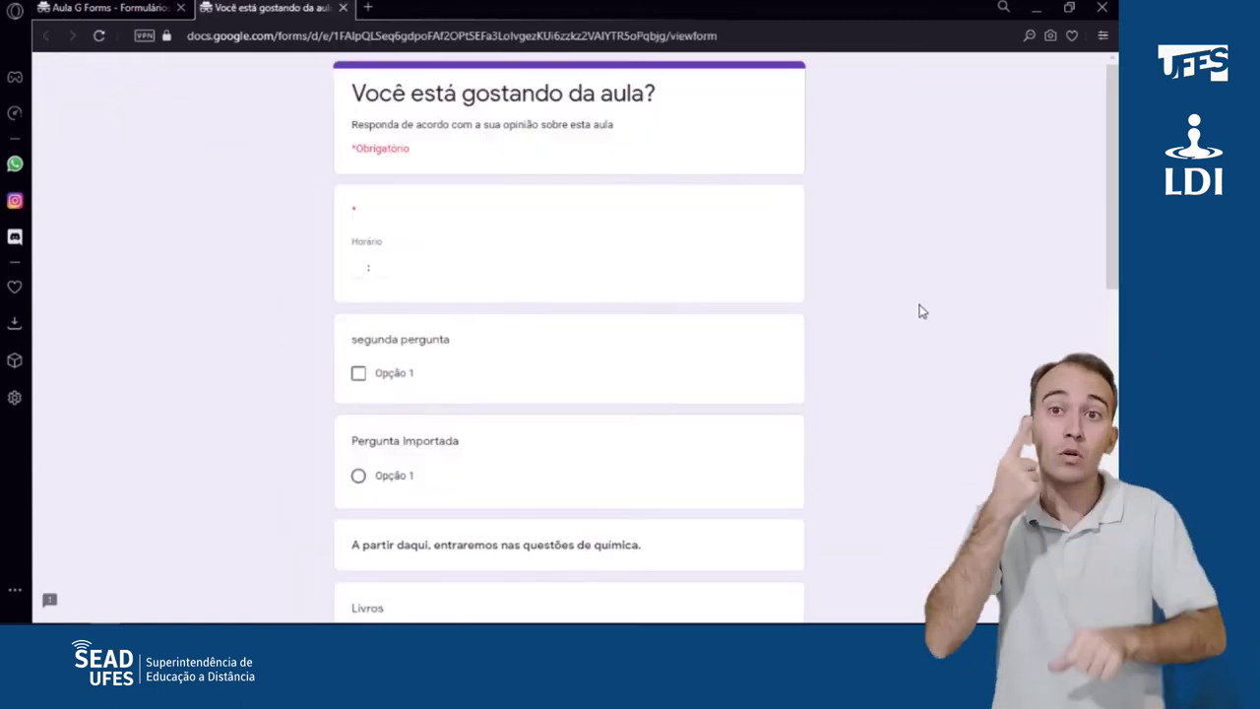
left_click(361, 267)
type("10")
key("Tab")
type("00")
key("Tab")
key("space")
scroll(361, 259, "down", 2)
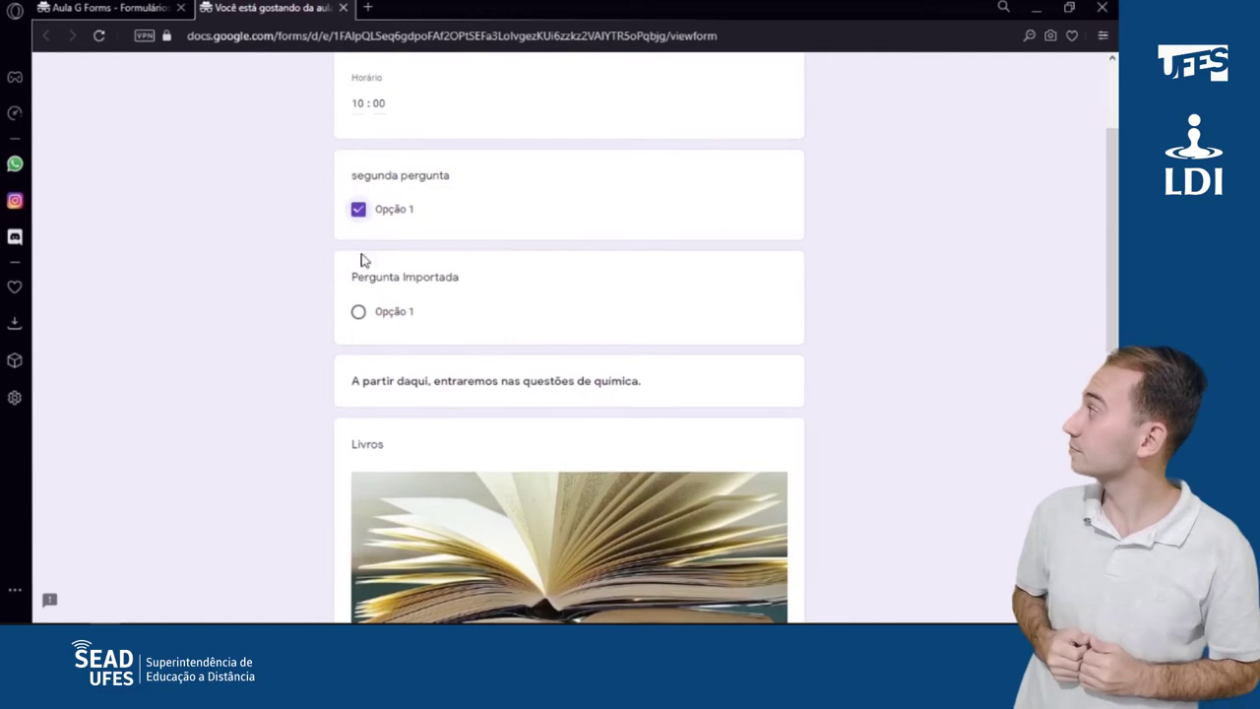
left_click(358, 311)
Step: Continue to Segunda Seção, play its video, submit the response and return to the form editor
scroll(498, 387, "down", 2)
scroll(594, 244, "down", 7)
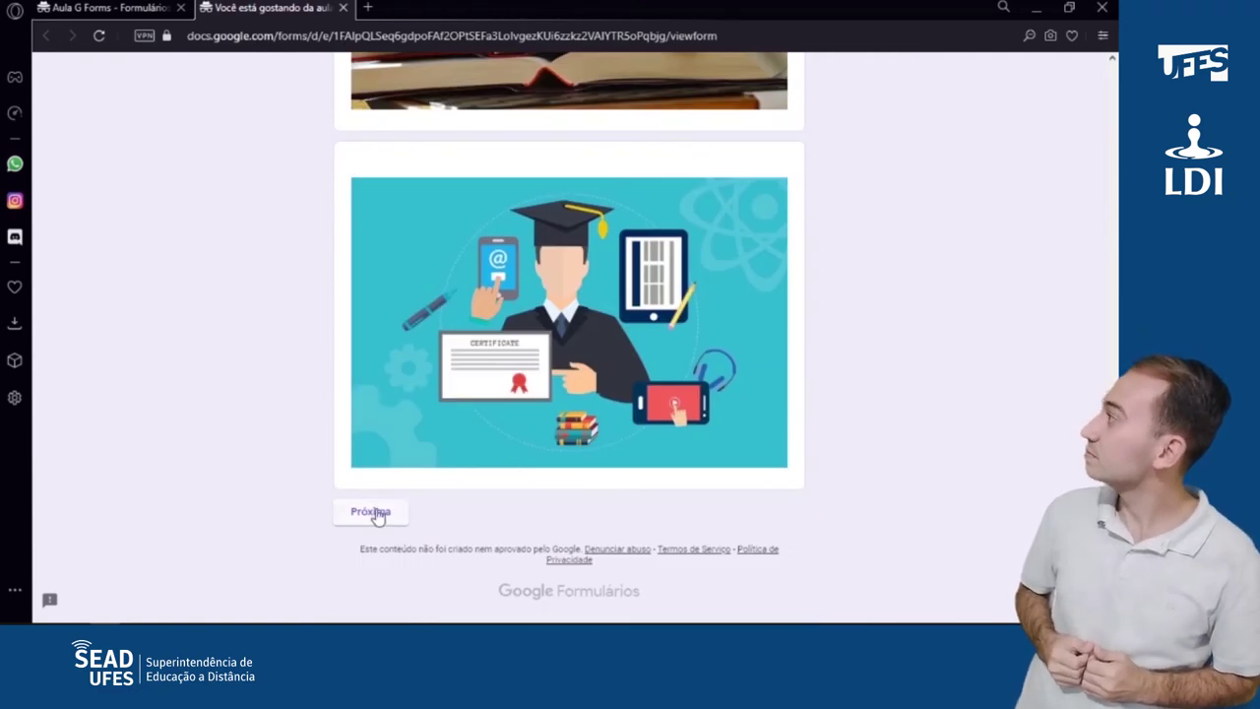
left_click(365, 509)
left_click(499, 300)
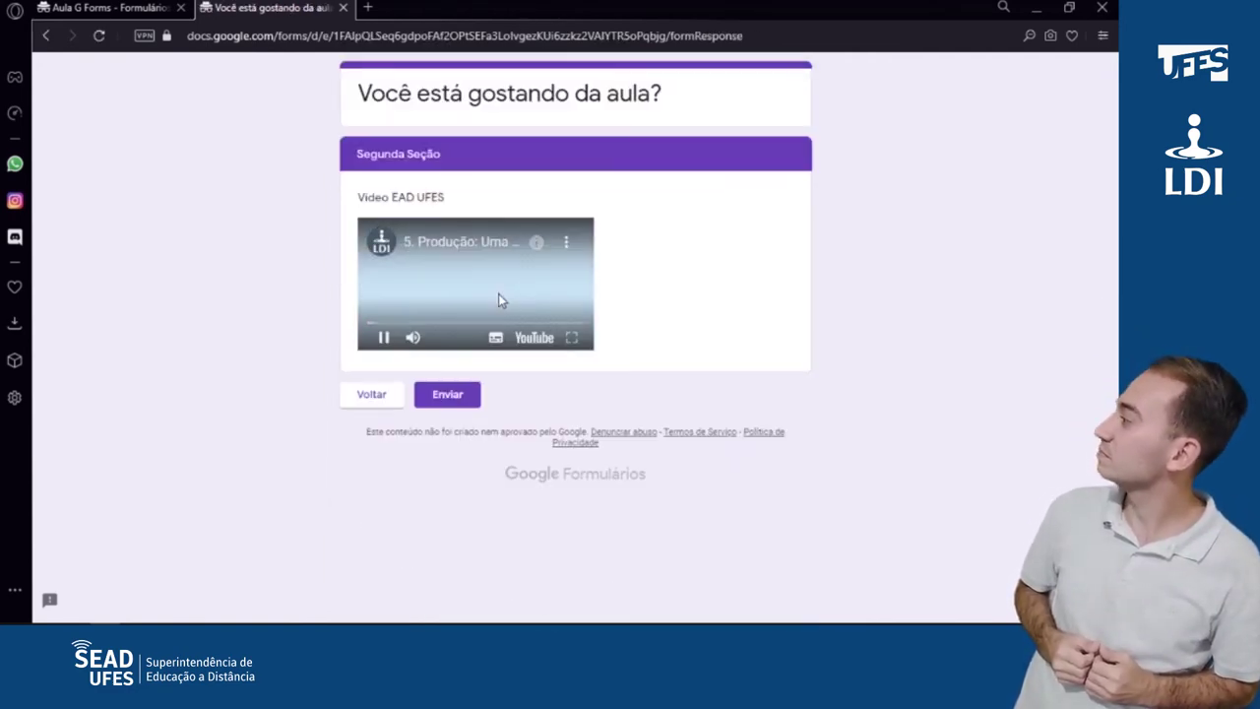
left_click(445, 397)
key("ctrl+shift+Tab")
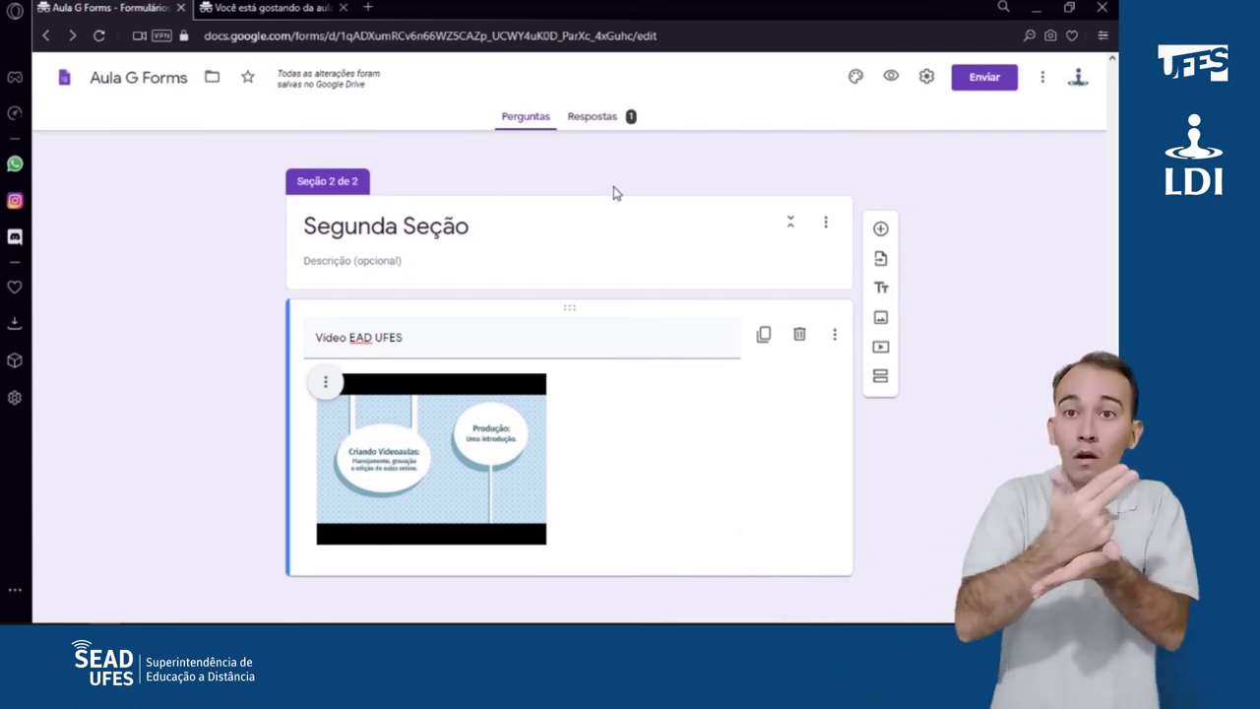
Step: Open the theme options and try cyan and orange as the form's theme colour
scroll(613, 192, "up", 10)
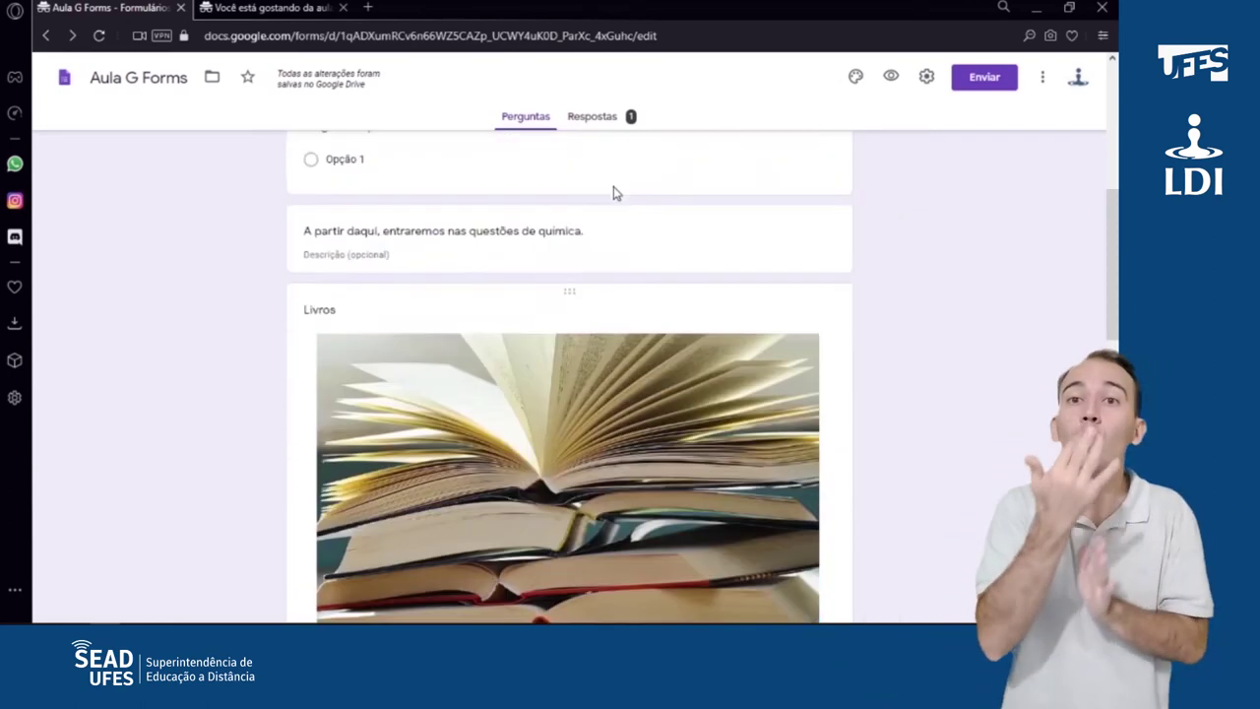
left_click(856, 77)
left_click(991, 309)
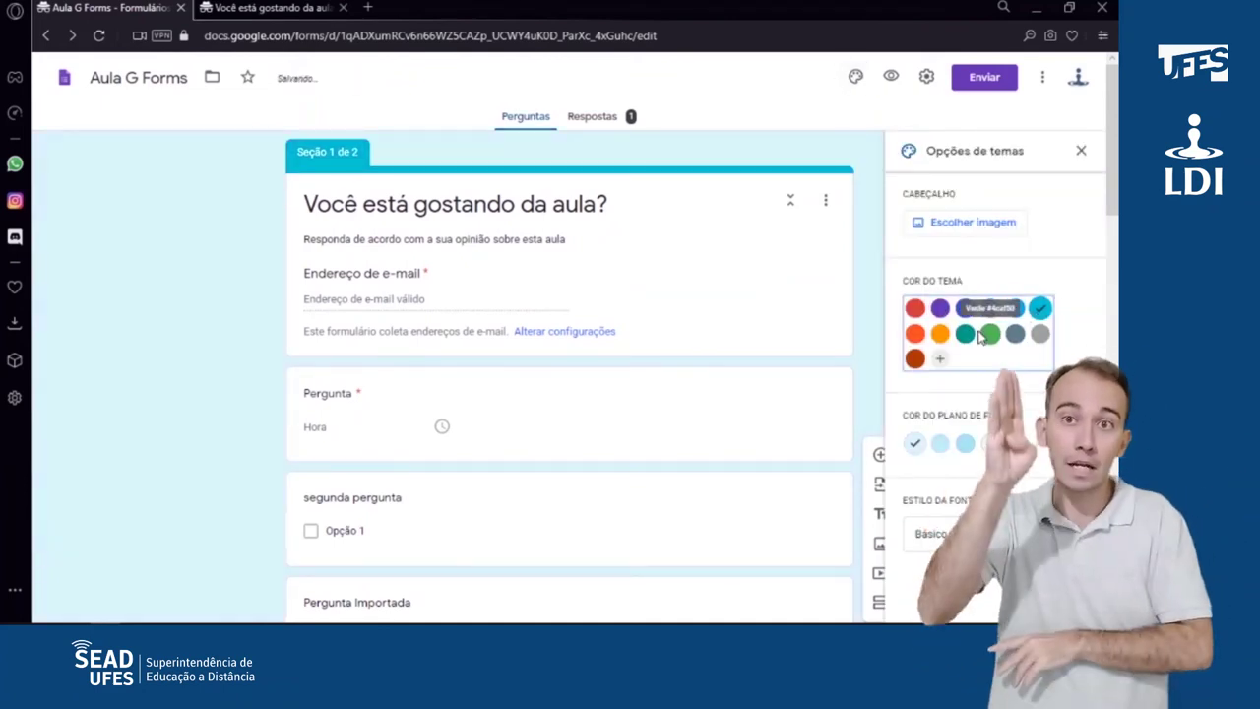
left_click(941, 333)
Step: Set the bookshelf illustration from the "Trabalho e escola" themes as the form's header image
left_click(960, 223)
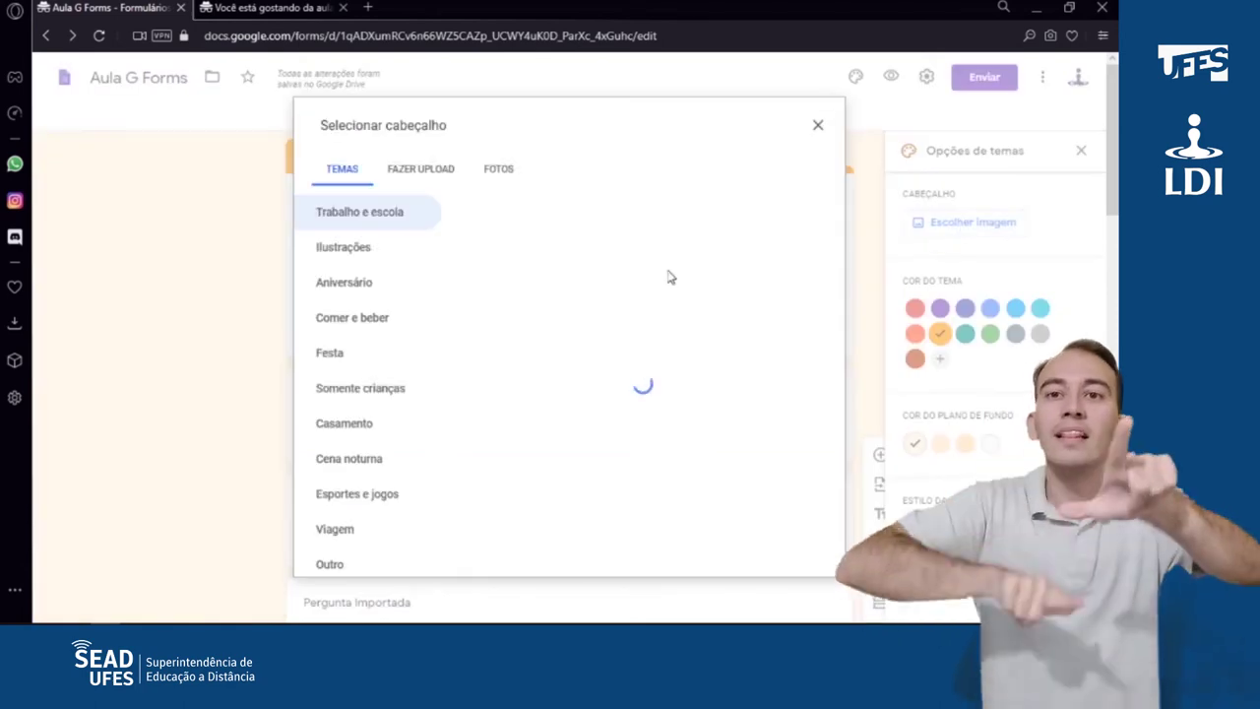
scroll(642, 364, "down", 3)
scroll(642, 365, "down", 5)
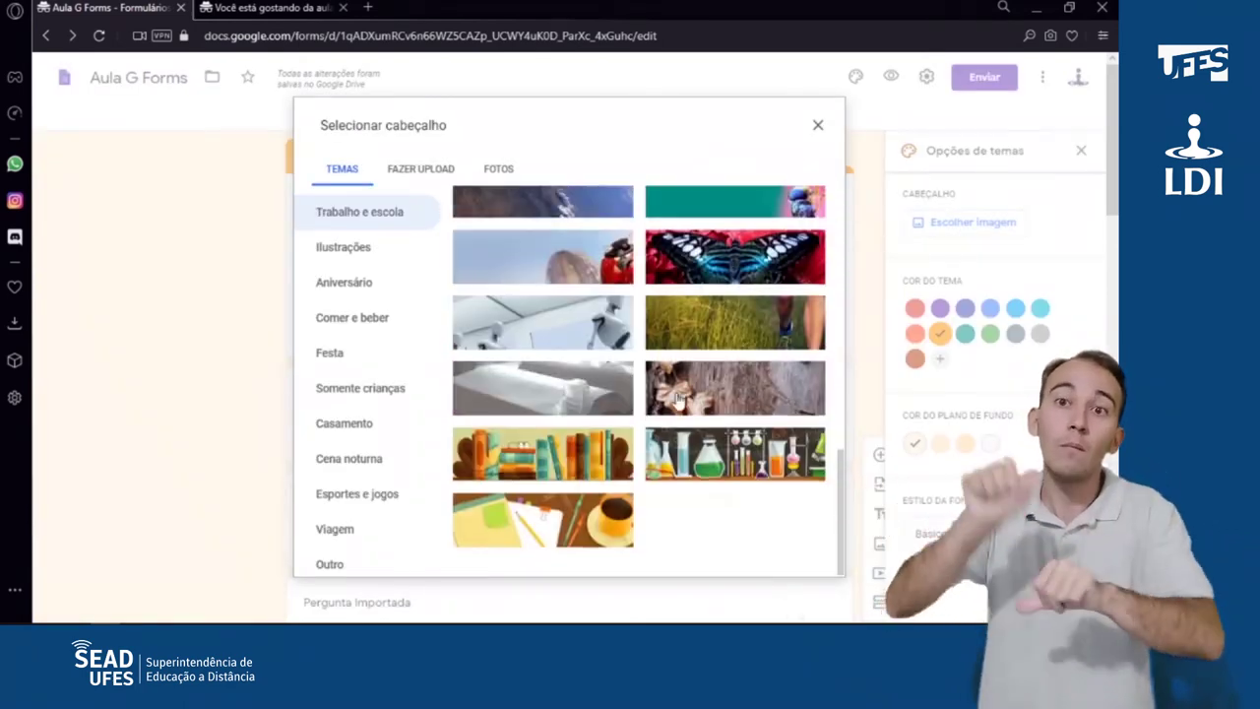
left_click(593, 441)
left_click(813, 559)
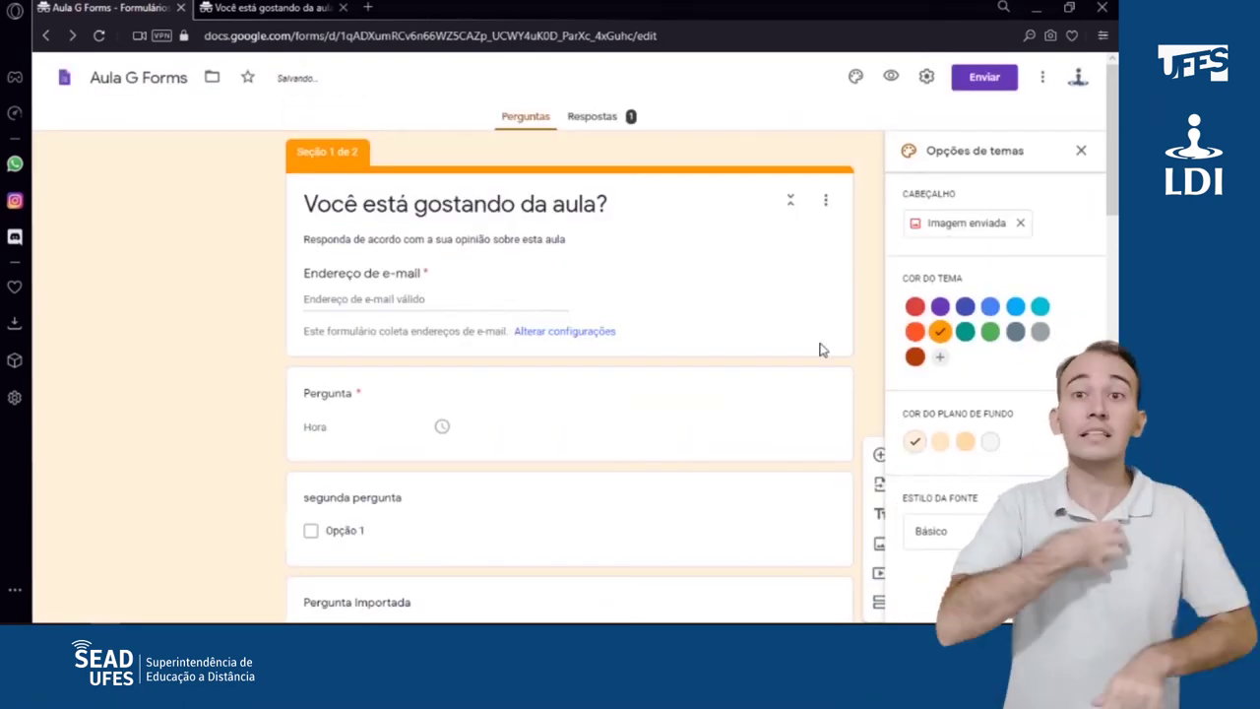
Step: Try other font styles for the form, return the style to Básico and close the theme options
left_click(931, 507)
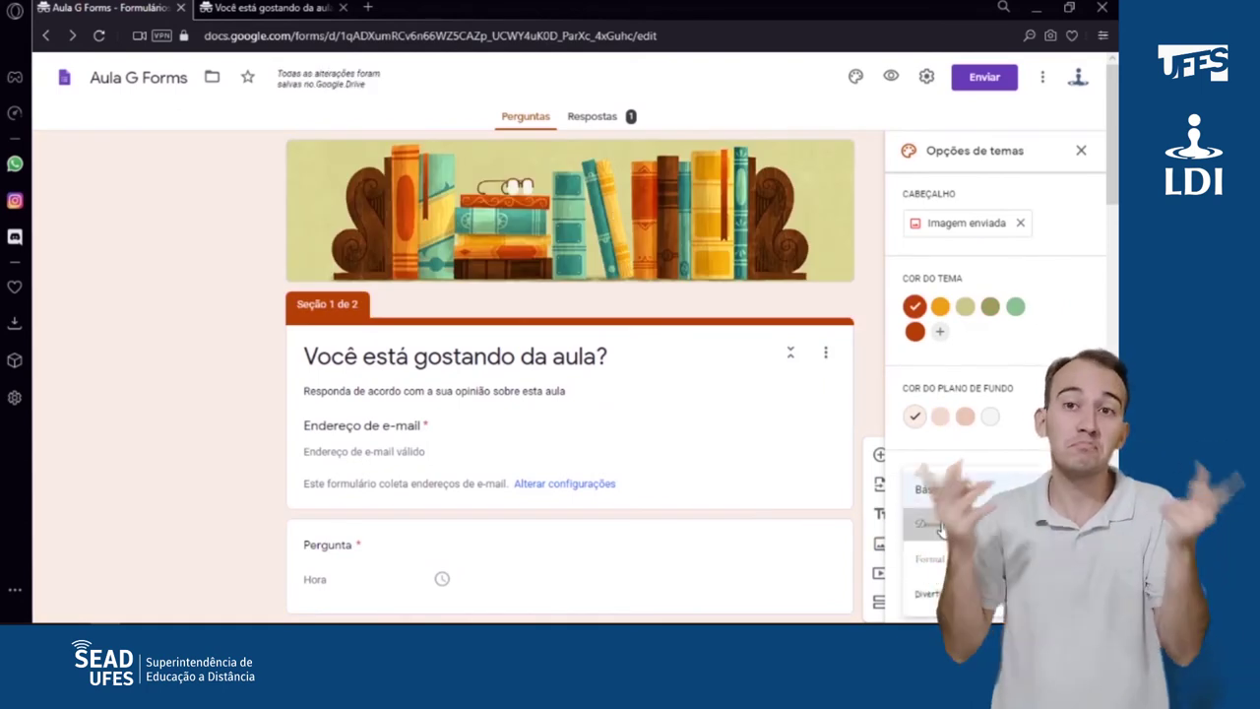
left_click(946, 519)
left_click(930, 556)
left_click(948, 508)
left_click(943, 492)
left_click(944, 494)
left_click(942, 442)
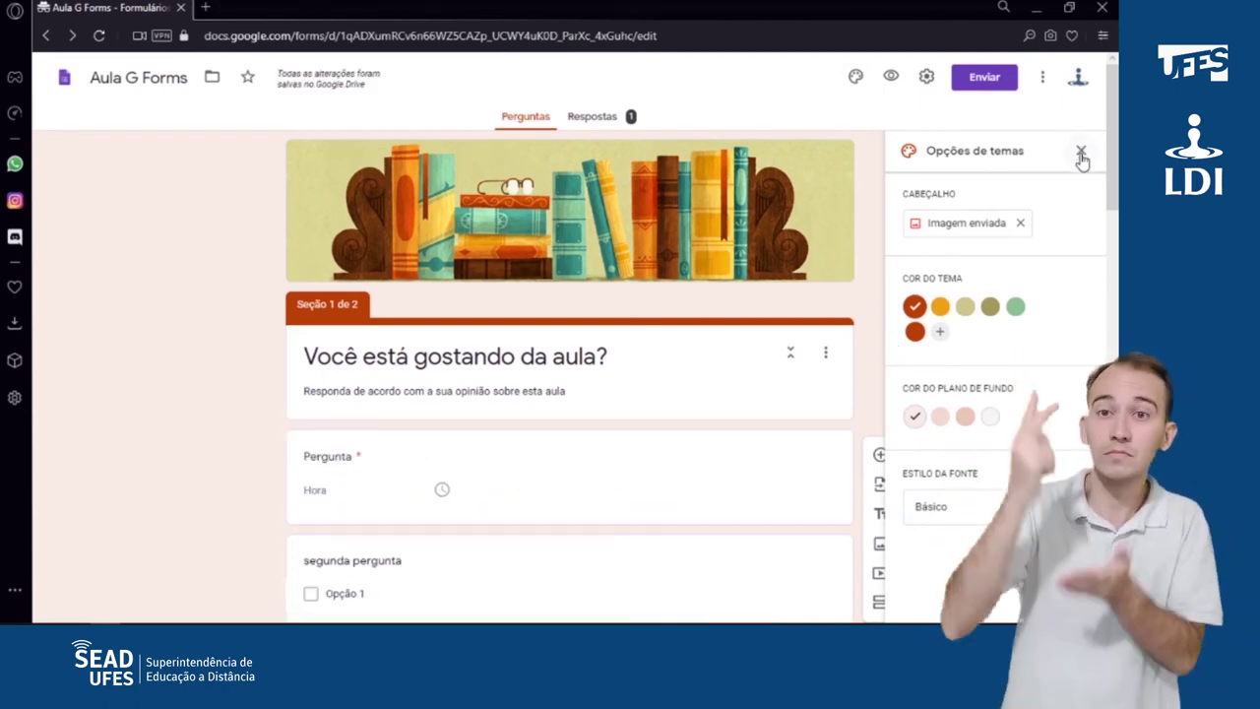
left_click(1082, 153)
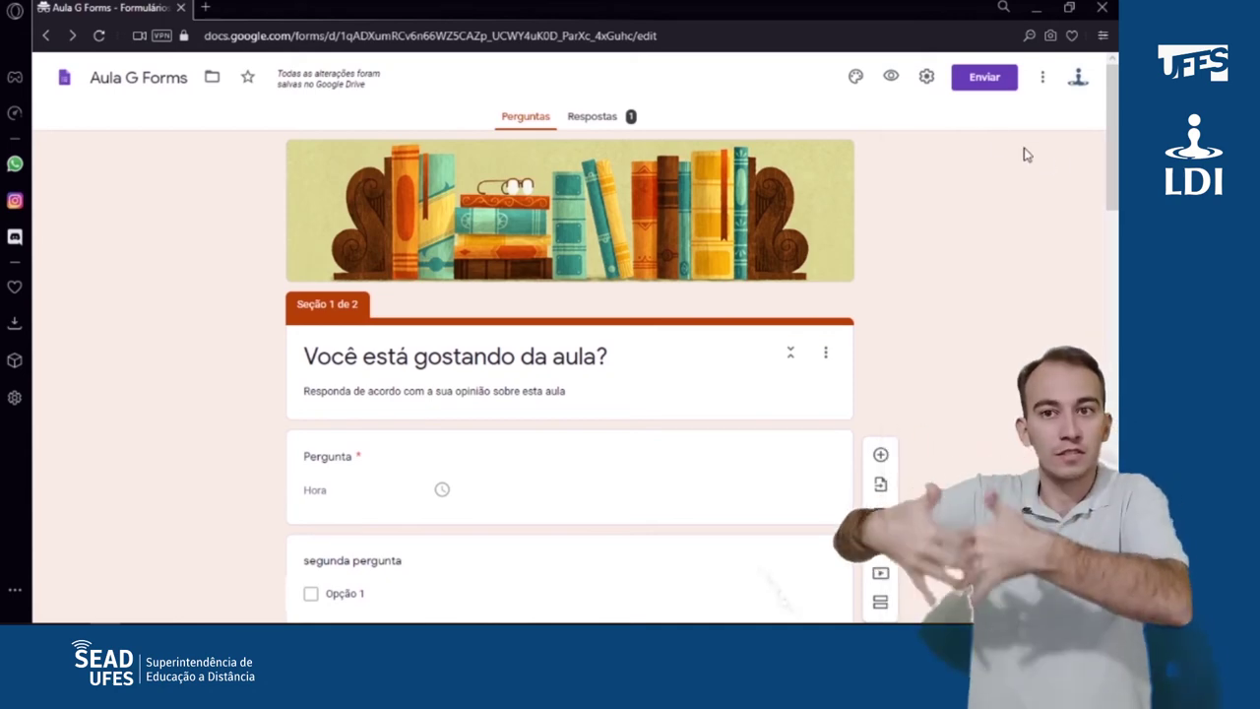
Step: Enable e-mail address collection with response receipts sent only if the respondent requests them, and save the settings
left_click(927, 79)
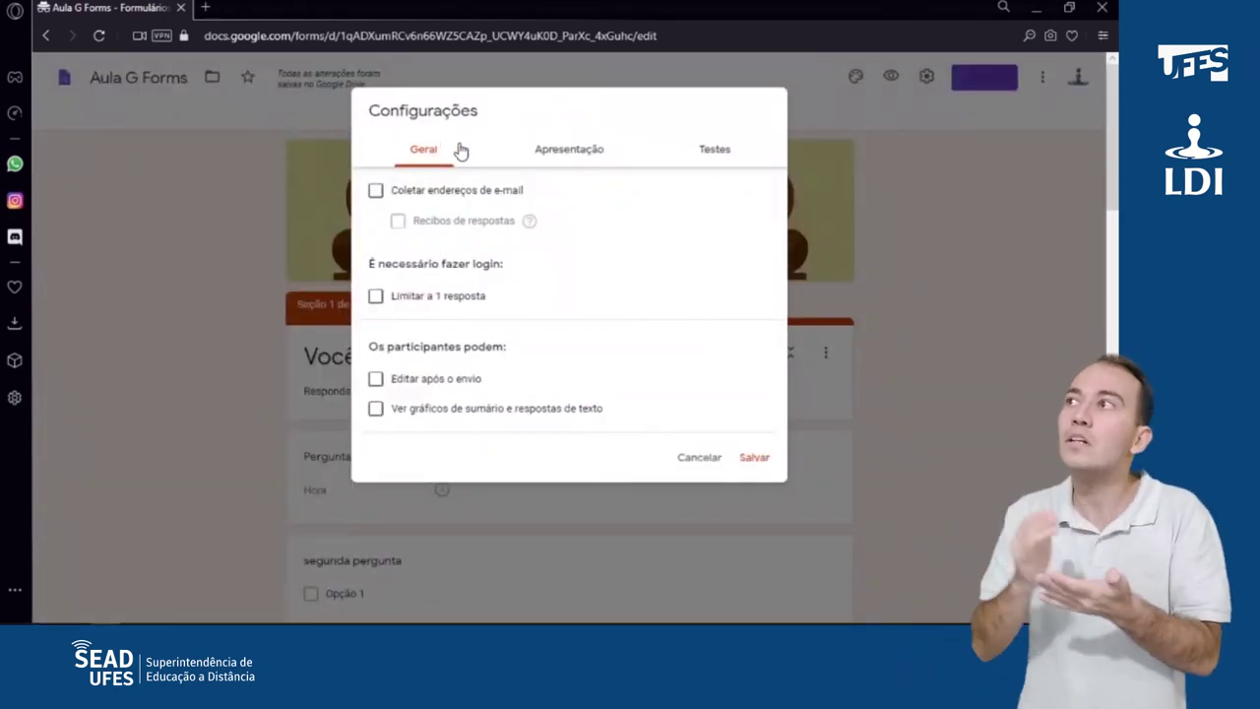
left_click(376, 191)
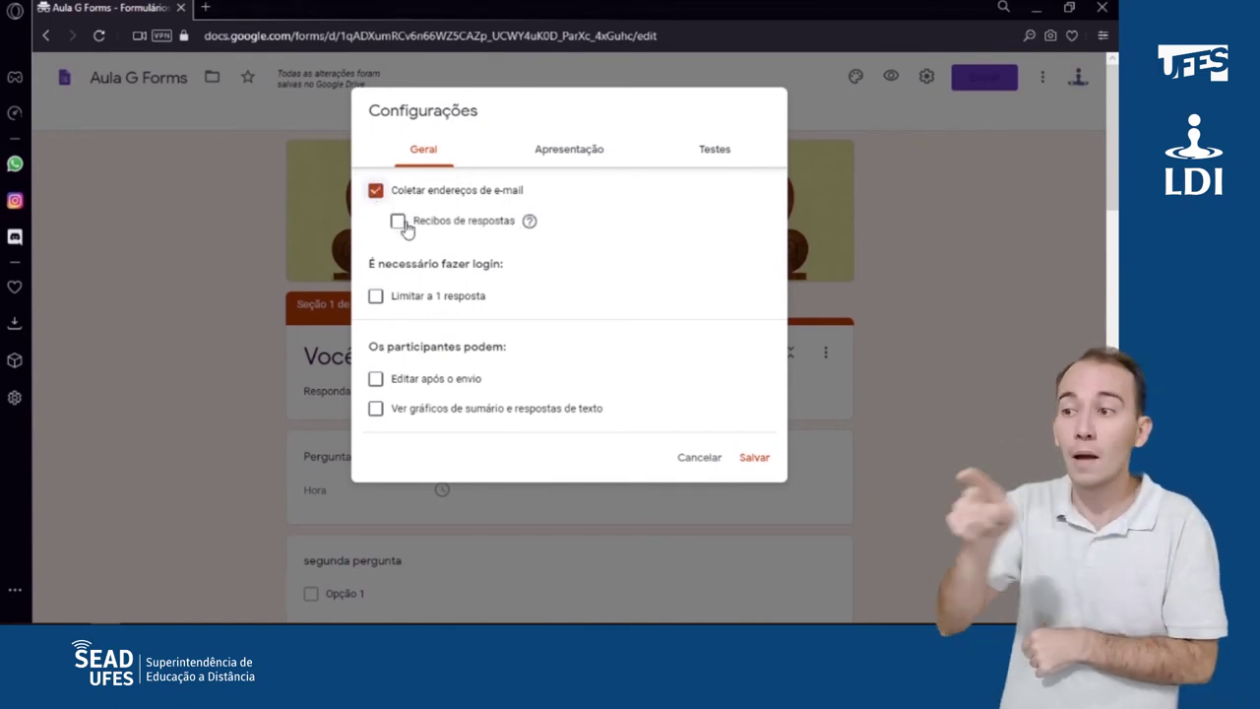
left_click(398, 221)
left_click(450, 285)
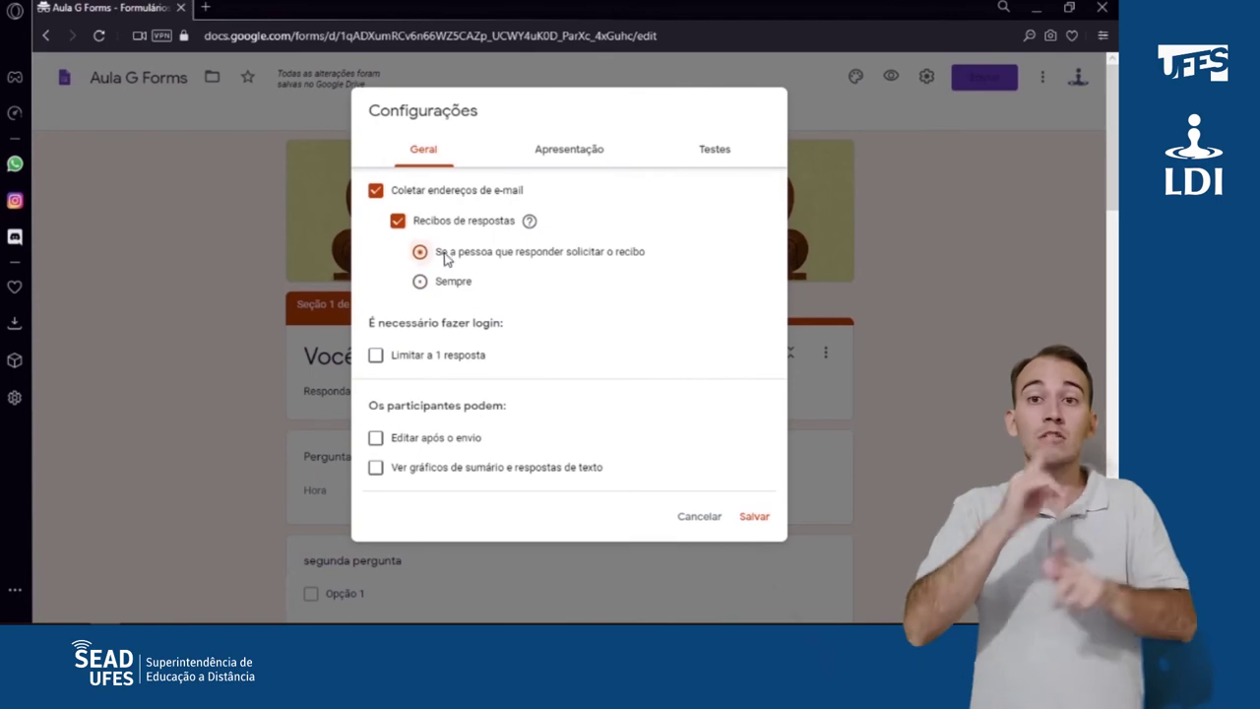
left_click(755, 519)
Step: Check the e-mail address field in the form preview and close the preview
left_click(890, 76)
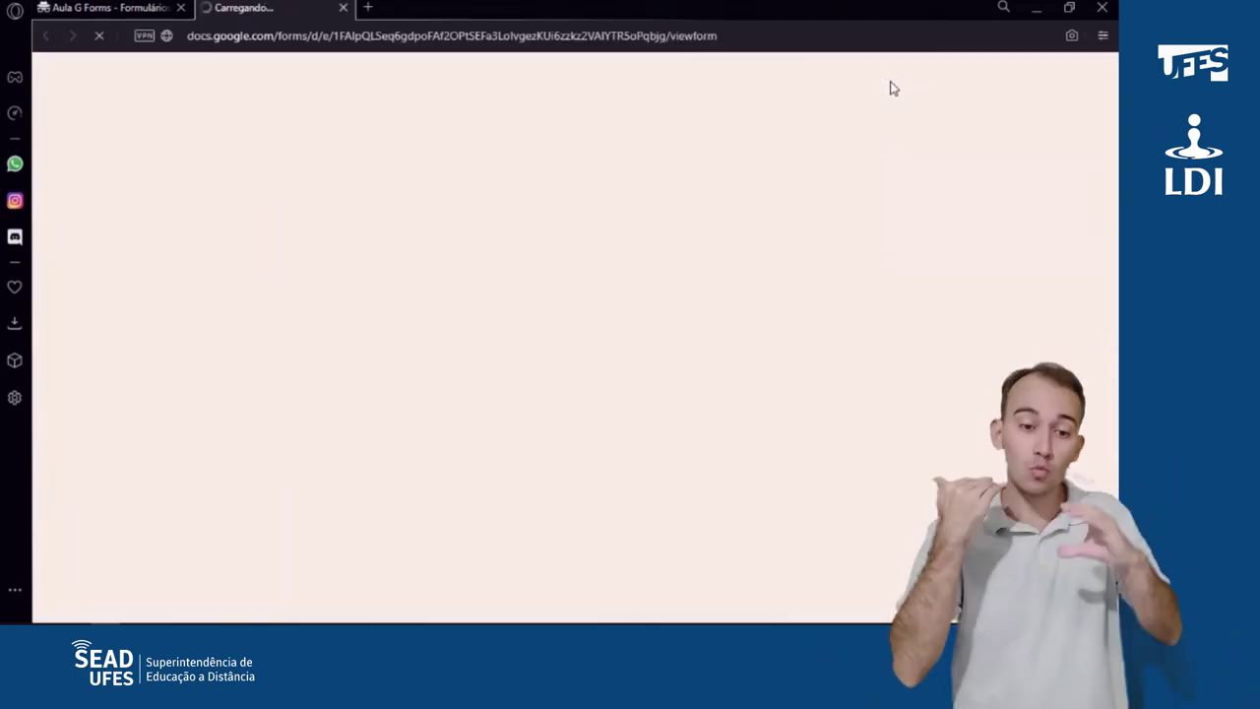
left_click(460, 372)
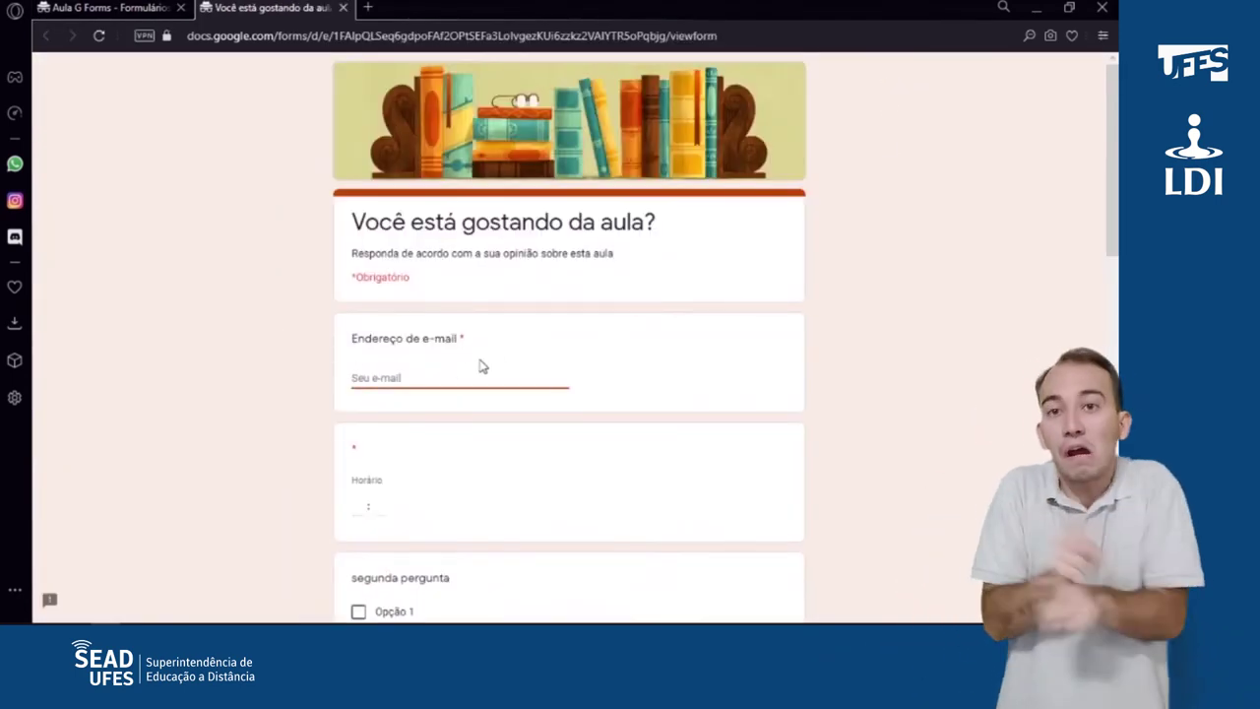
key("ctrl+w")
Step: Turn off e-mail address collection in the form settings, and try the limit of one response before clearing it again
left_click(927, 76)
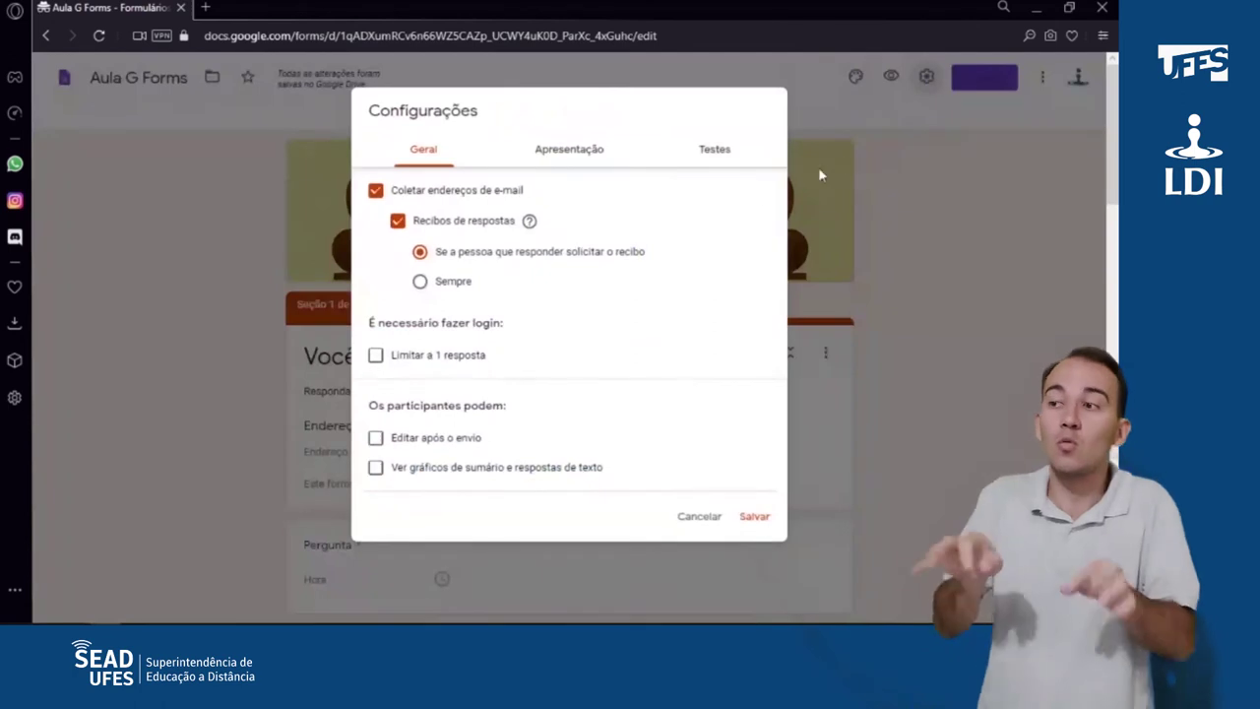
left_click(376, 191)
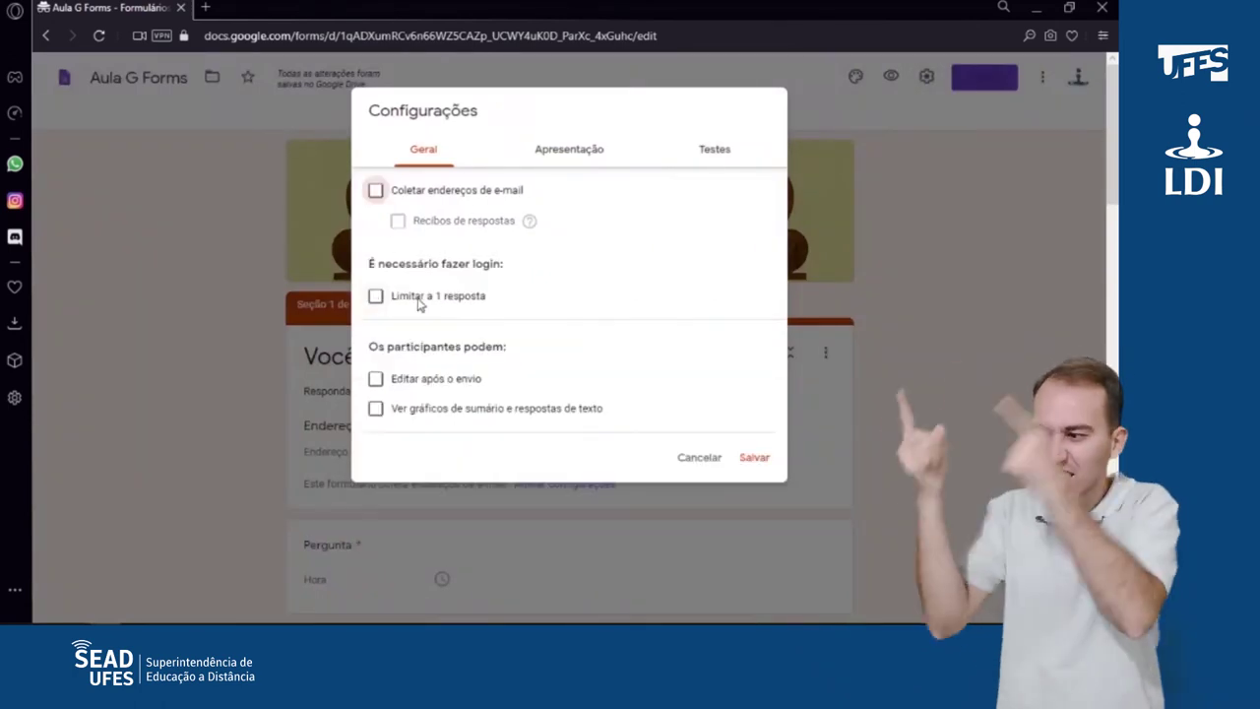
left_click(374, 297)
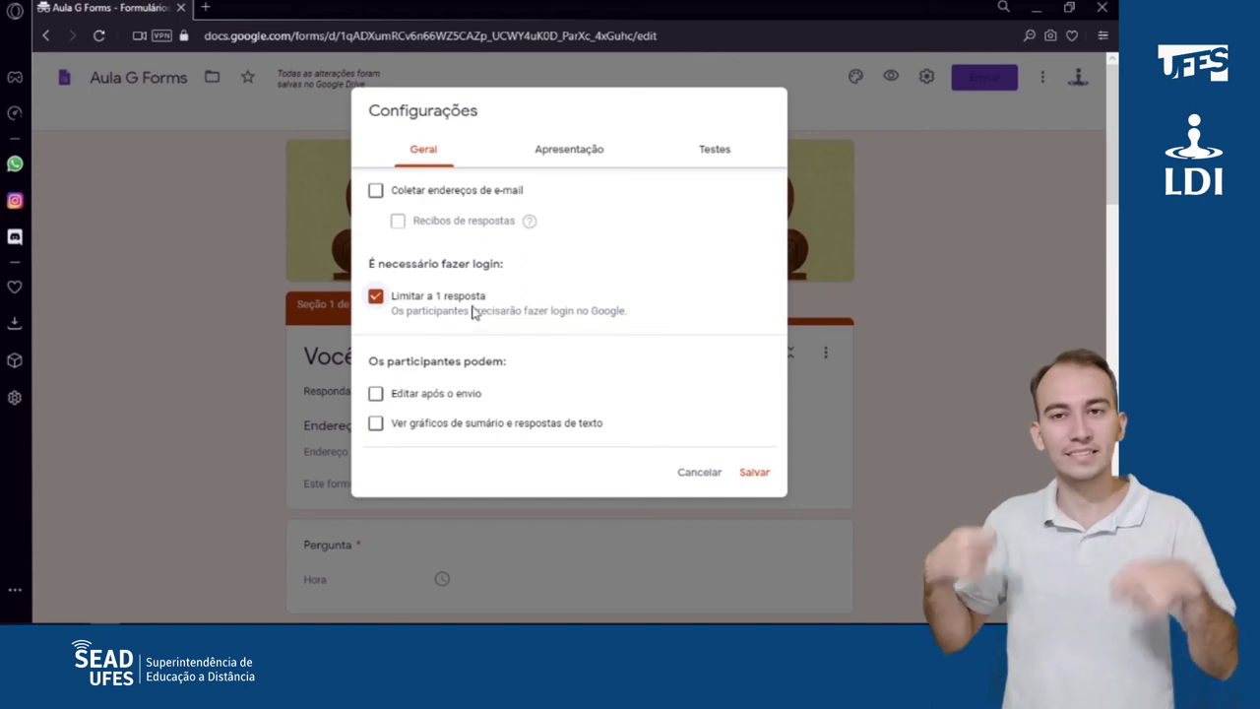
left_click(519, 294)
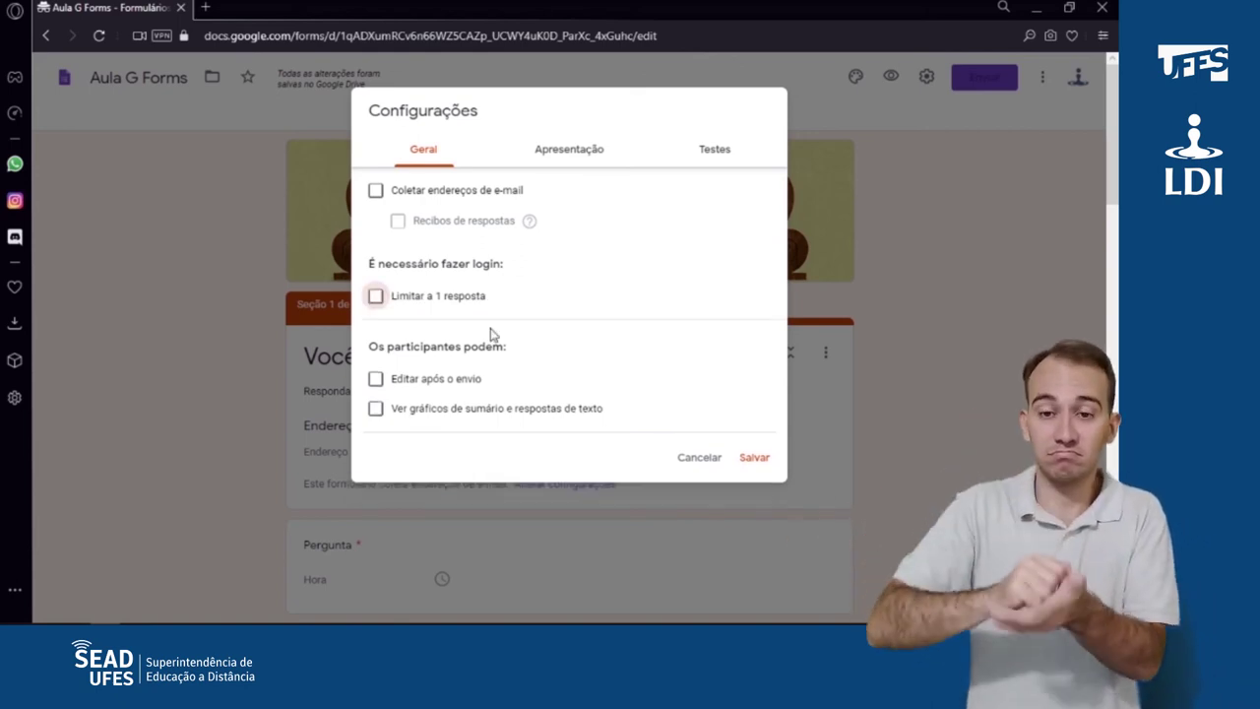
Step: Allow participants to edit after submitting and to see summary charts and text responses, and save the settings
left_click(376, 380)
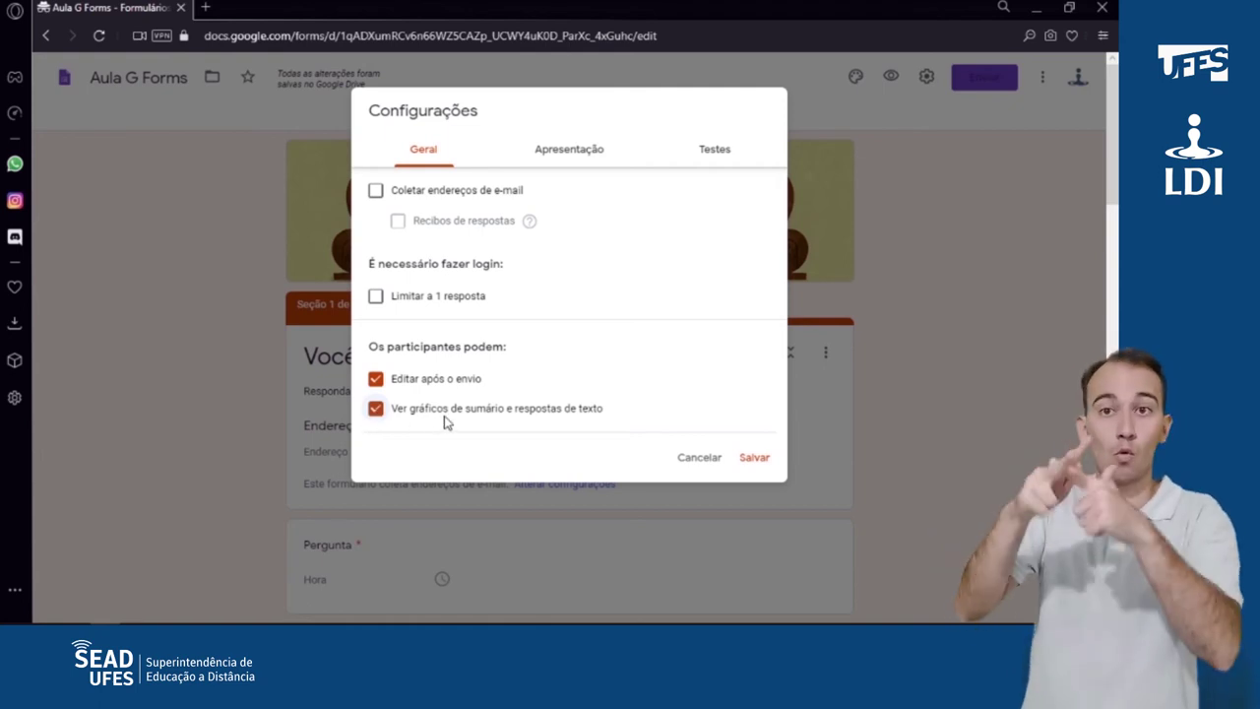
left_click(754, 459)
Step: Preview the form, answer the time question and choose Opção 1 for "Pergunta Importada", and submit the response from Segunda Seção
left_click(891, 78)
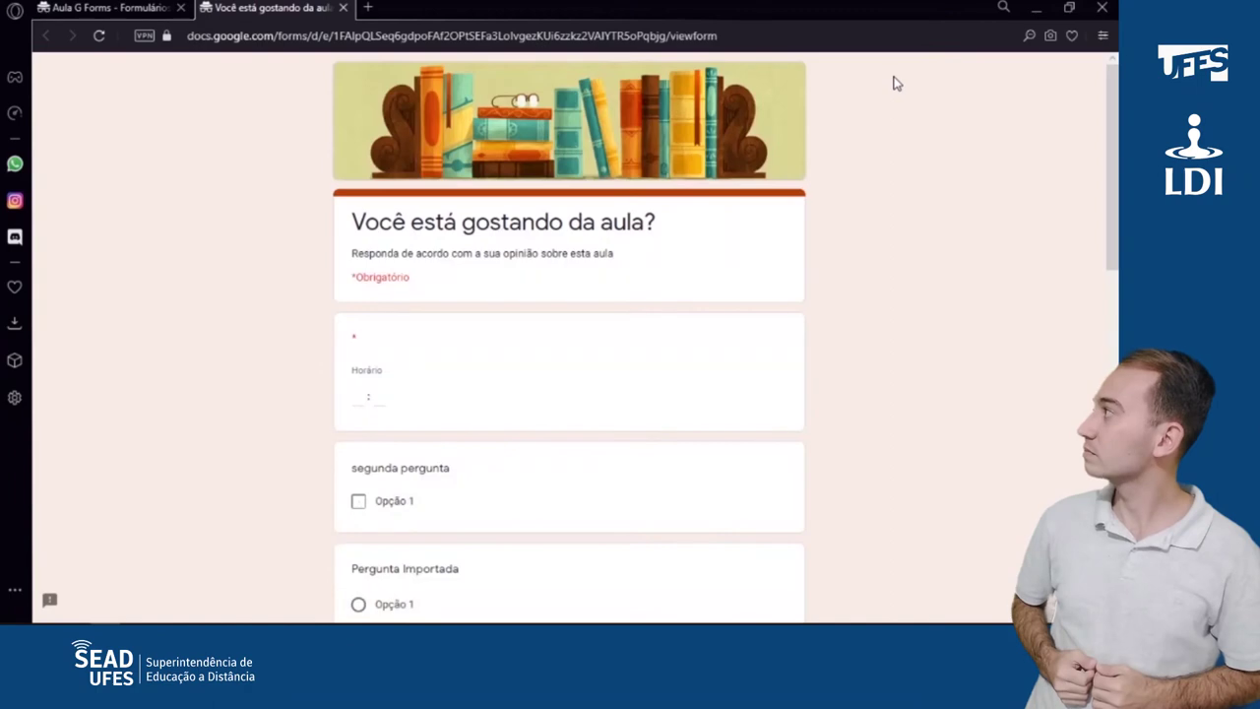
type("10")
scroll(374, 379, "down", 3)
left_click(358, 335)
scroll(361, 315, "down", 4)
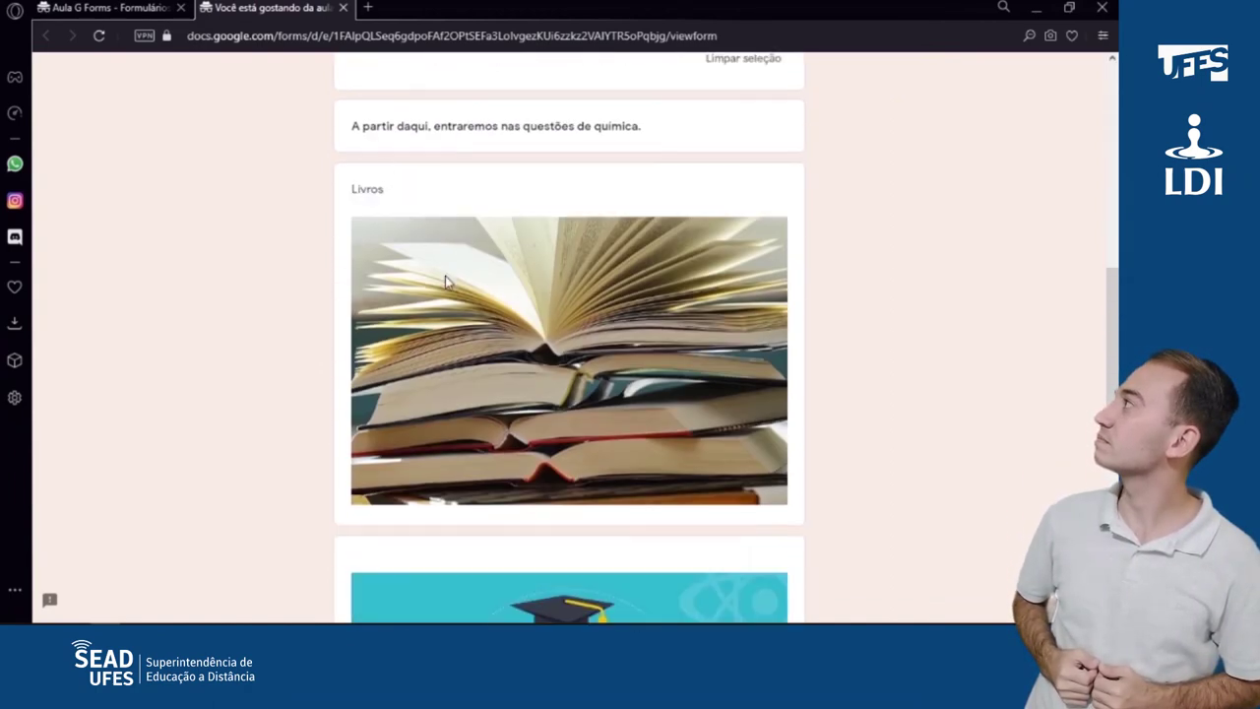
scroll(567, 190, "down", 5)
left_click(372, 512)
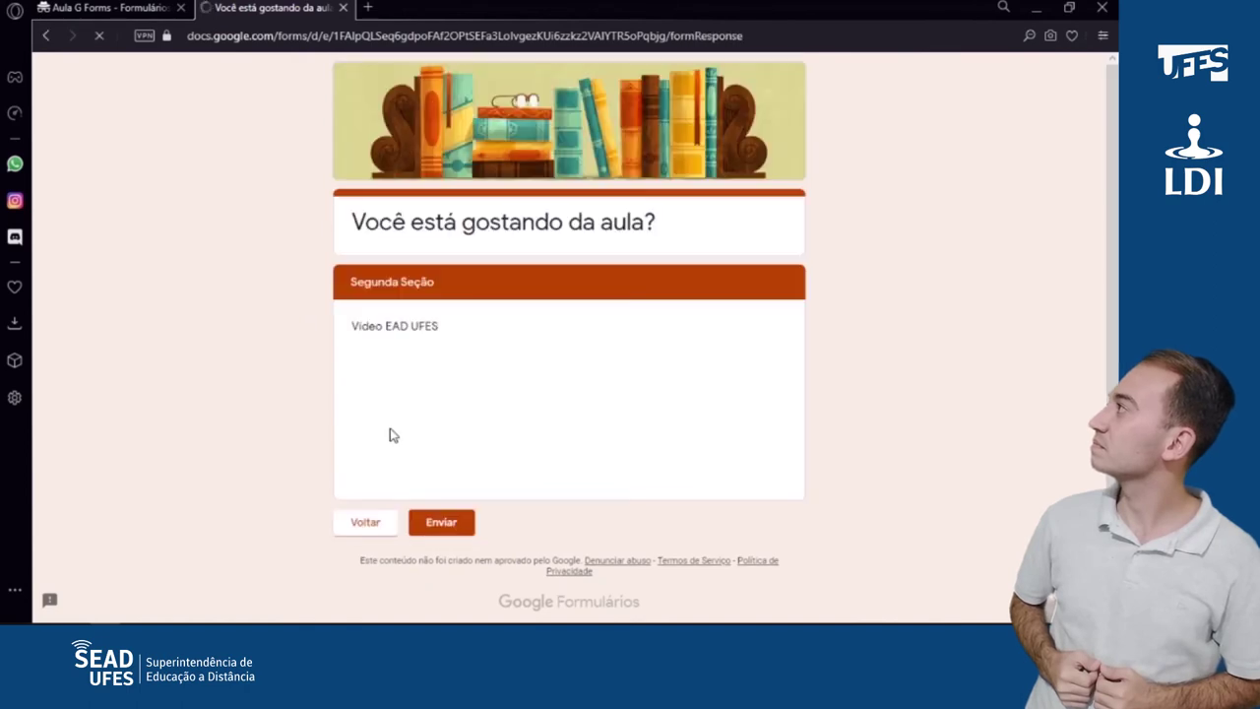
left_click(439, 522)
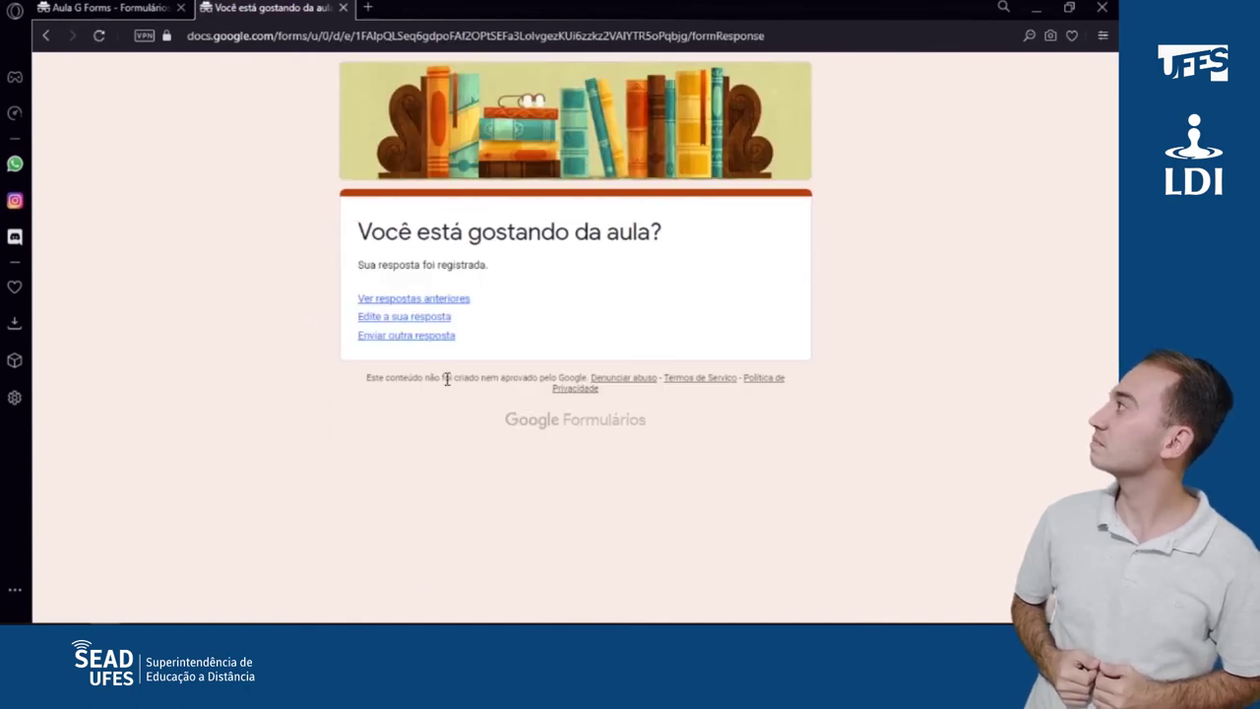
Step: Edit the submitted response with the time 10:20 and Opção 1 for "segunda pergunta", and submit it again from Segunda Seção
left_click(440, 316)
scroll(381, 397, "down", 3)
double_click(380, 232)
scroll(509, 292, "down", 2)
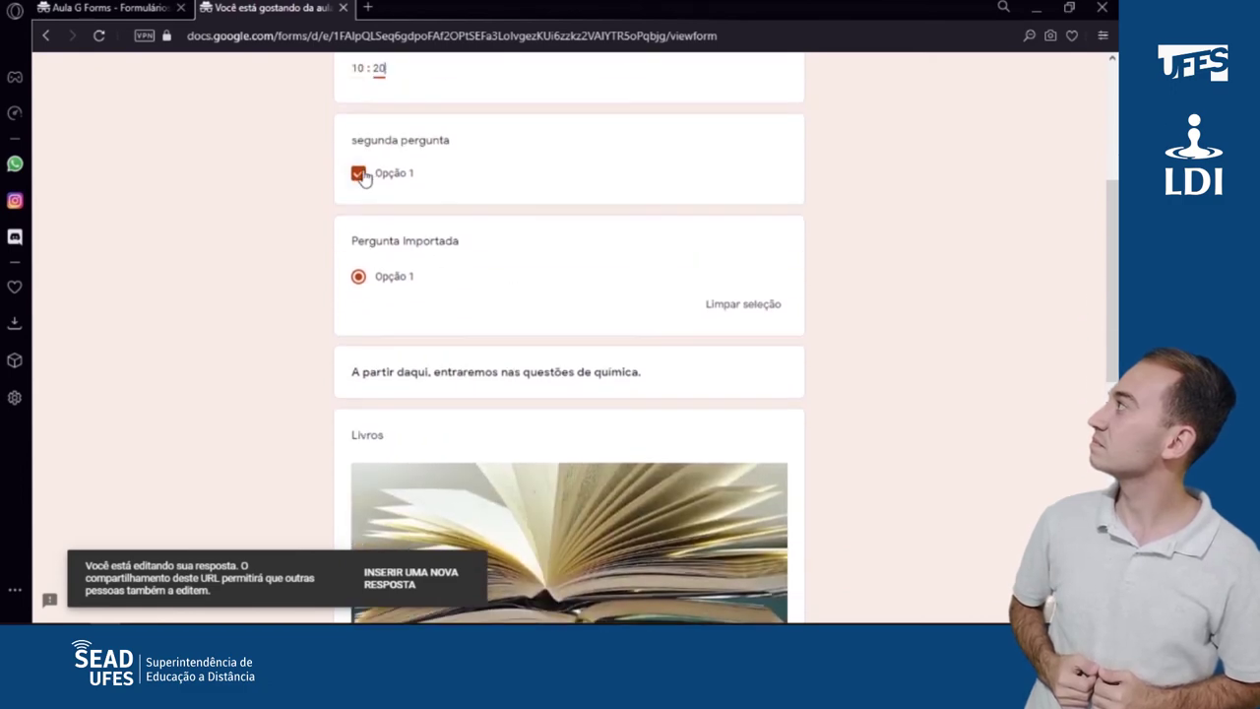
scroll(522, 264, "down", 3)
scroll(522, 264, "down", 5)
left_click(385, 512)
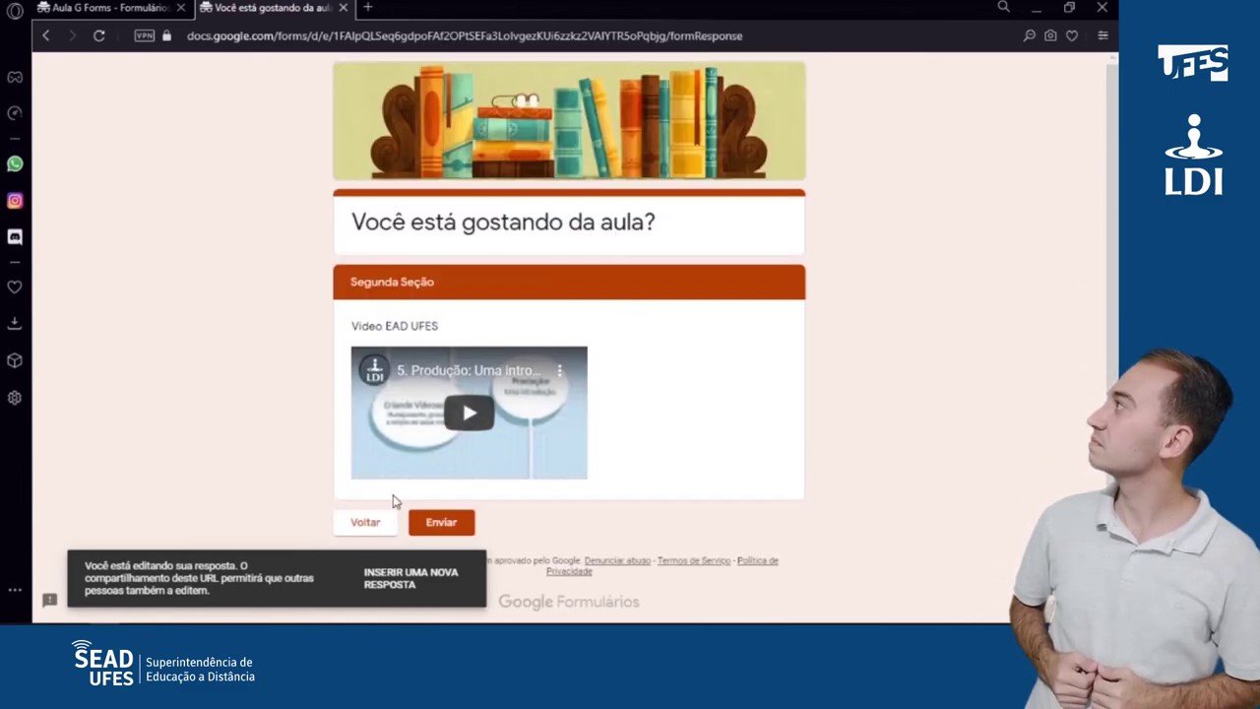
left_click(436, 518)
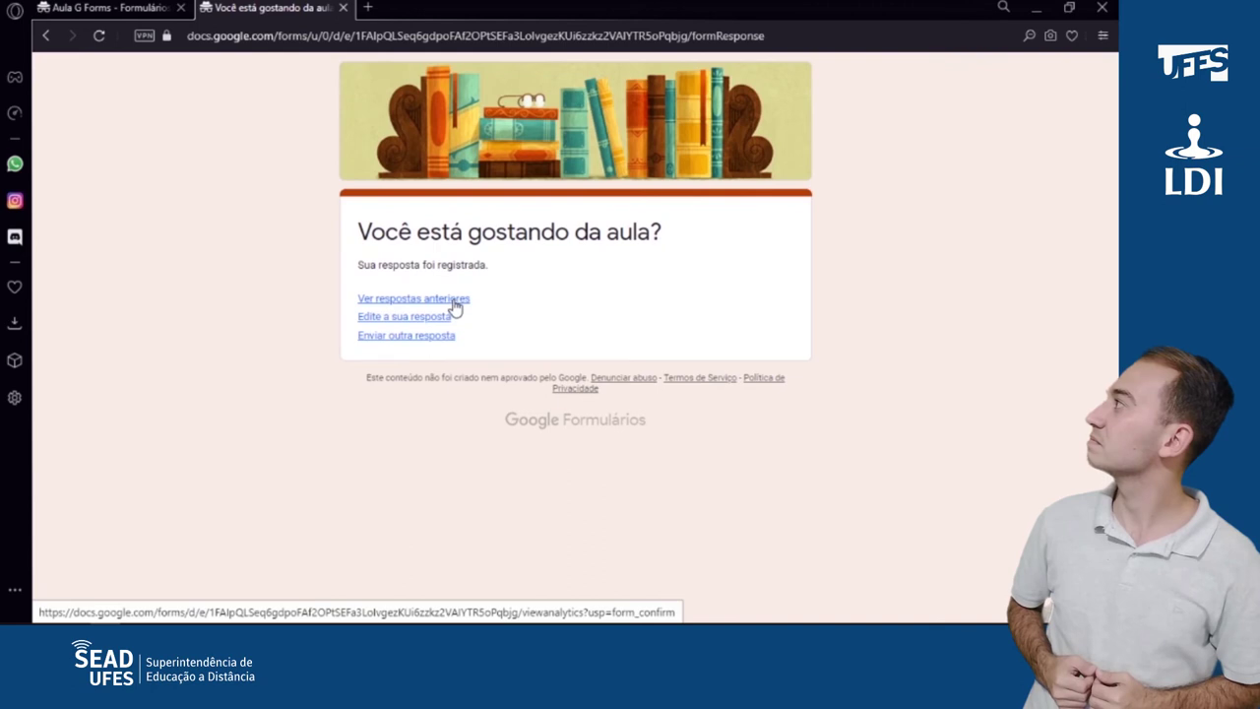
Step: Review the summary charts of previous responses, and close the results page and the form preview
left_click(454, 304)
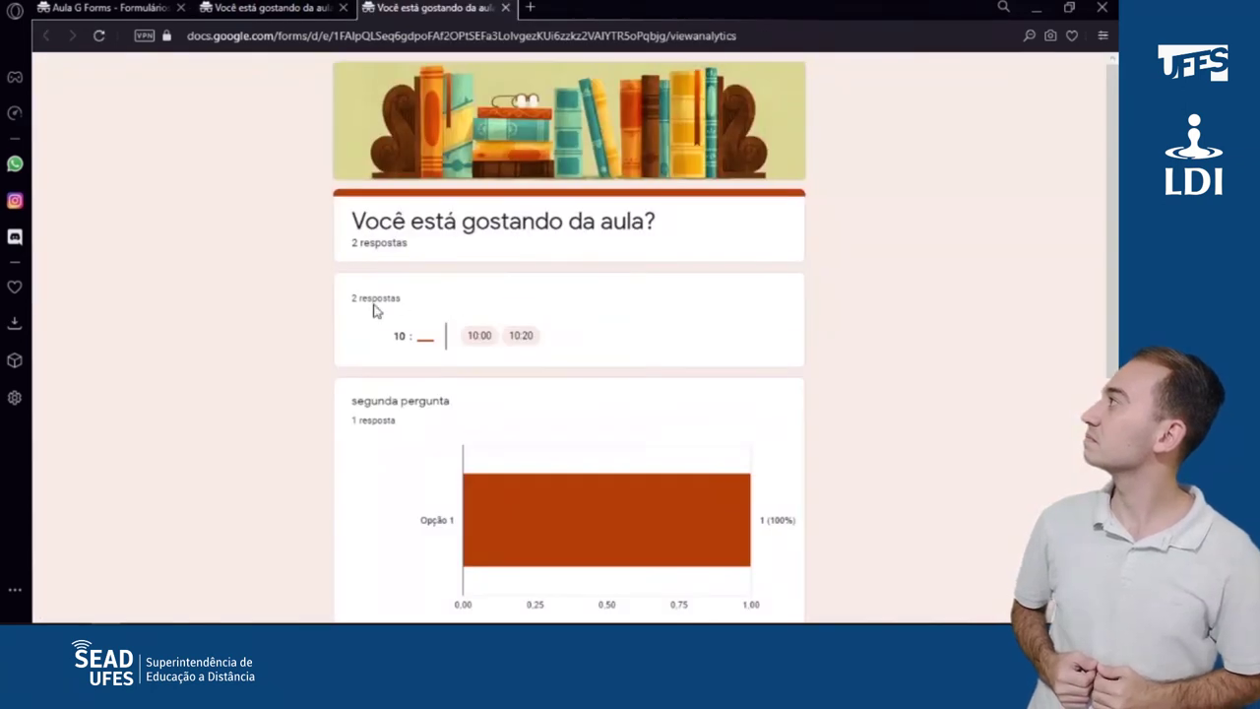
scroll(394, 298, "down", 2)
scroll(517, 271, "down", 3)
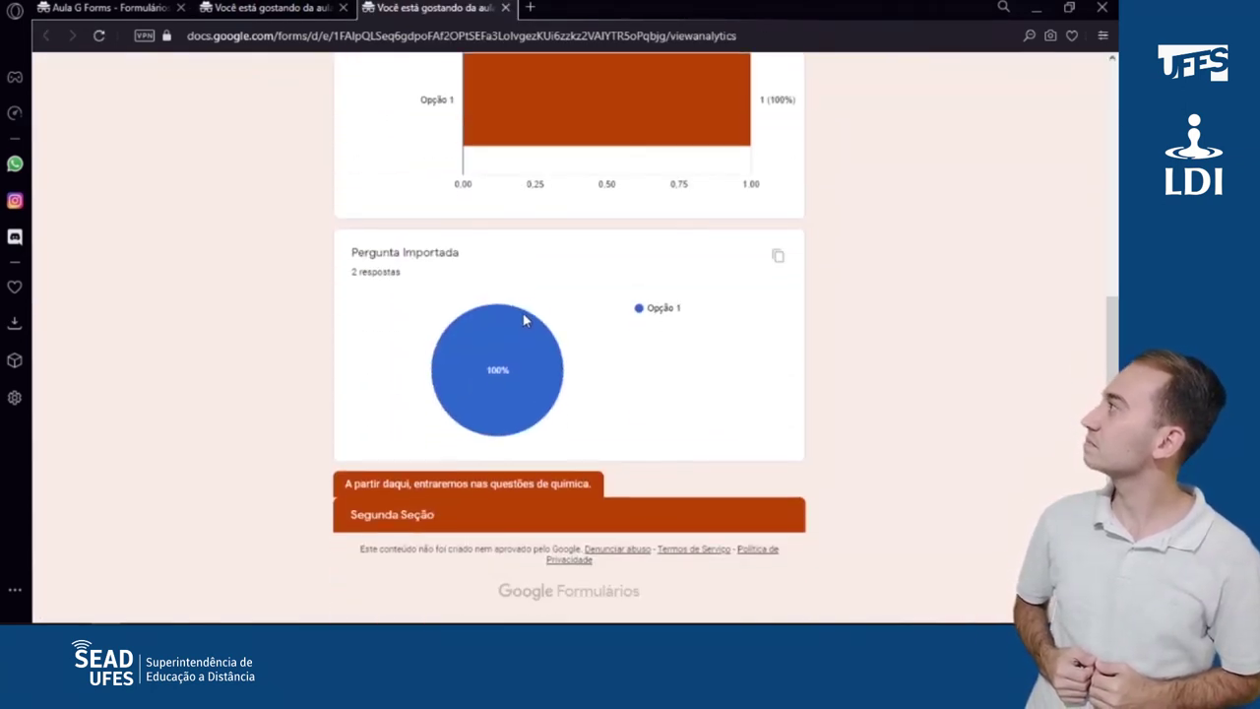
left_click(504, 8)
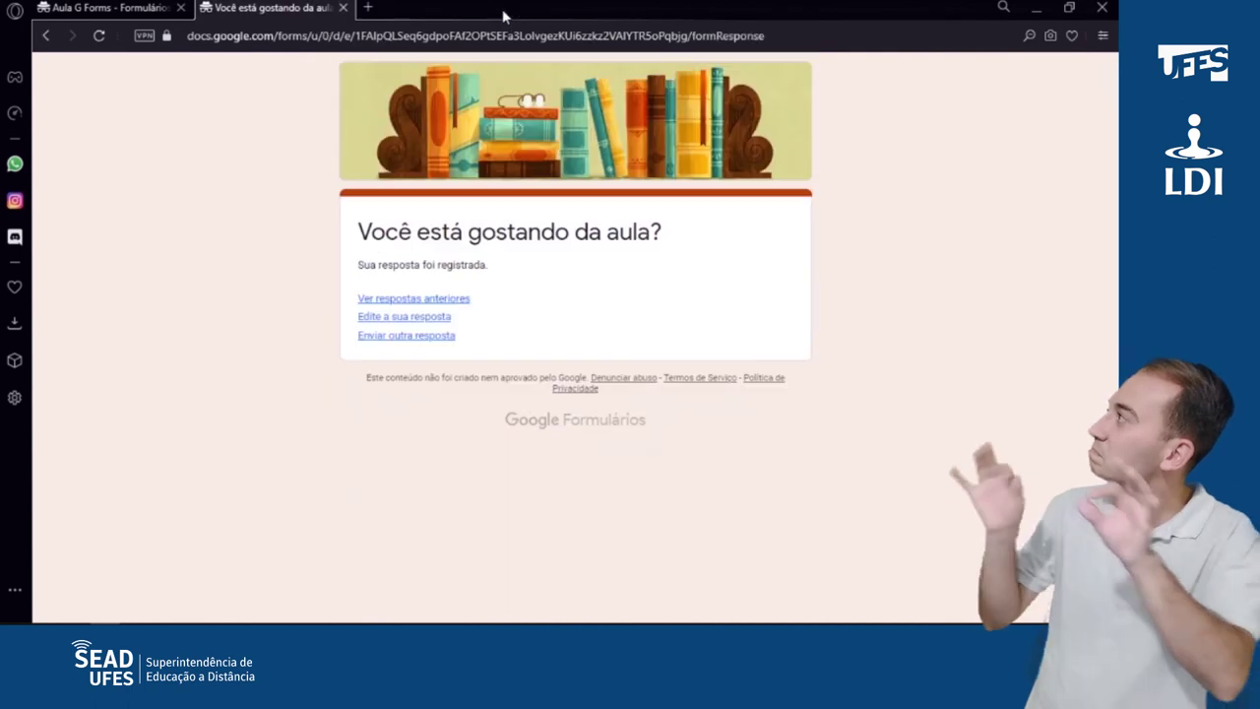
left_click(343, 7)
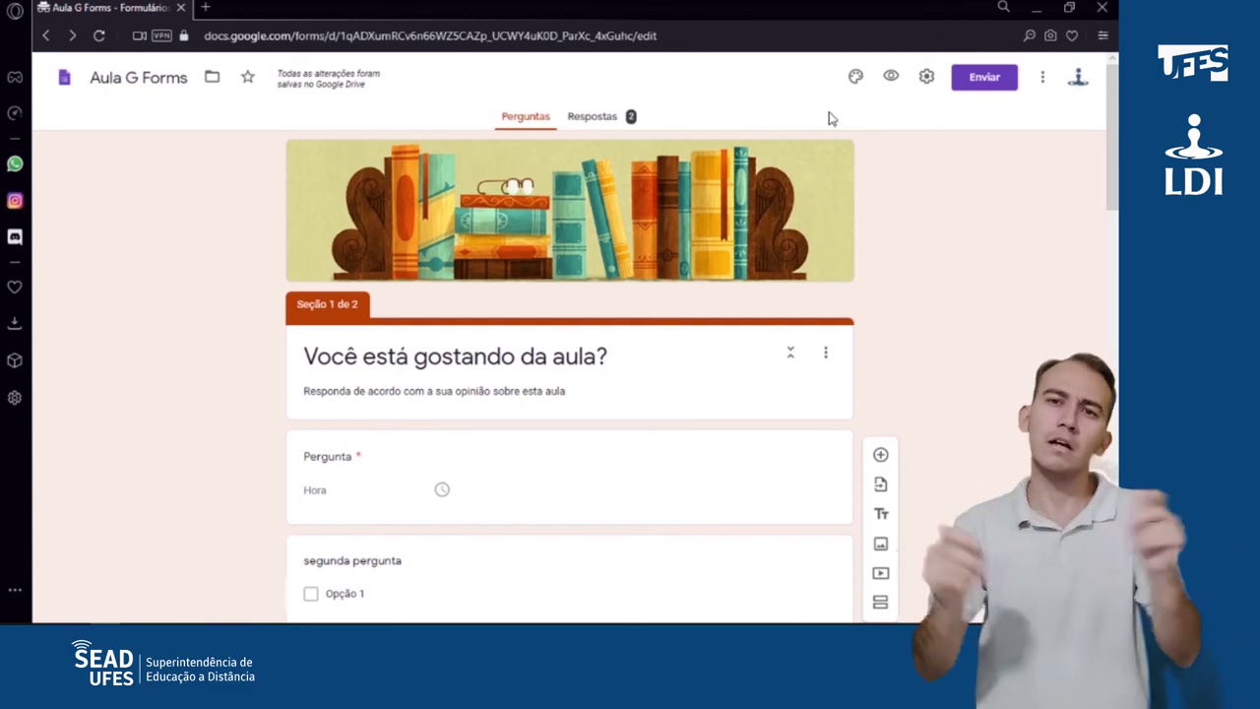
Step: Prepare an e-mail invitation to the form with a contact's e-mail as recipient and the form included in the message
left_click(980, 84)
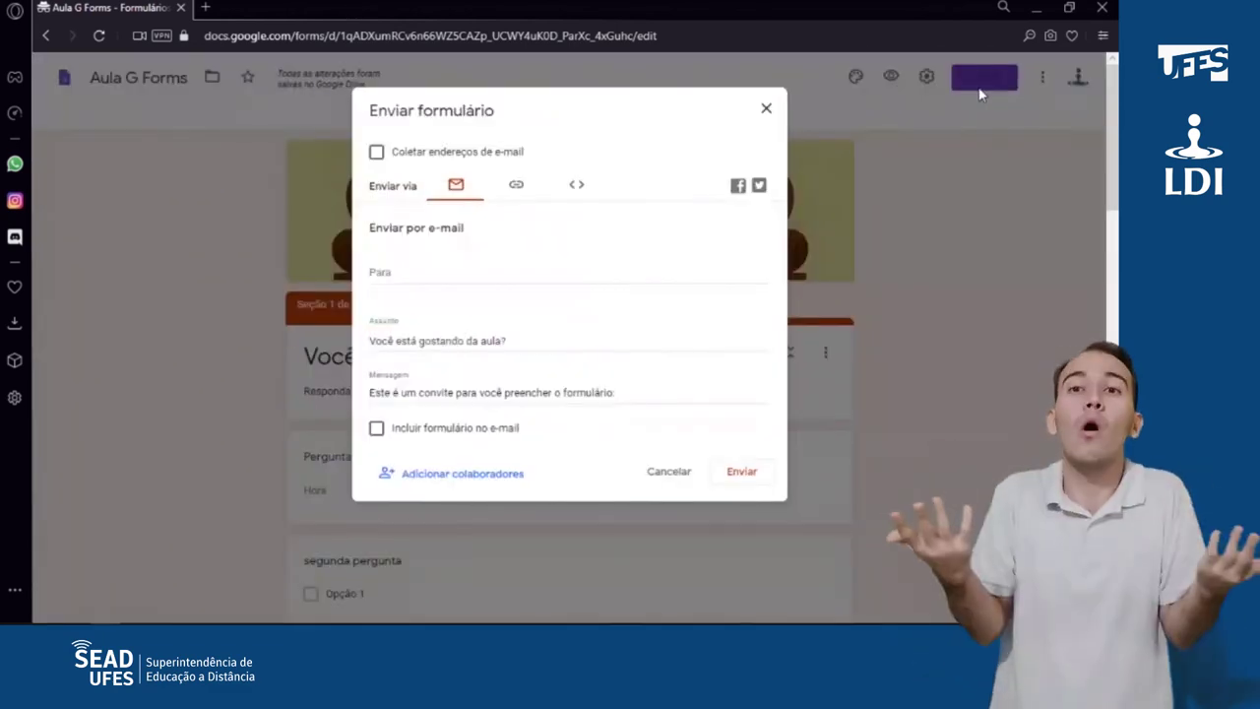
left_click(396, 269)
type("fabricio")
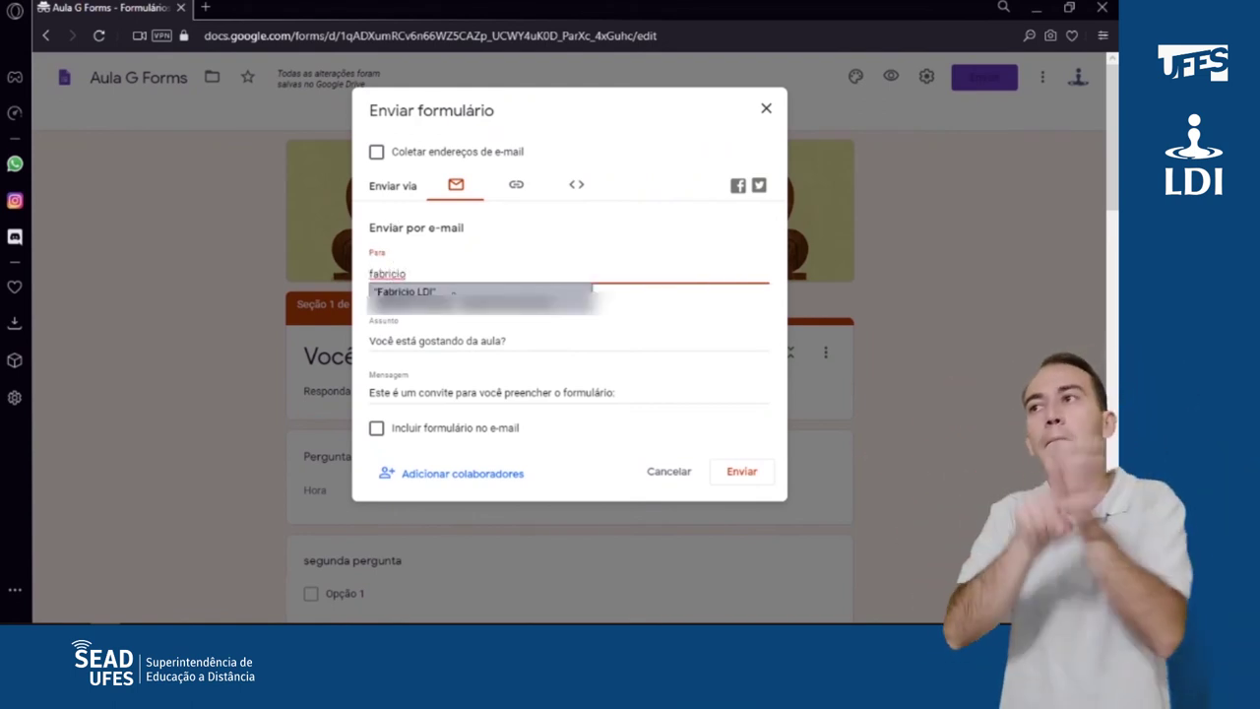
left_click(455, 295)
left_click(456, 339)
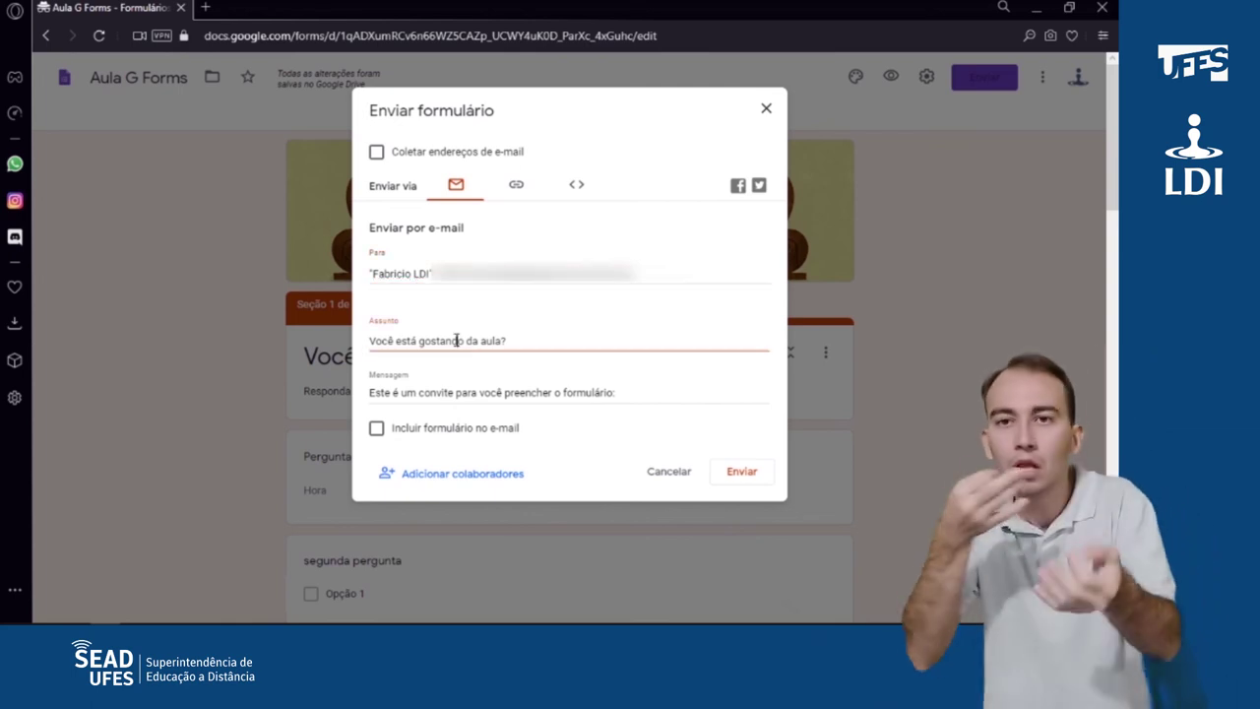
left_click(456, 392)
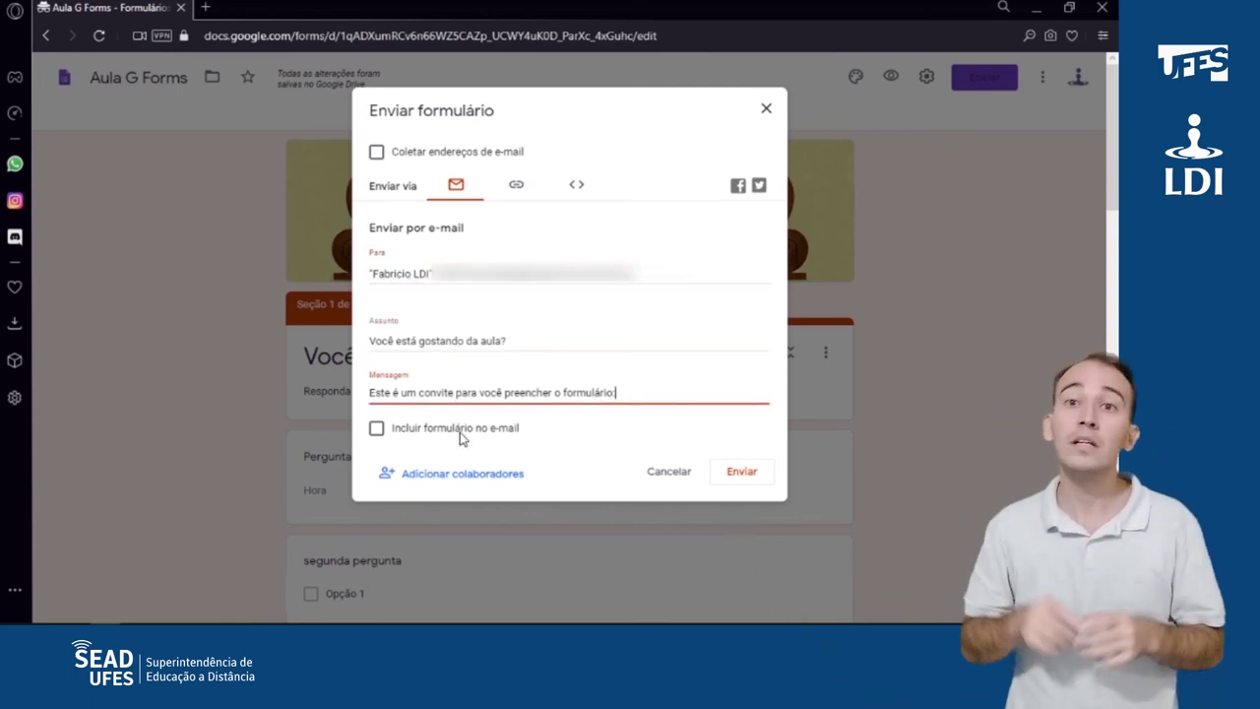
left_click(380, 430)
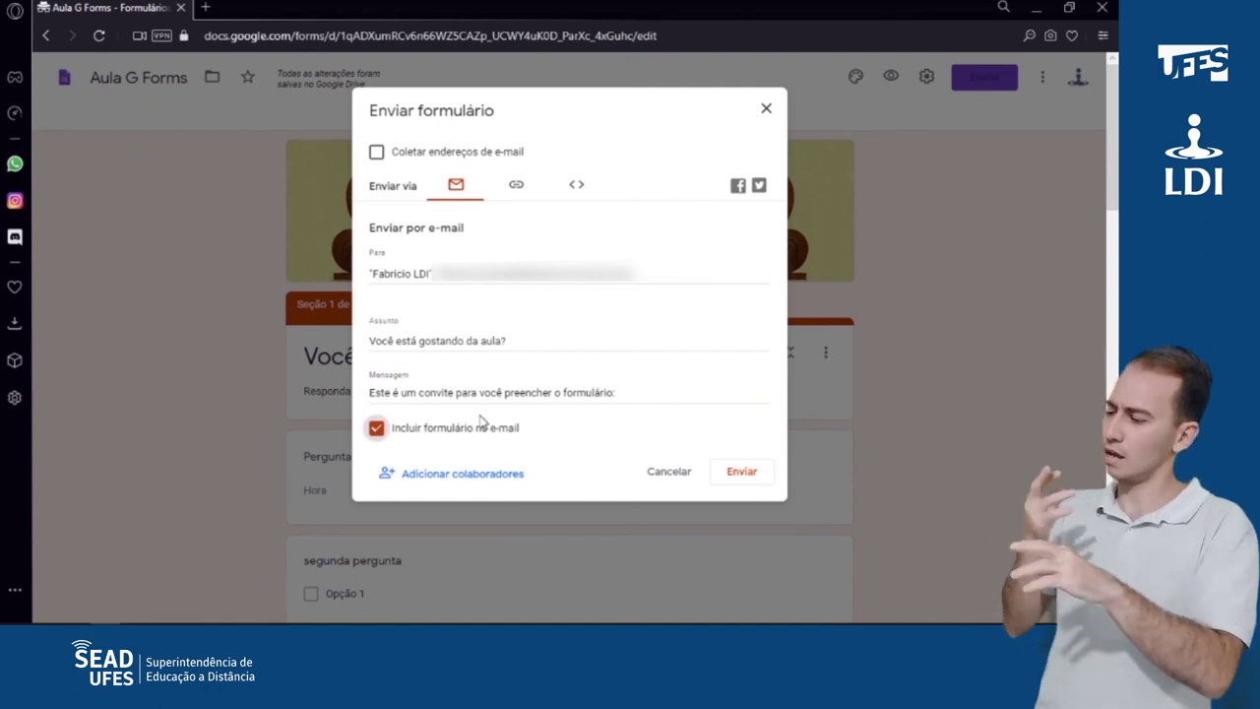
Step: Shorten the form's sharing link, and check the HTML embed code before returning to the e-mail sending options
left_click(518, 187)
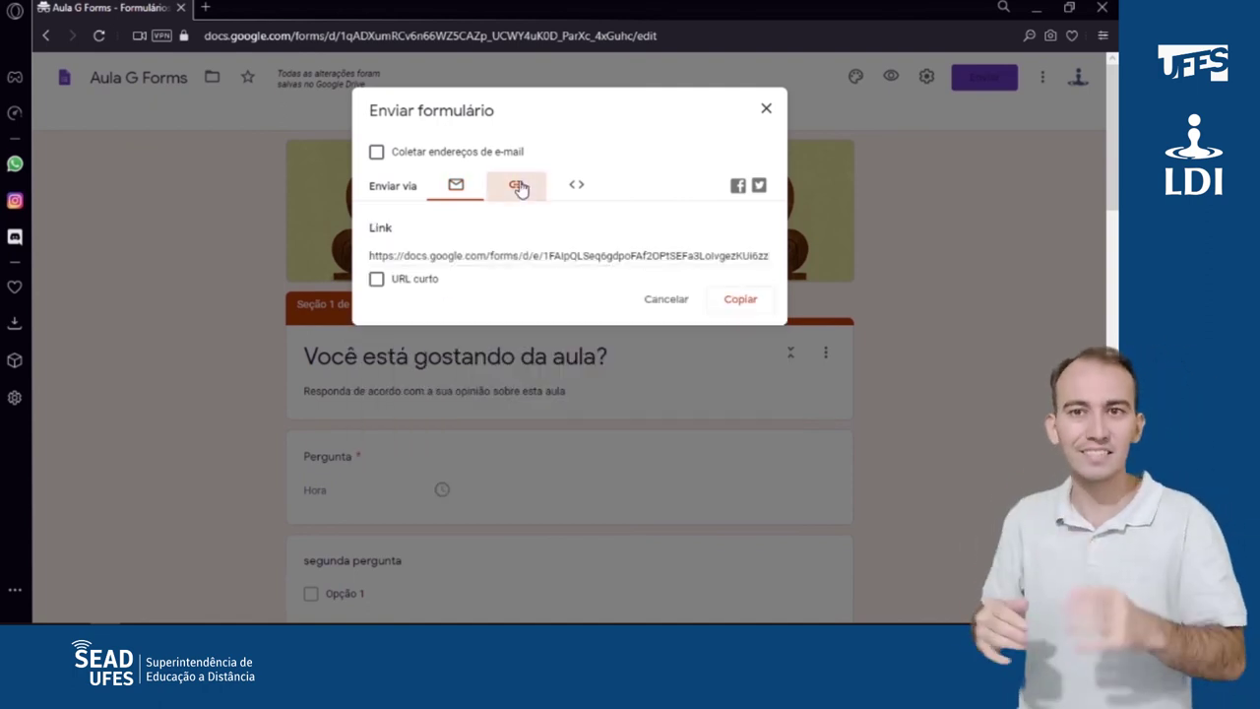
left_click(382, 283)
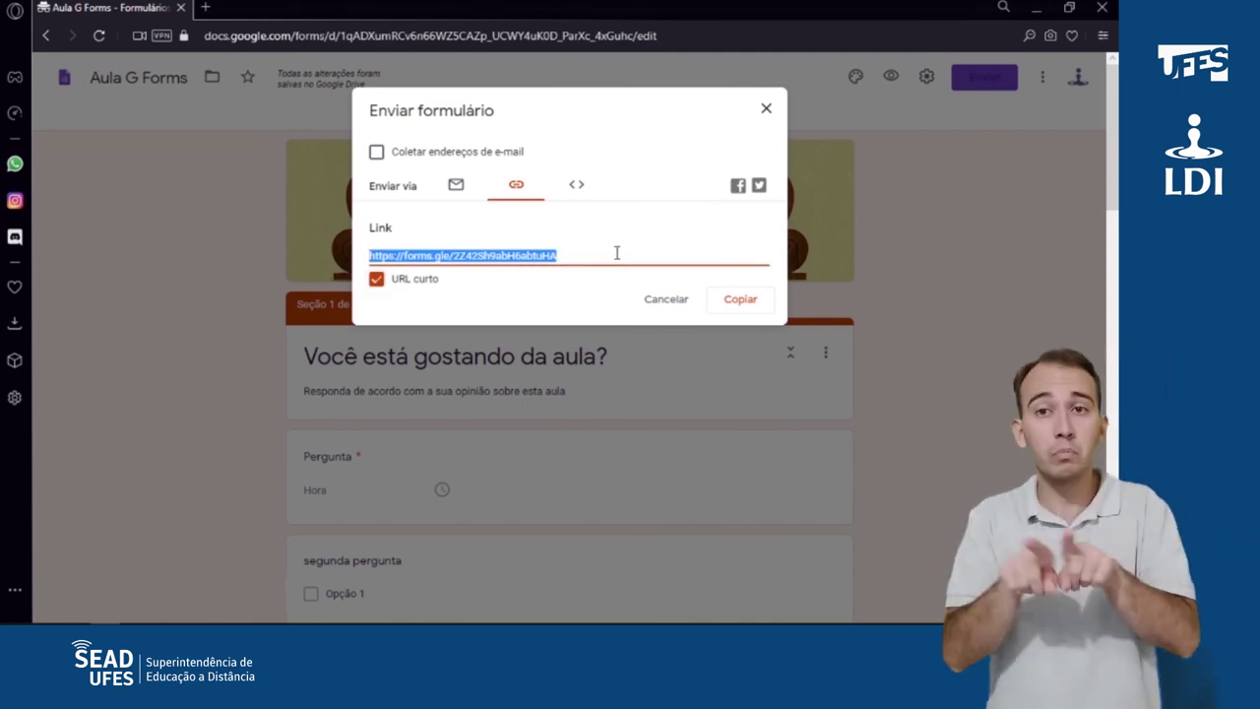
left_click(577, 187)
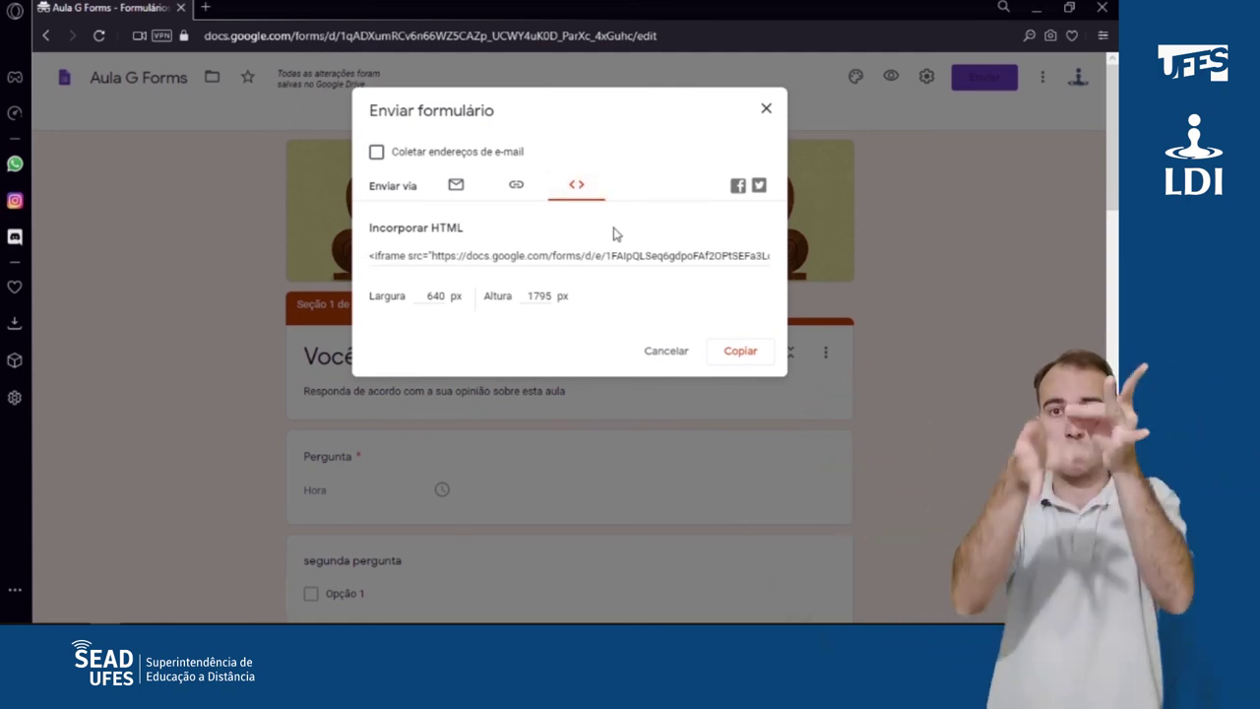
left_click(466, 186)
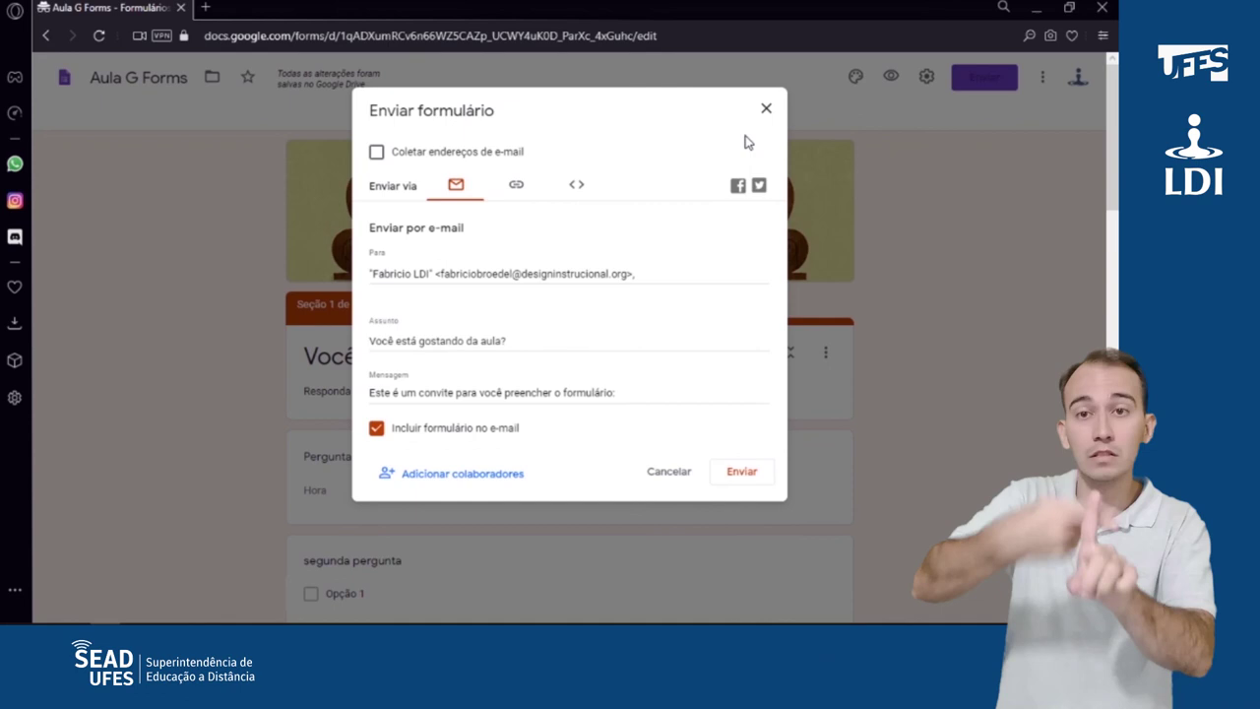
Step: Try to add a contact as an editor of the form, and open the link access options before closing the sharing dialog
left_click(475, 475)
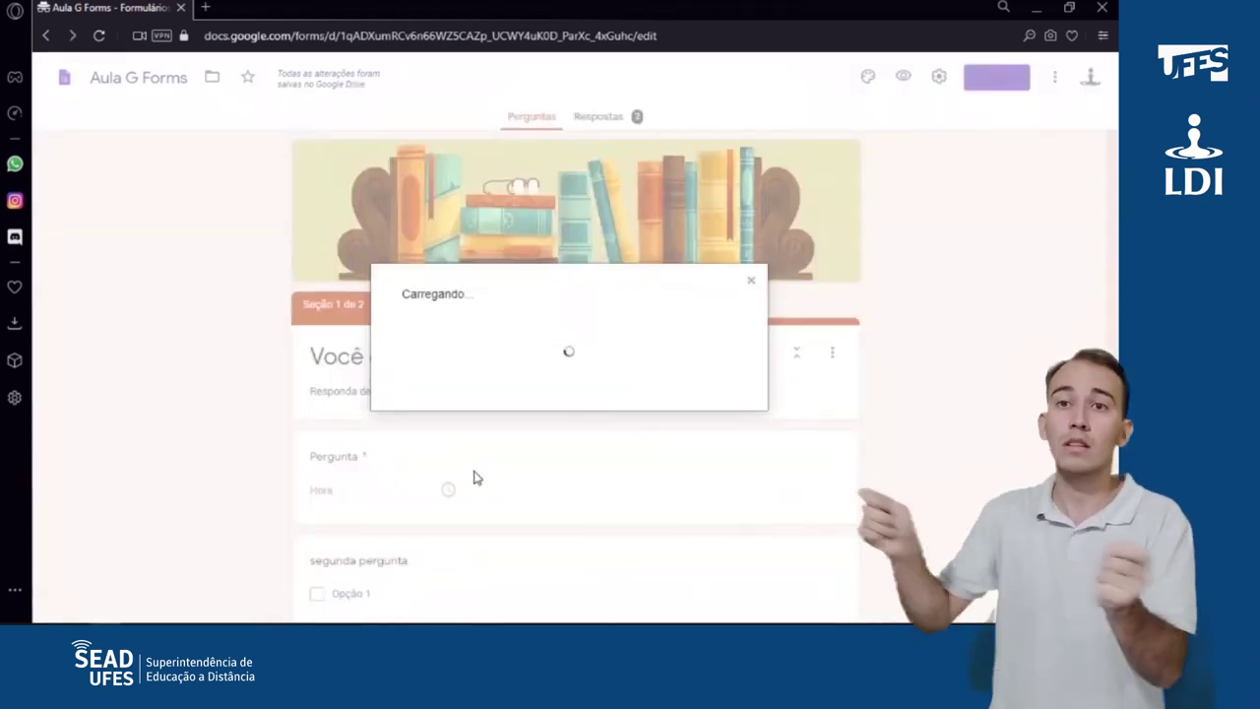
type("fabr")
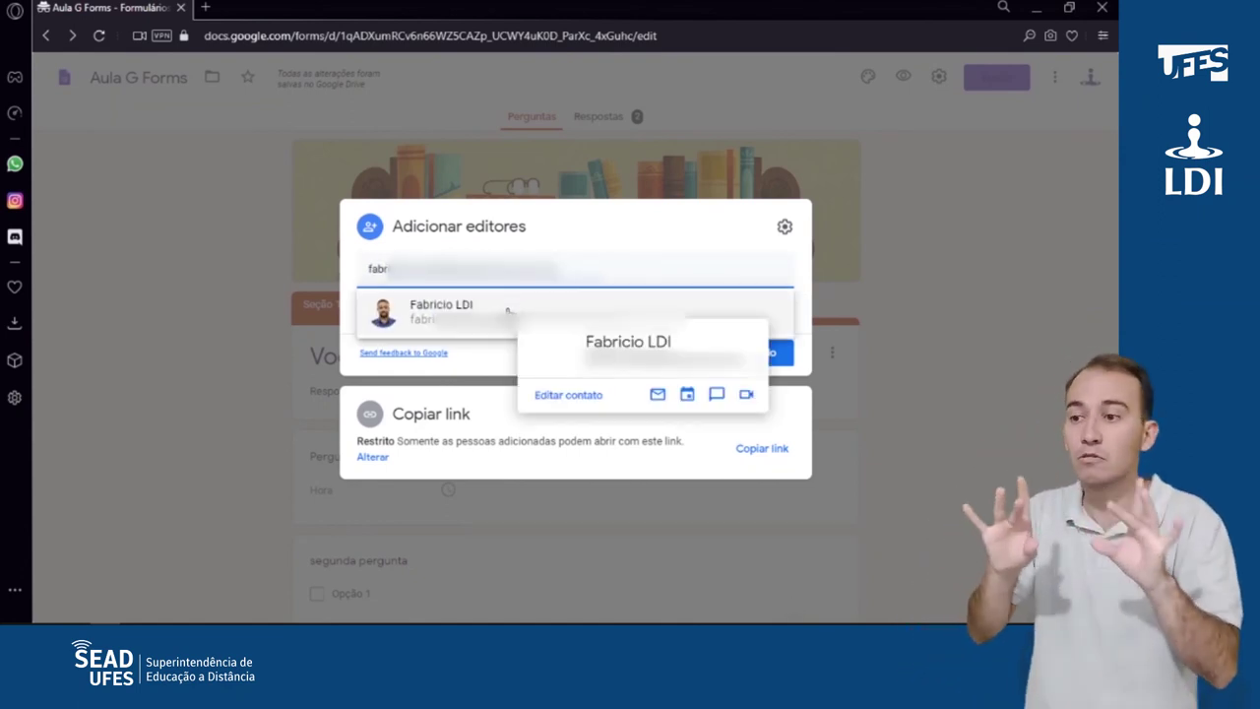
left_click(511, 307)
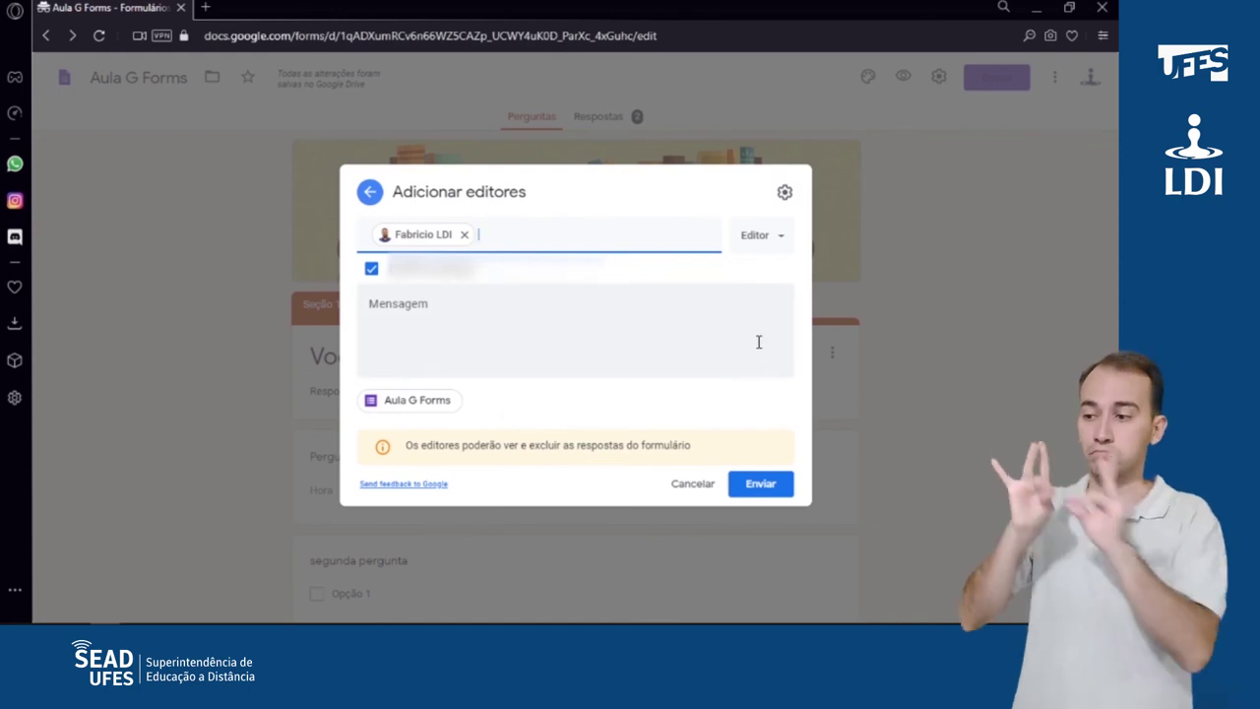
left_click(693, 484)
left_click(374, 457)
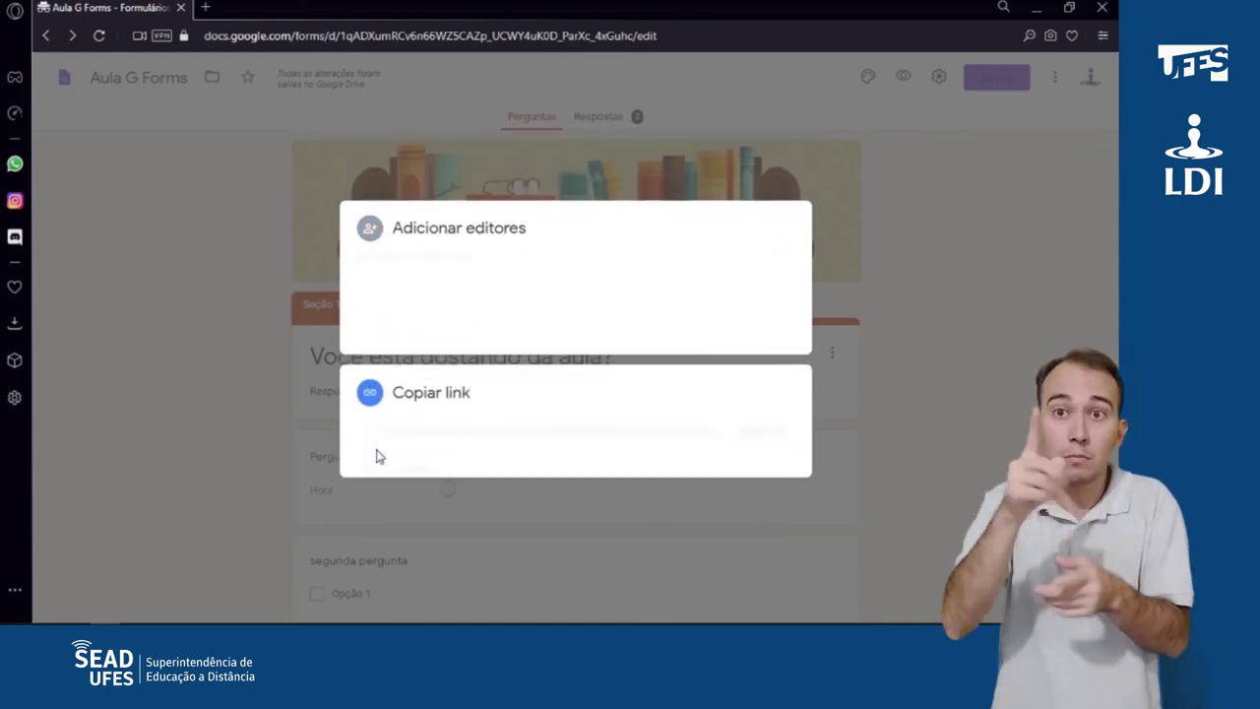
left_click(754, 448)
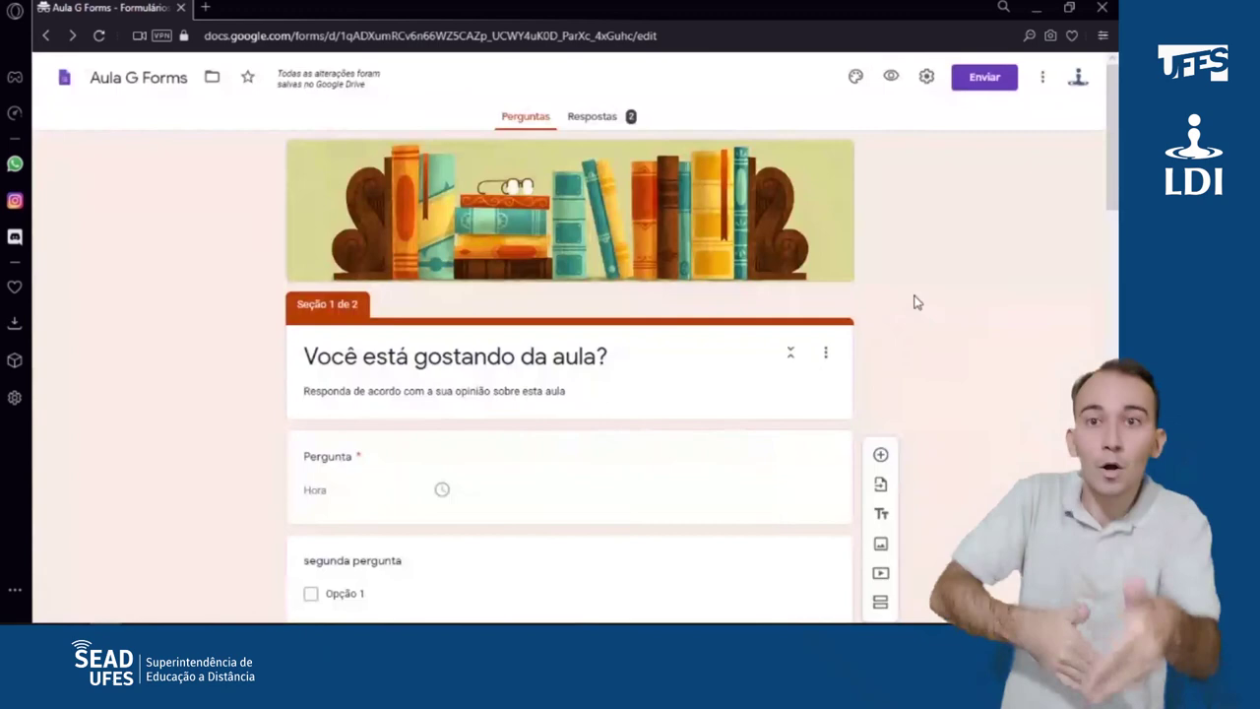